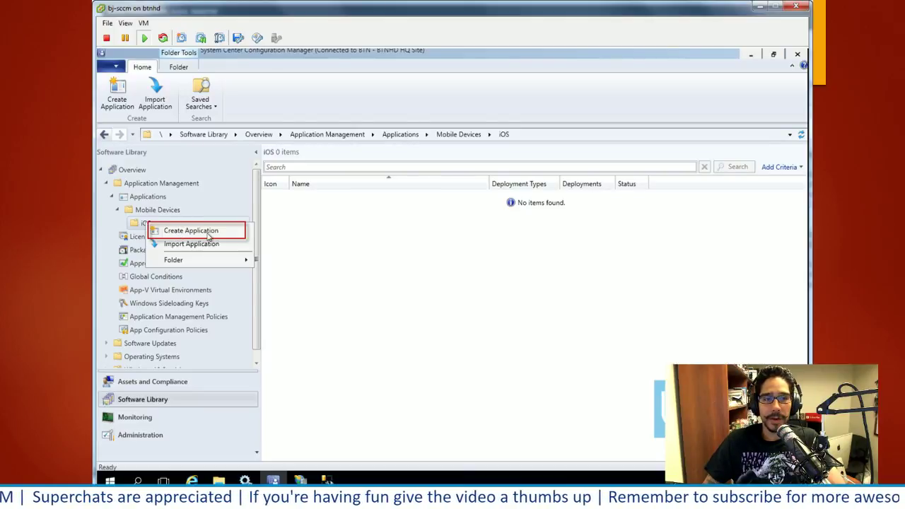
# Step: Start creating an application in the iOS folder with type App Package for iOS from App Store, and browse the App Store for its location
pyautogui.click(198, 232)
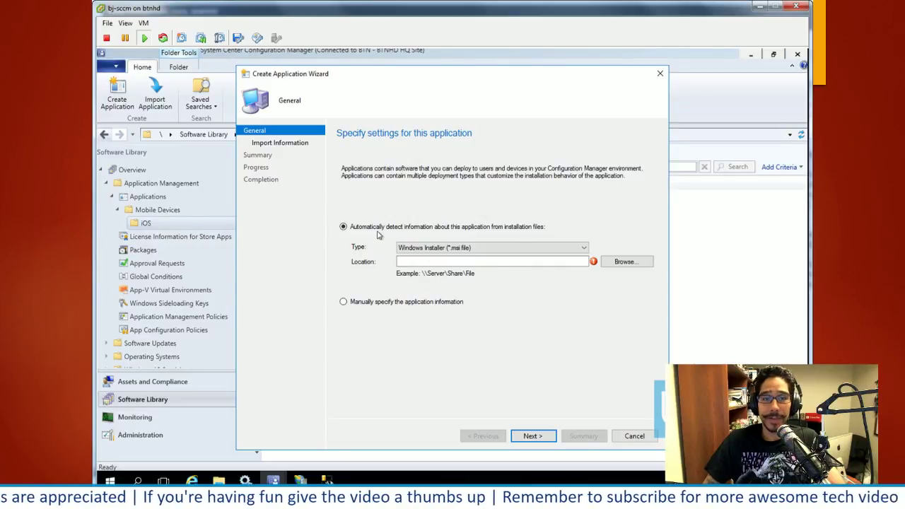
pyautogui.click(471, 249)
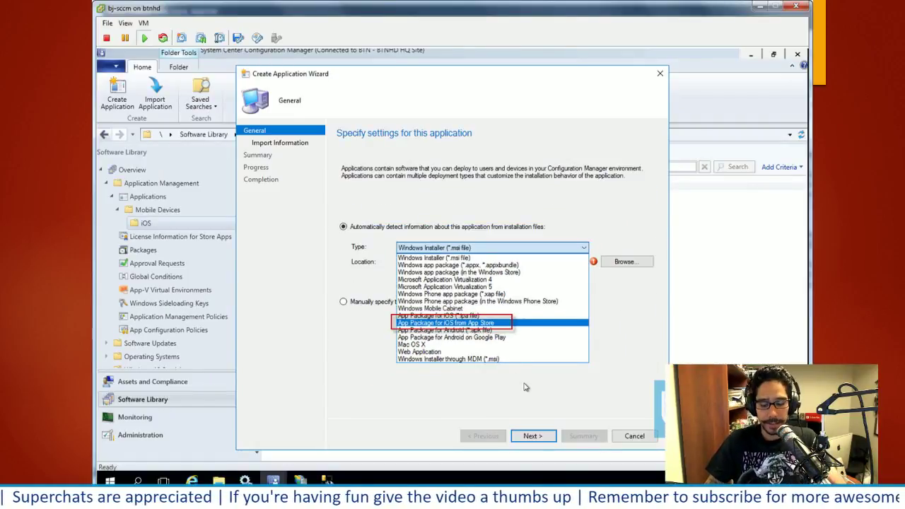
pyautogui.press('Return')
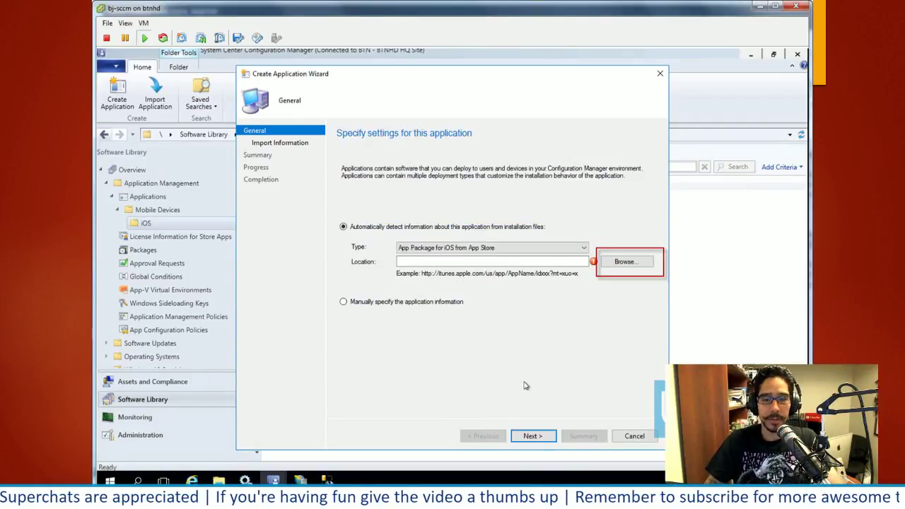
pyautogui.click(631, 265)
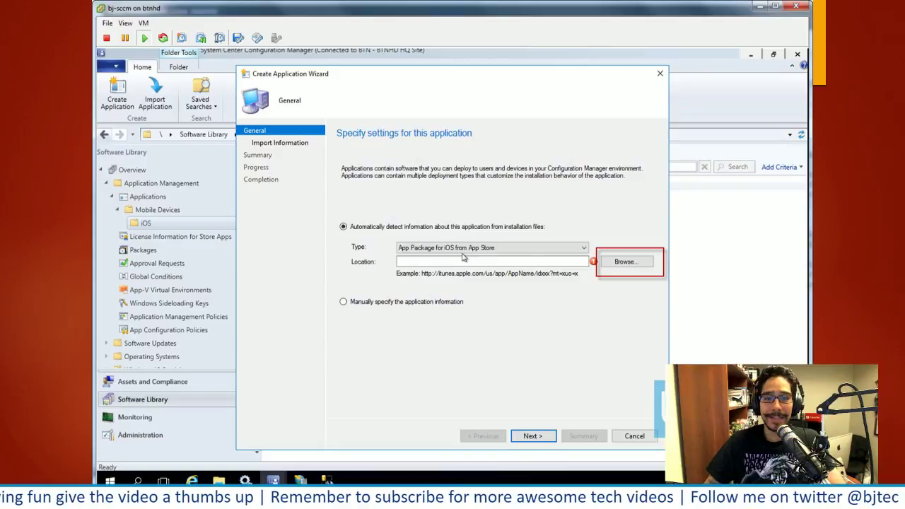
pyautogui.click(616, 263)
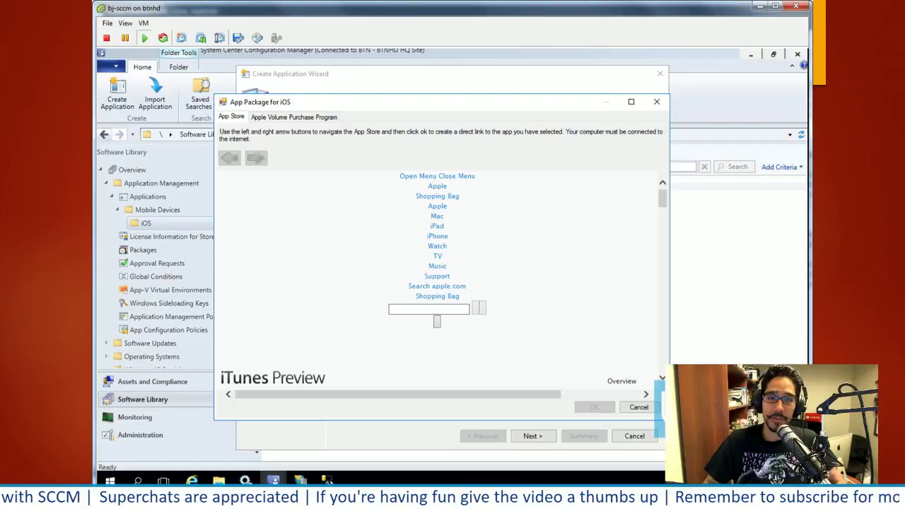
# Step: Choose Microsoft Remote Desktop from the Business apps listed under M and import its App Store information into the new application
pyautogui.click(476, 309)
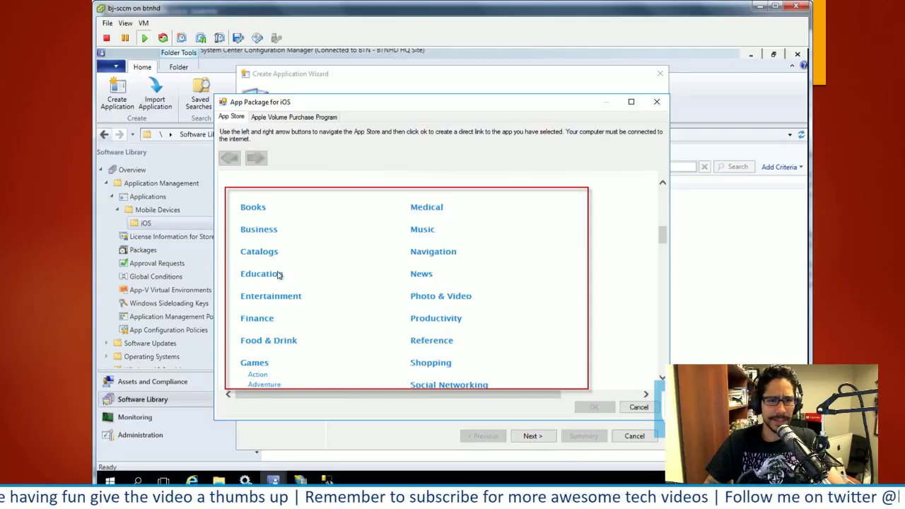
pyautogui.click(275, 230)
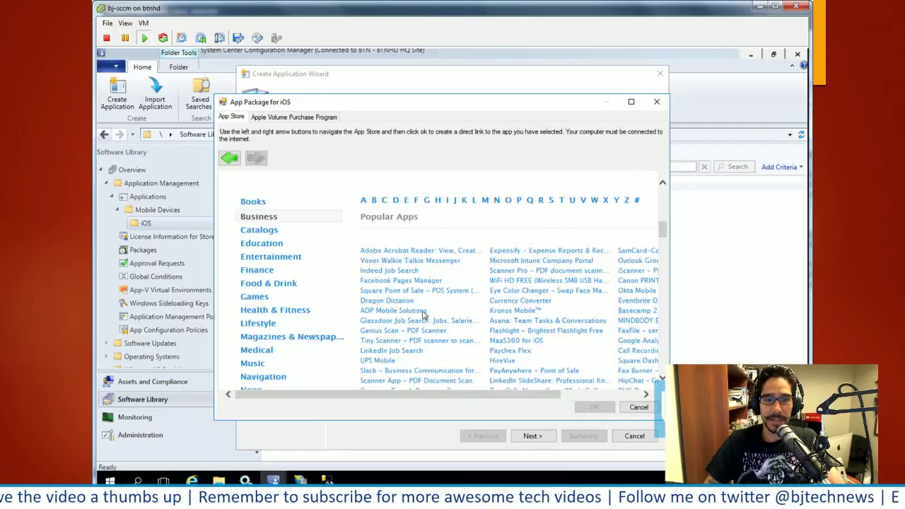
pyautogui.click(486, 201)
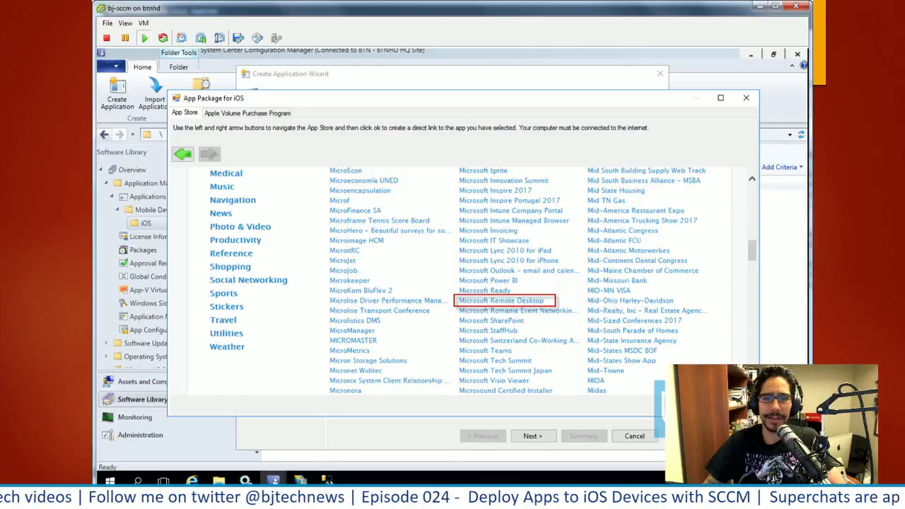
pyautogui.click(481, 299)
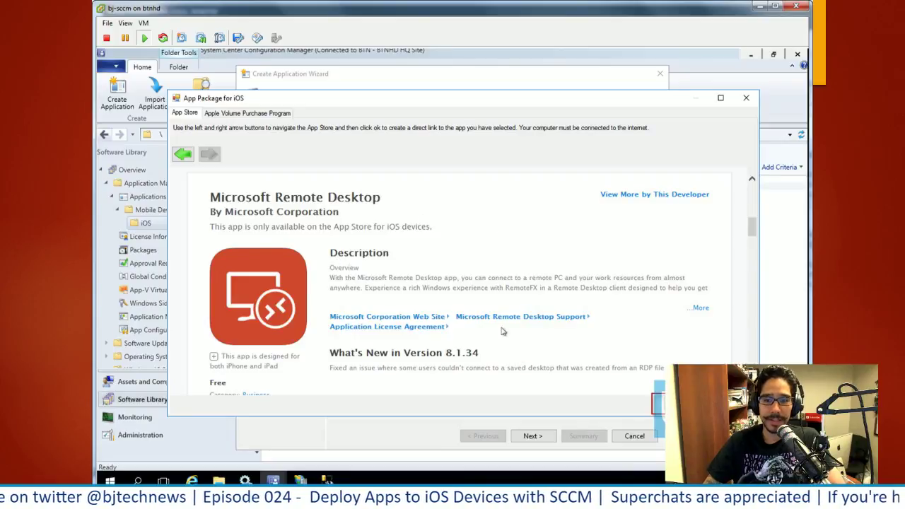
pyautogui.click(536, 435)
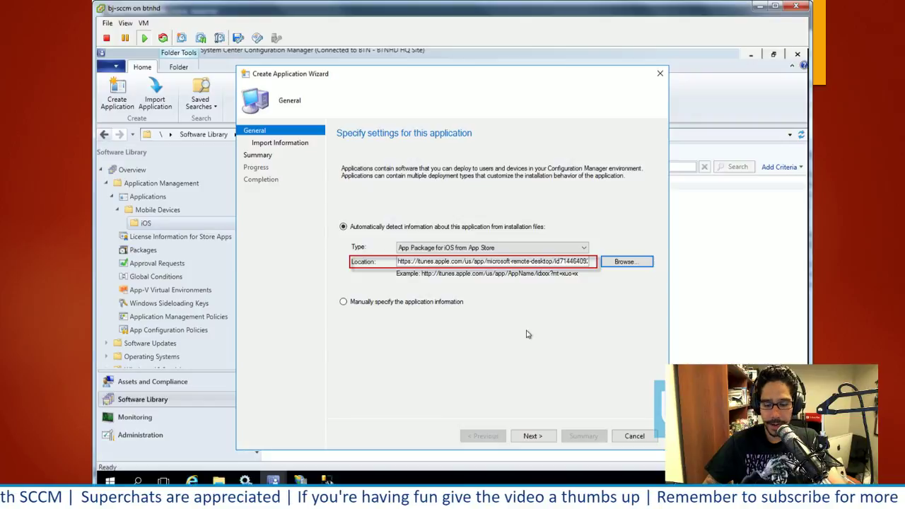
pyautogui.press('Return')
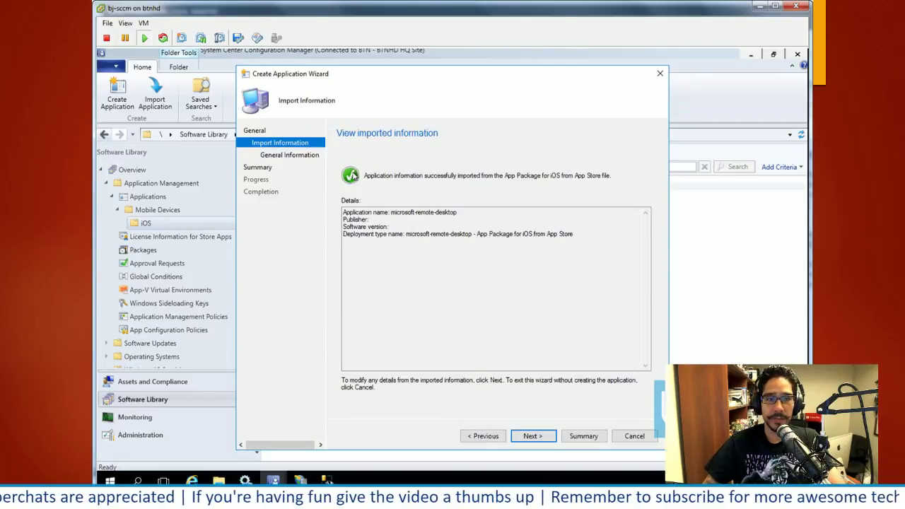
pyautogui.press('Return')
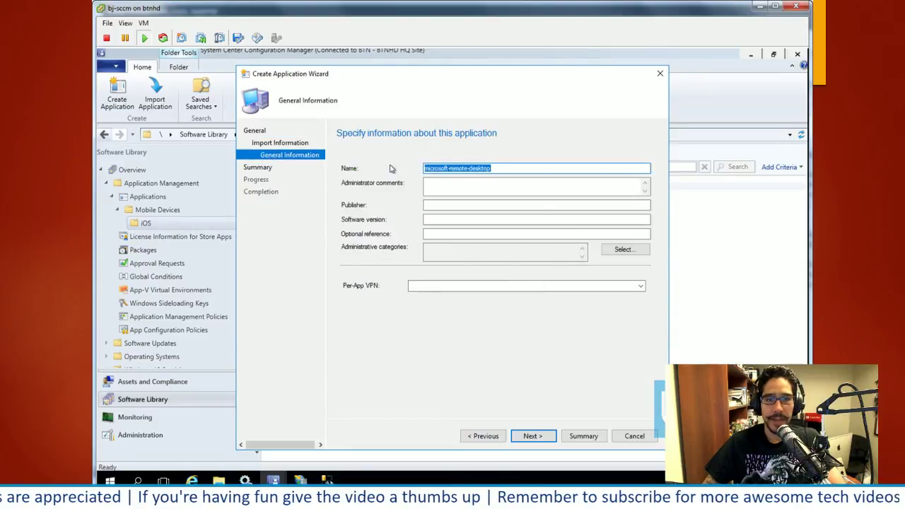
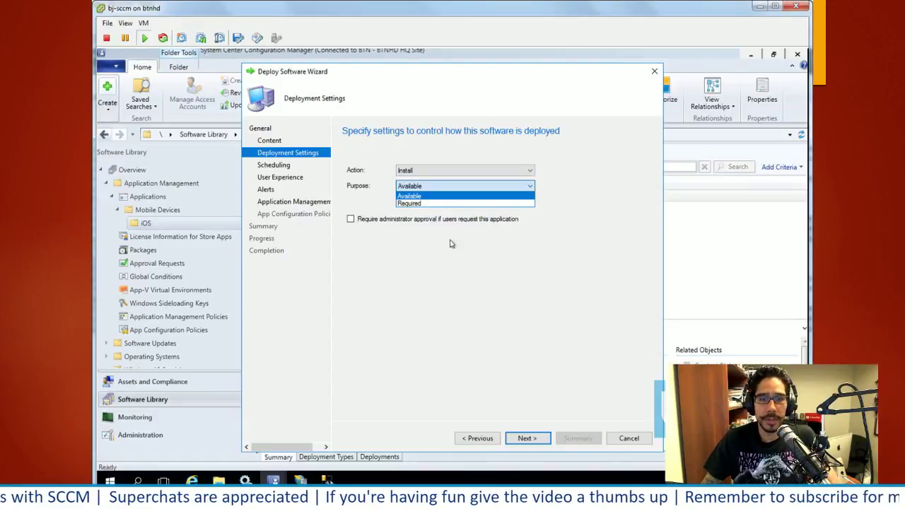
# Step: Keep the deployment's purpose as Available with the default schedule, user notification and alert settings, and proceed through the application management options
pyautogui.press('Return')
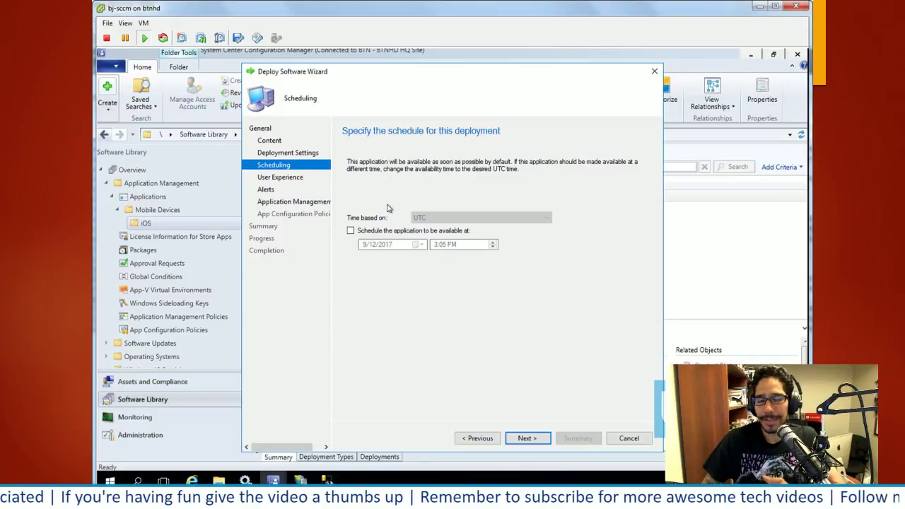
pyautogui.press('Return')
pyautogui.hotkey('alt', 'Down')
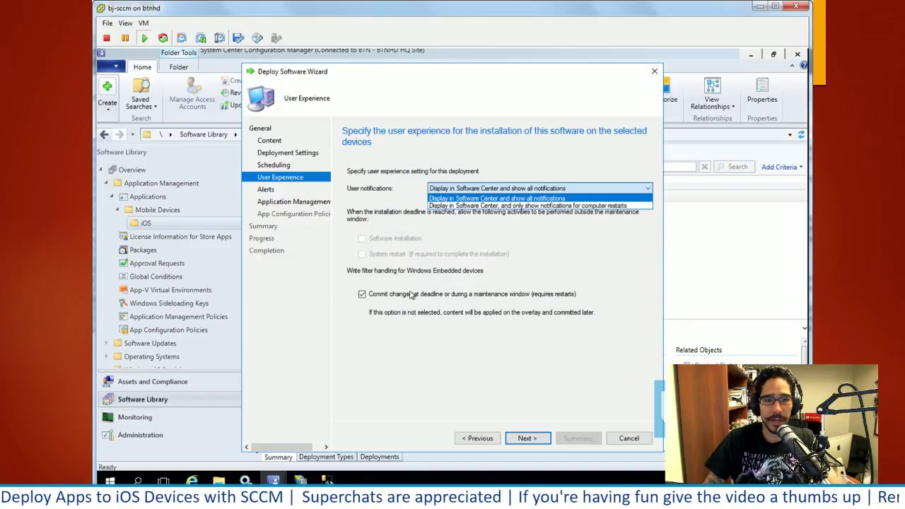
pyautogui.hotkey('alt', 'n')
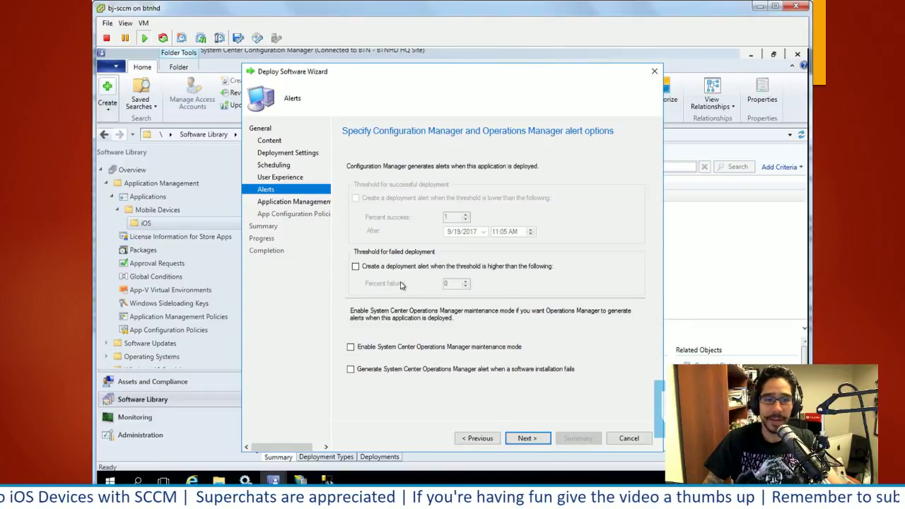
pyautogui.hotkey('alt', 'n')
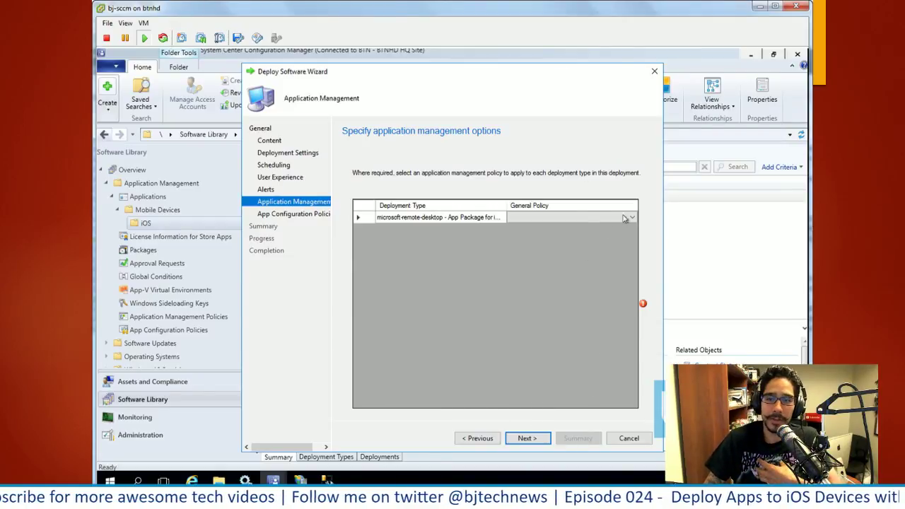
pyautogui.click(528, 438)
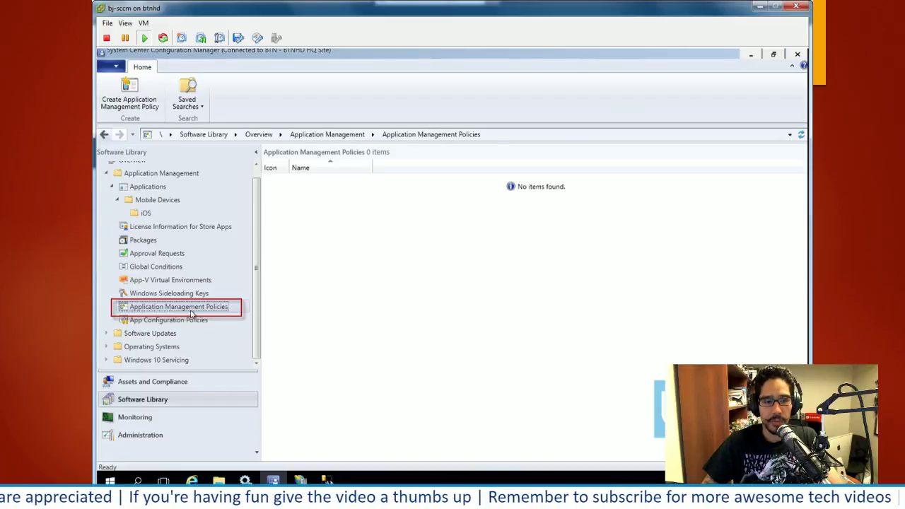
# Step: Start a new application management policy and name it "BTNHD iOS Apps Policy"
pyautogui.rightClick(191, 313)
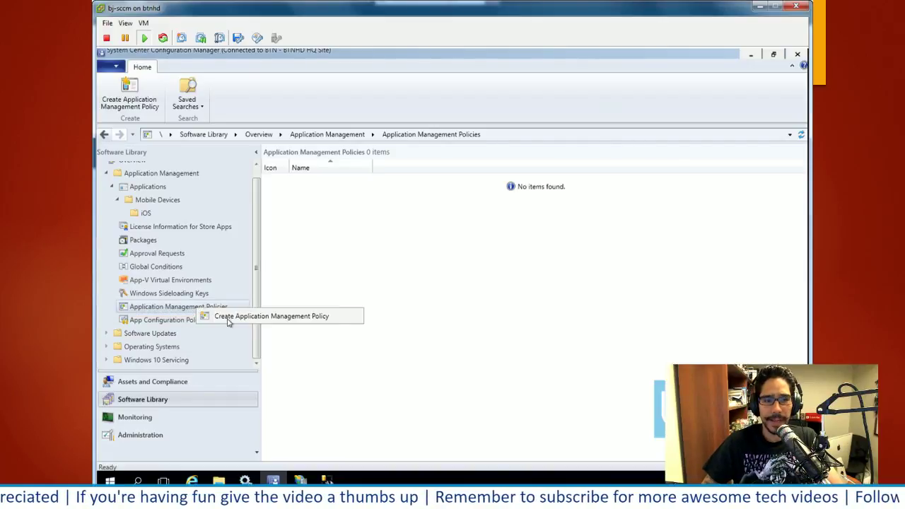
pyautogui.click(297, 323)
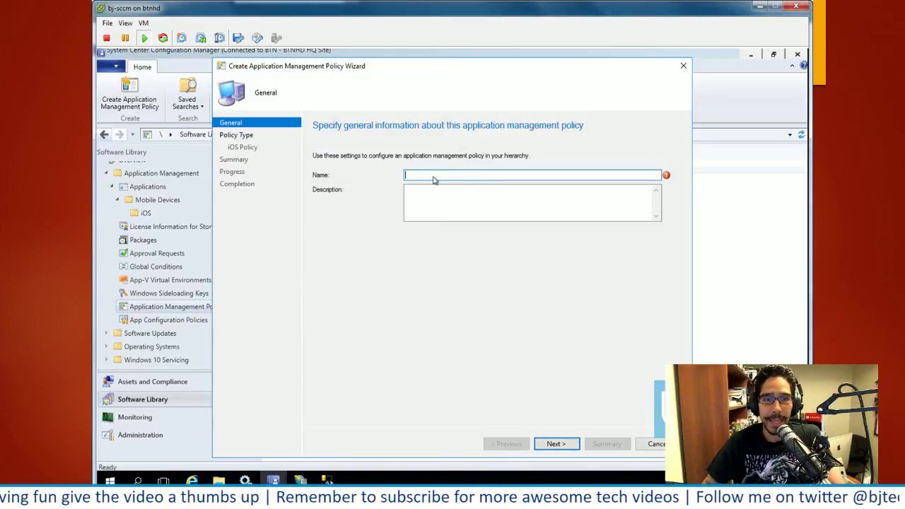
pyautogui.write('BTNHD iOS Apps Policy')
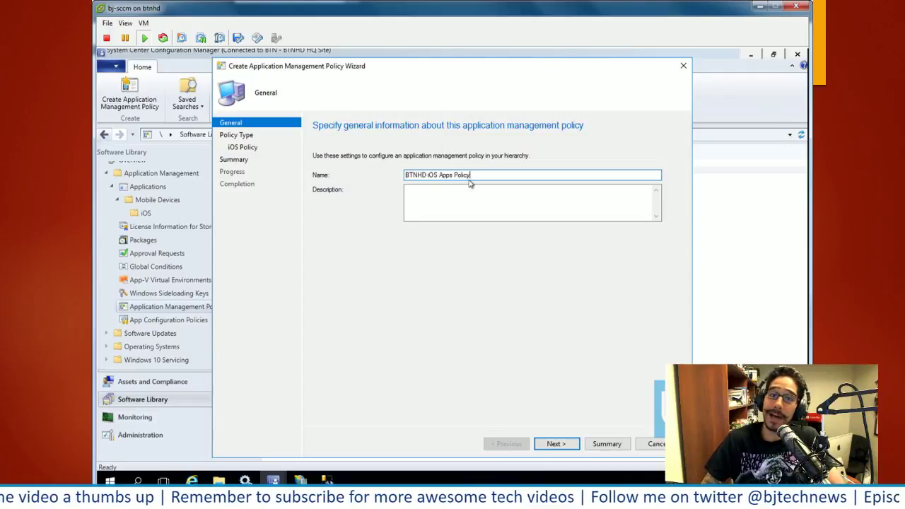
pyautogui.press('Return')
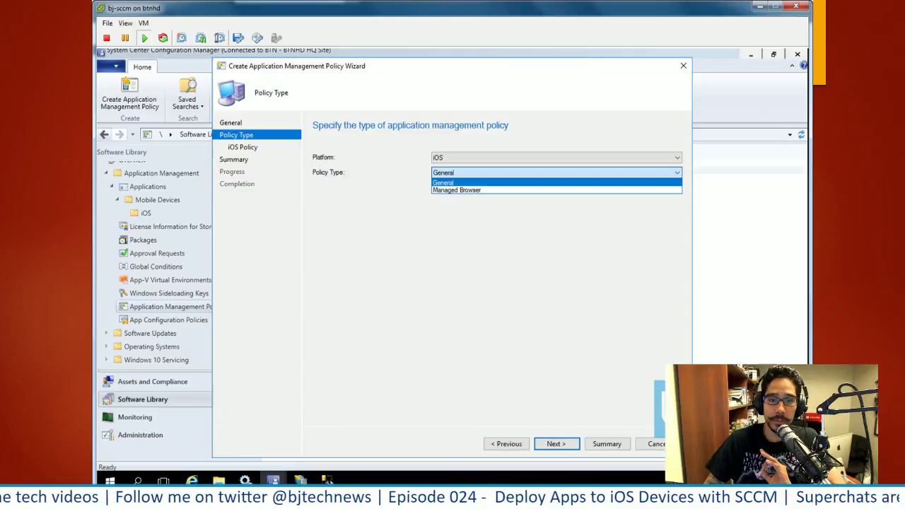
# Step: Use the General policy type for the iOS platform, accept the iOS policy settings, and create the application management policy
pyautogui.press('Return')
pyautogui.press('Return')
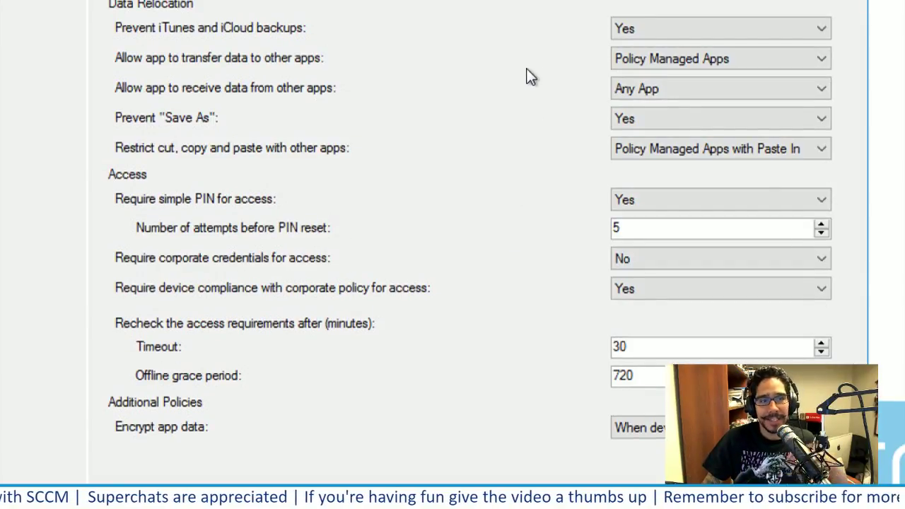
pyautogui.scroll(3, 530, 77)
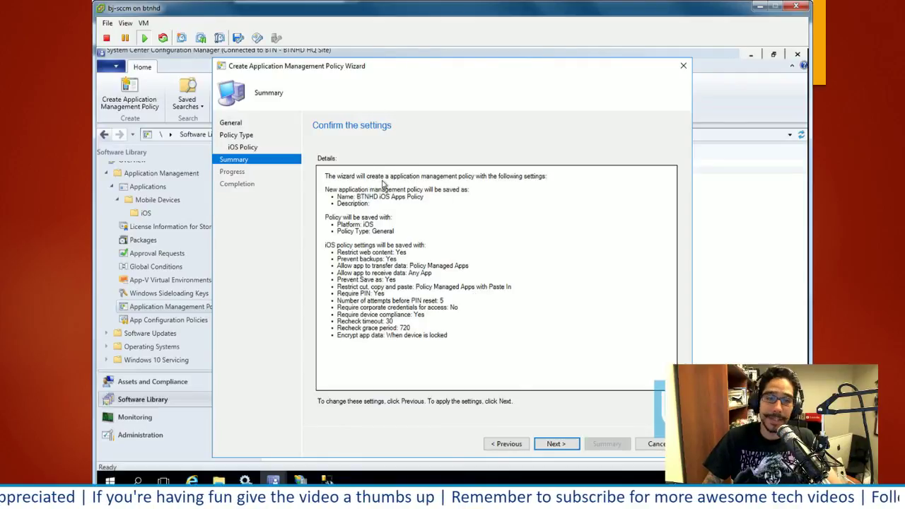
pyautogui.press('Return')
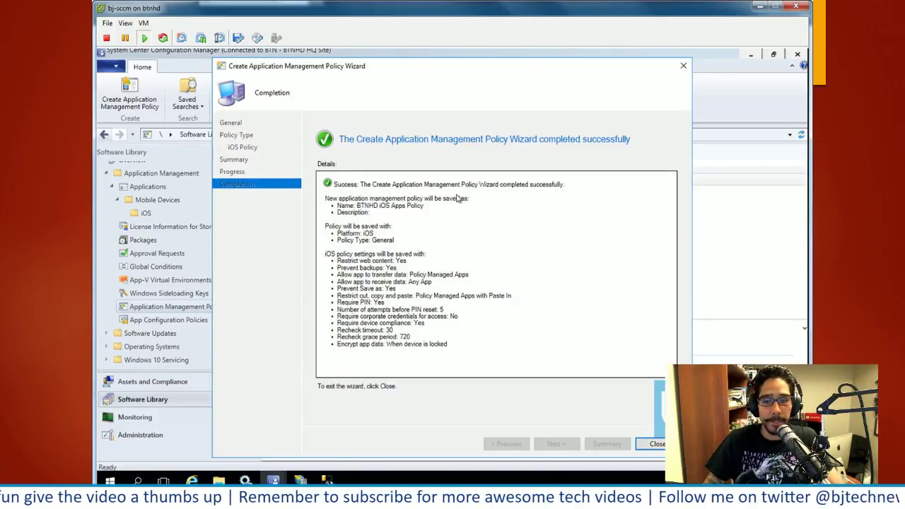
pyautogui.hotkey('alt', 'Tab')
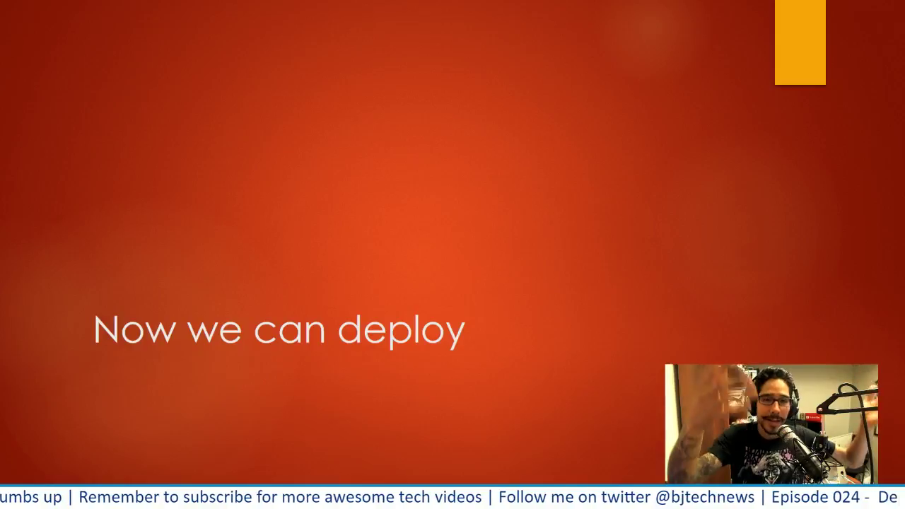
pyautogui.hotkey('alt', 'Tab')
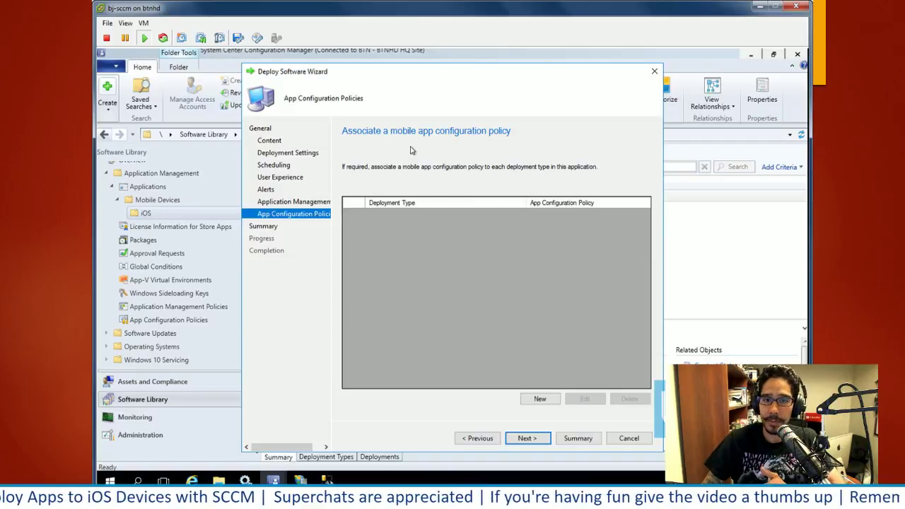
# Step: Skip the app configuration policy and complete the deployment of Microsoft Remote Desktop to the Microsoft Intune Users collection
pyautogui.click(543, 435)
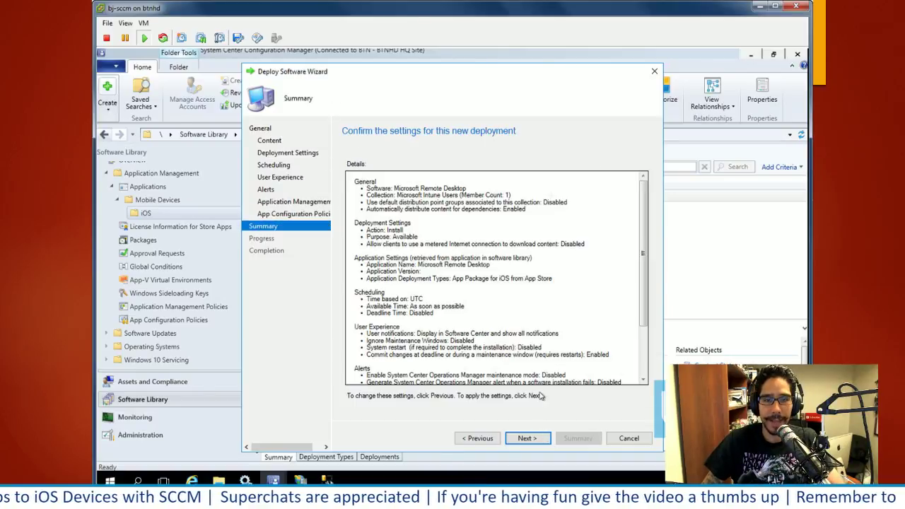
pyautogui.click(526, 441)
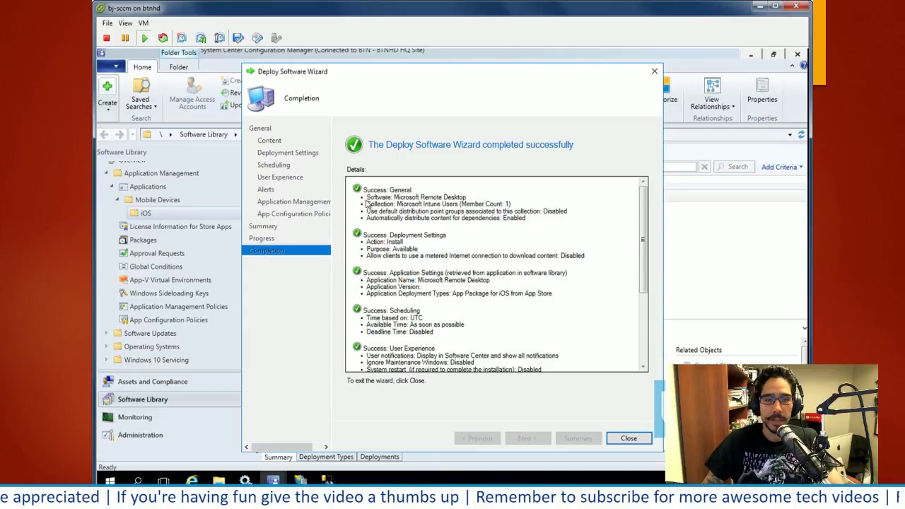
pyautogui.hotkey('alt', 'Tab')
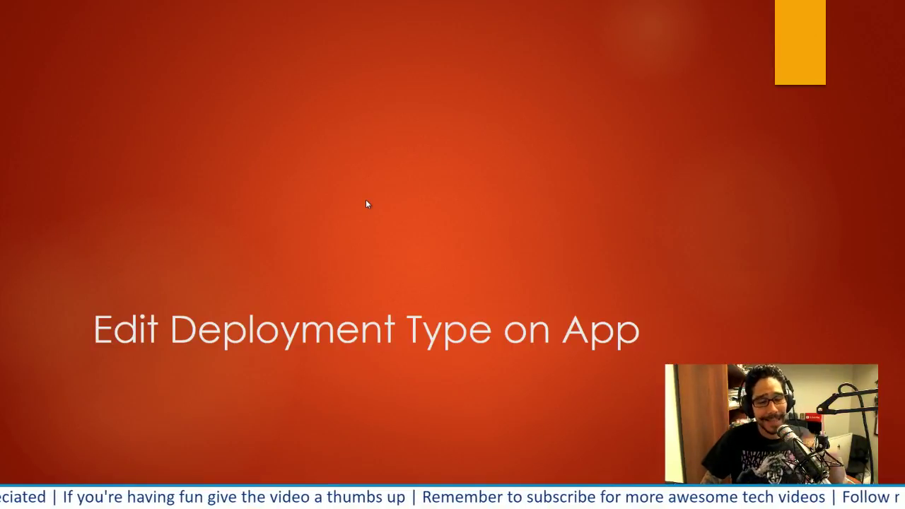
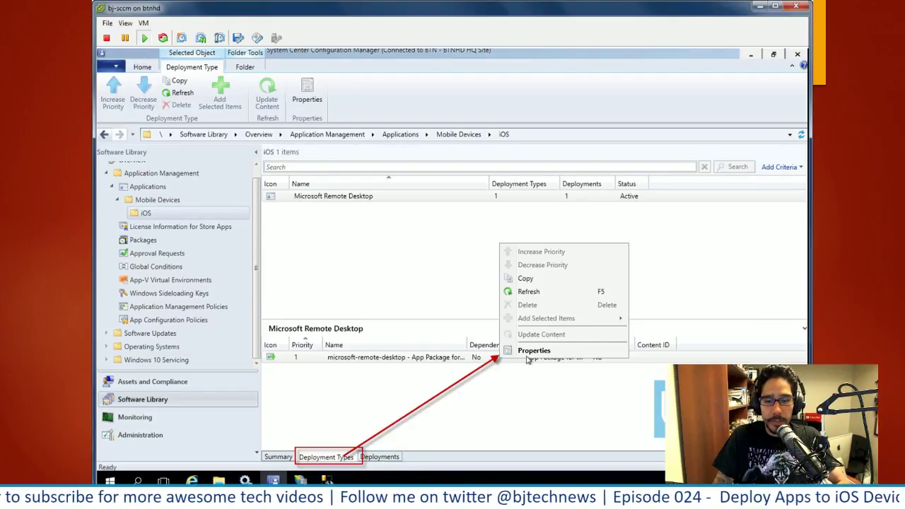
# Step: In the properties of the Microsoft Remote Desktop deployment type, add a Device requirement with Ownership equal to Company
pyautogui.click(530, 351)
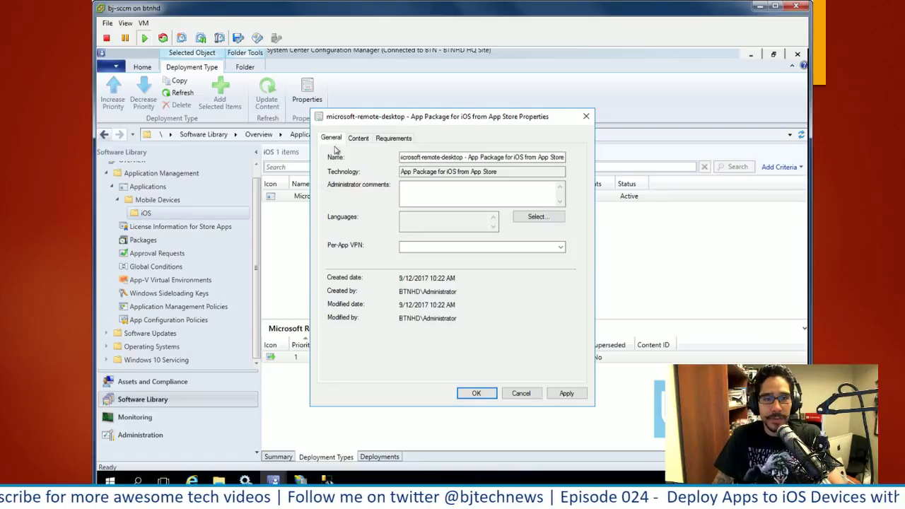
pyautogui.click(394, 139)
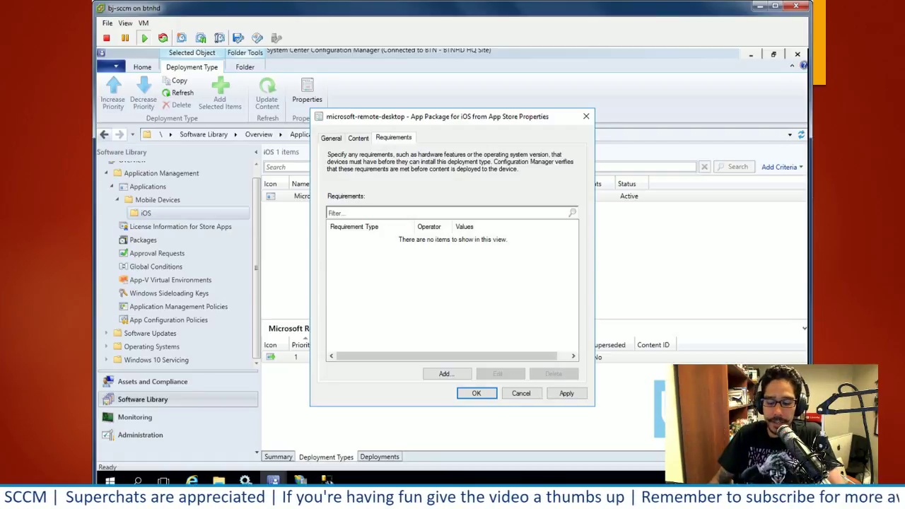
pyautogui.click(445, 376)
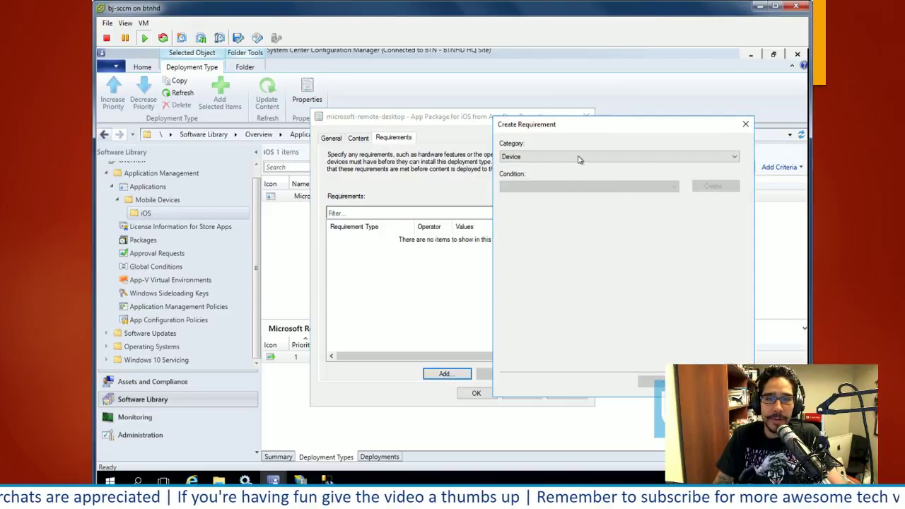
pyautogui.click(520, 186)
pyautogui.click(548, 199)
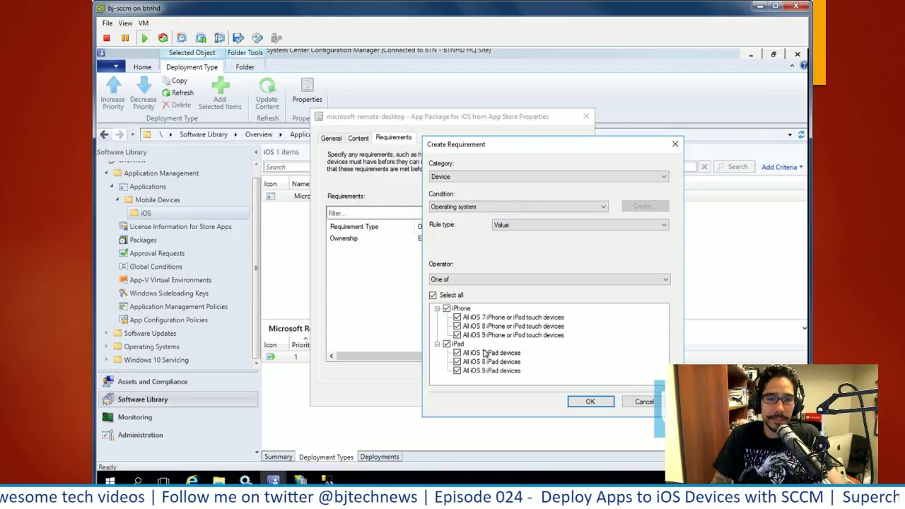
# Step: Add an Operating system requirement, One of, covering all listed iOS 7, 8 and 9 iPhone, iPod touch and iPad devices
pyautogui.press('Return')
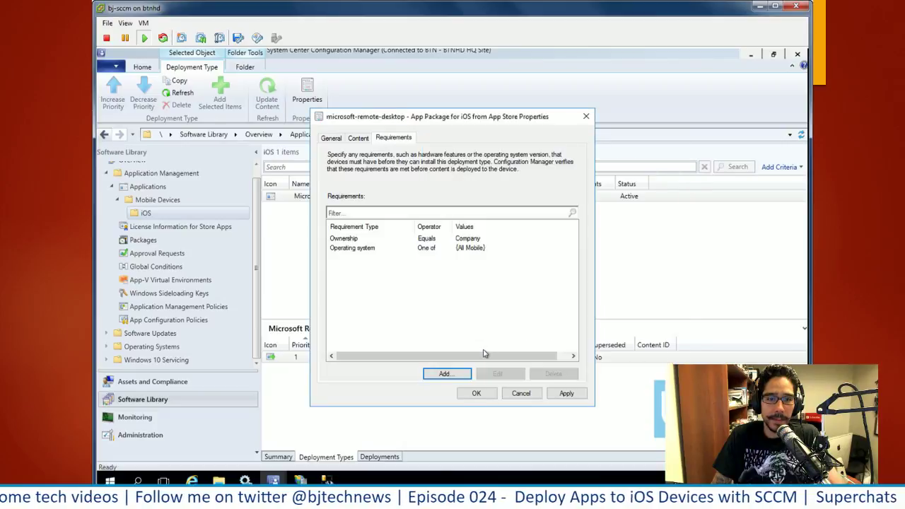
pyautogui.doubleClick(360, 247)
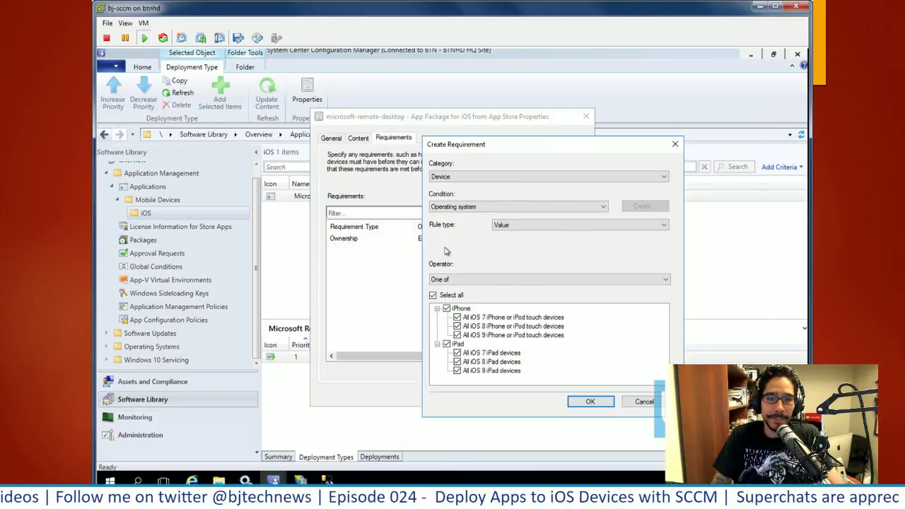
pyautogui.doubleClick(422, 241)
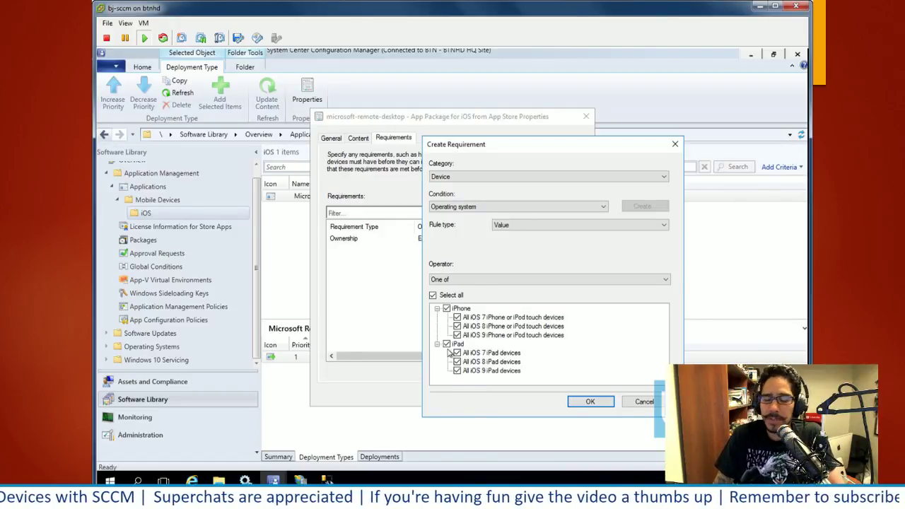
pyautogui.click(570, 406)
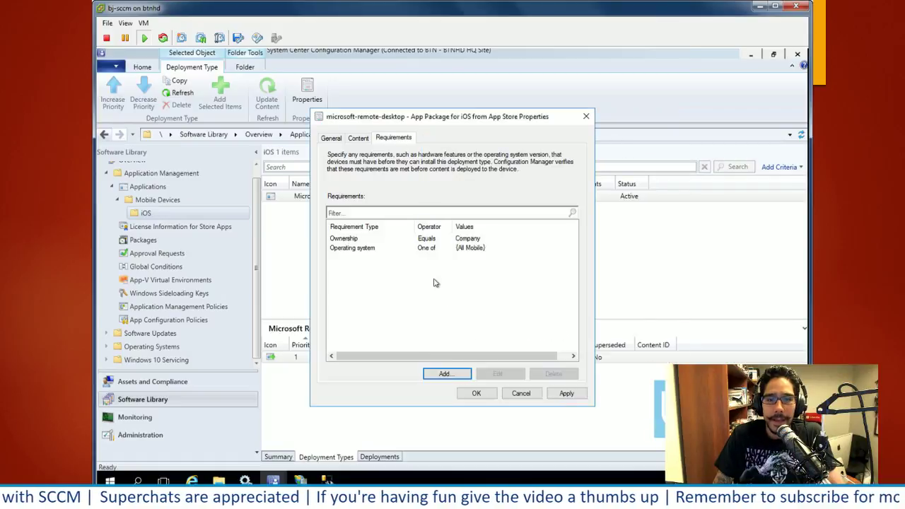
# Step: Switch to the company portal on the iPhone, install Microsoft Remote Desktop, and launch RD Client, accepting the company data protection notice
pyautogui.hotkey('alt', 'Tab')
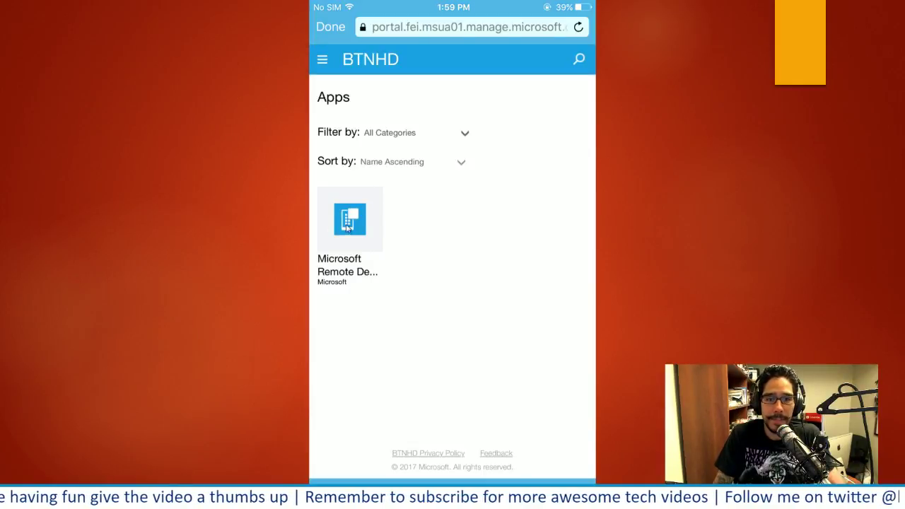
pyautogui.click(353, 217)
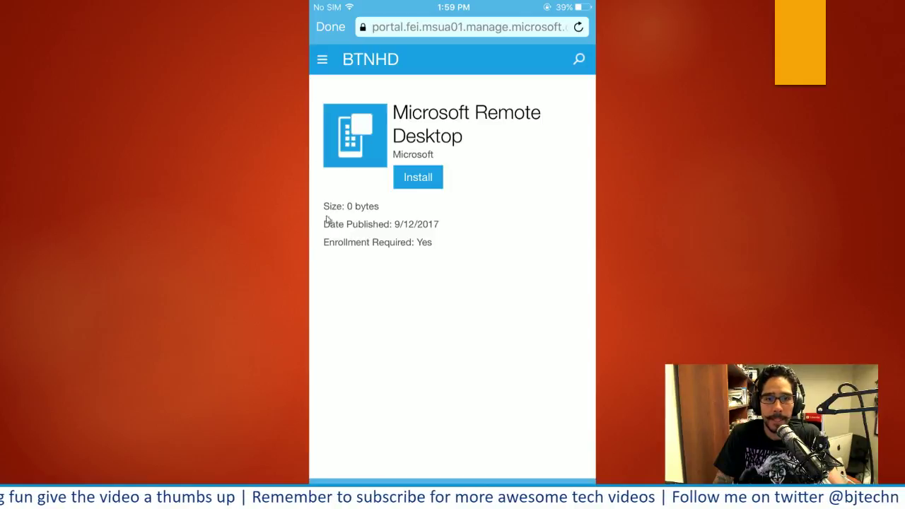
pyautogui.click(424, 180)
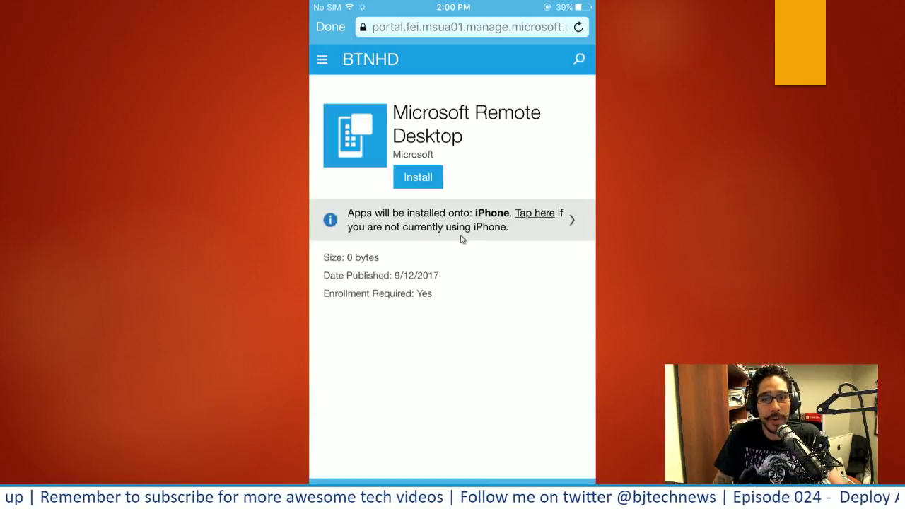
pyautogui.click(429, 186)
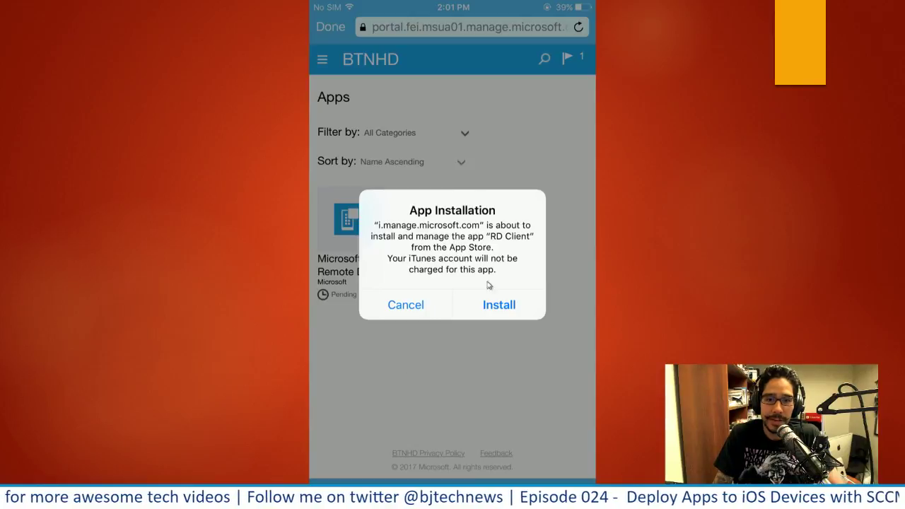
pyautogui.click(499, 307)
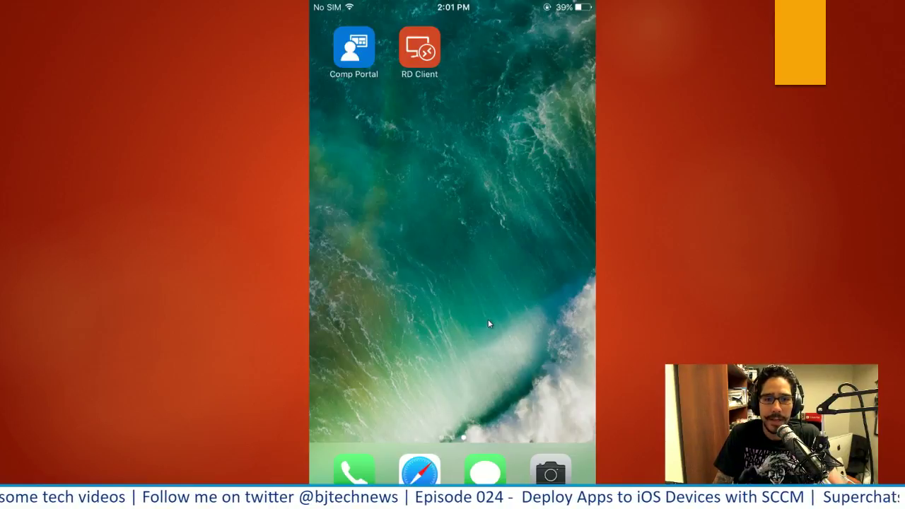
pyautogui.click(403, 71)
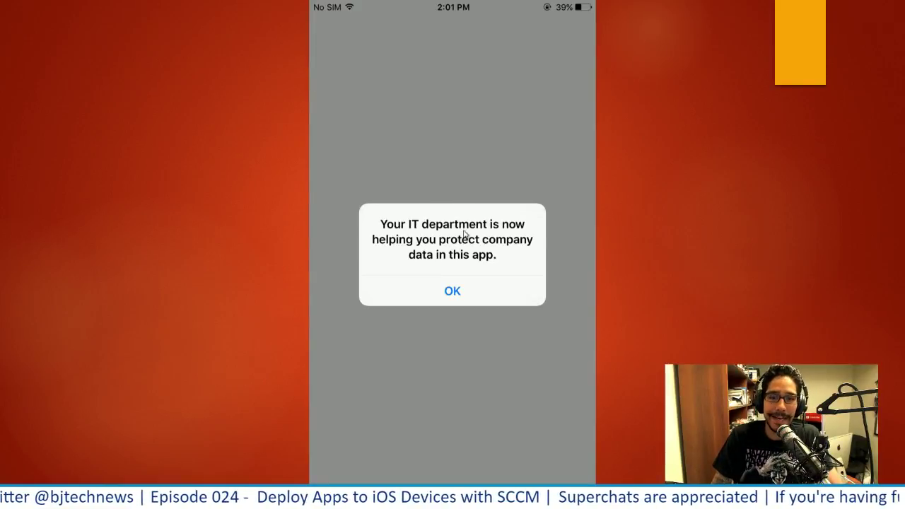
pyautogui.click(452, 292)
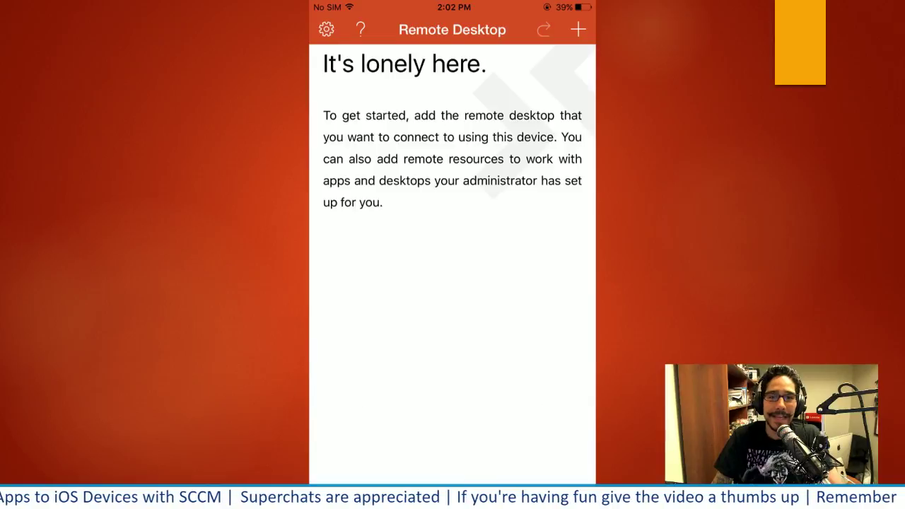
# Step: End the slide show and close the TSR024_presentation.pptx and Announcement.pptx presentations
pyautogui.press('Escape')
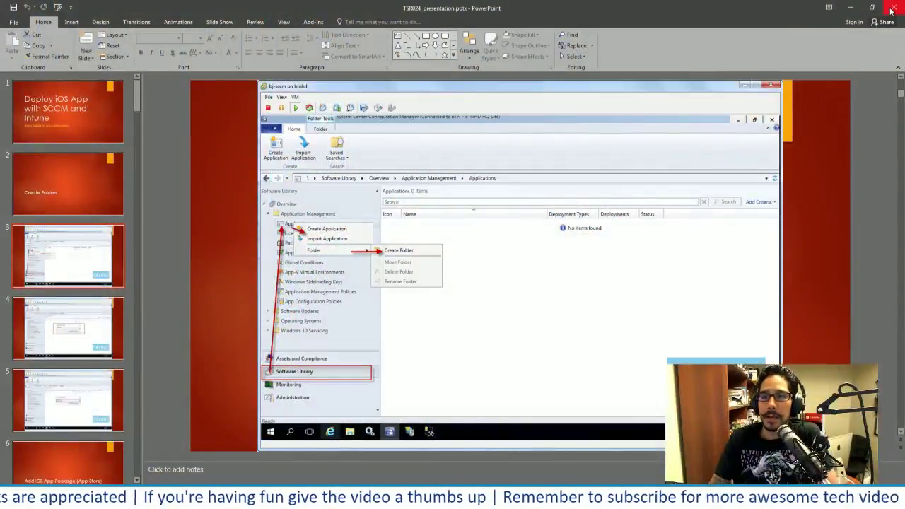
pyautogui.click(886, 12)
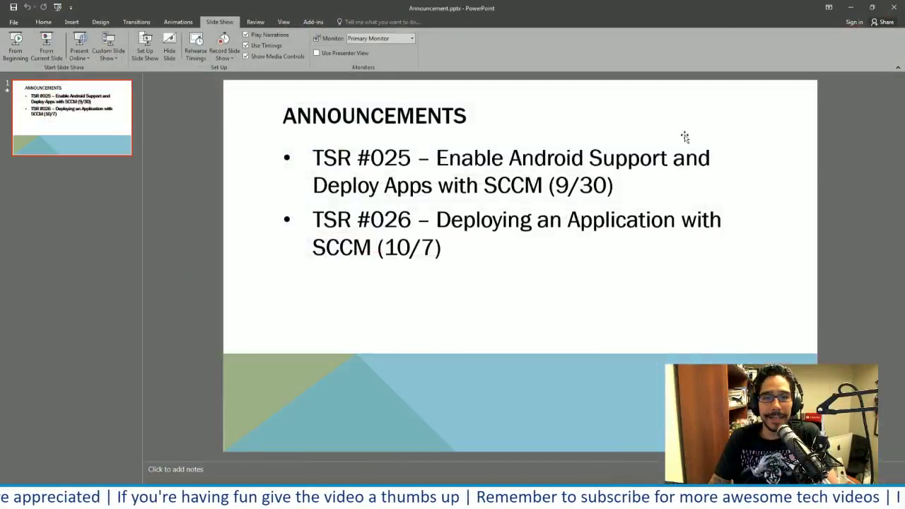
pyautogui.click(893, 10)
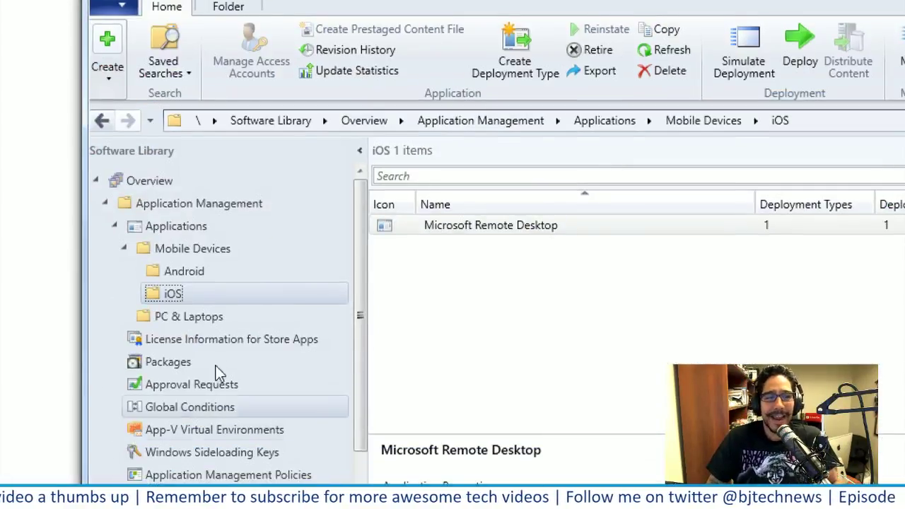
# Step: Start a new application in the iOS folder with automatic detection and the type App Package for iOS from App Store
pyautogui.rightClick(171, 293)
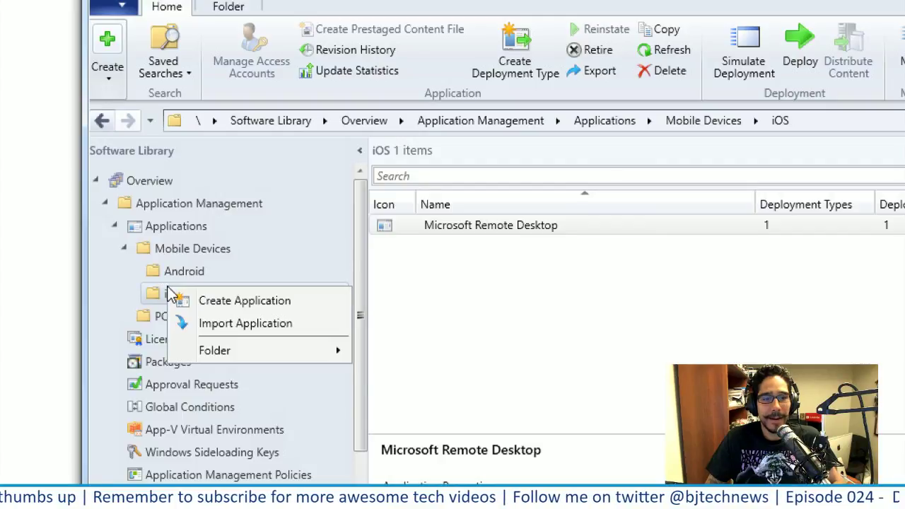
pyautogui.click(238, 303)
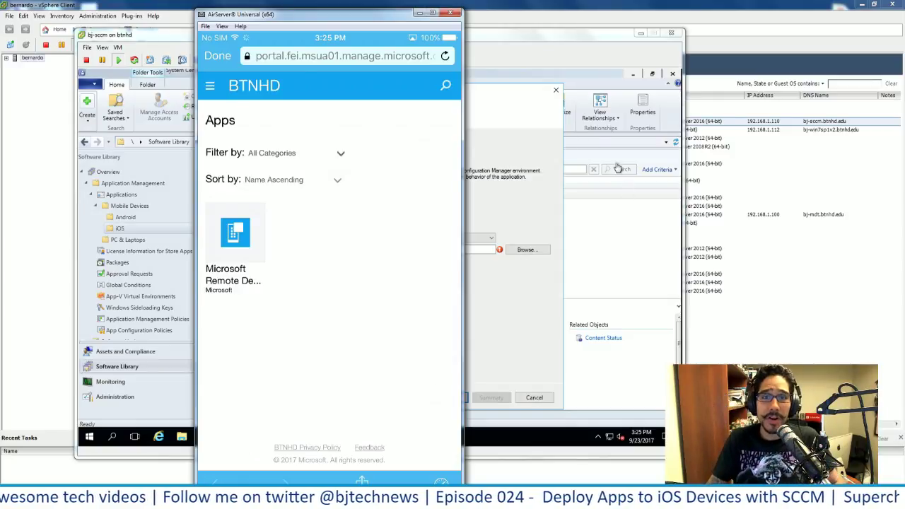
pyautogui.click(505, 97)
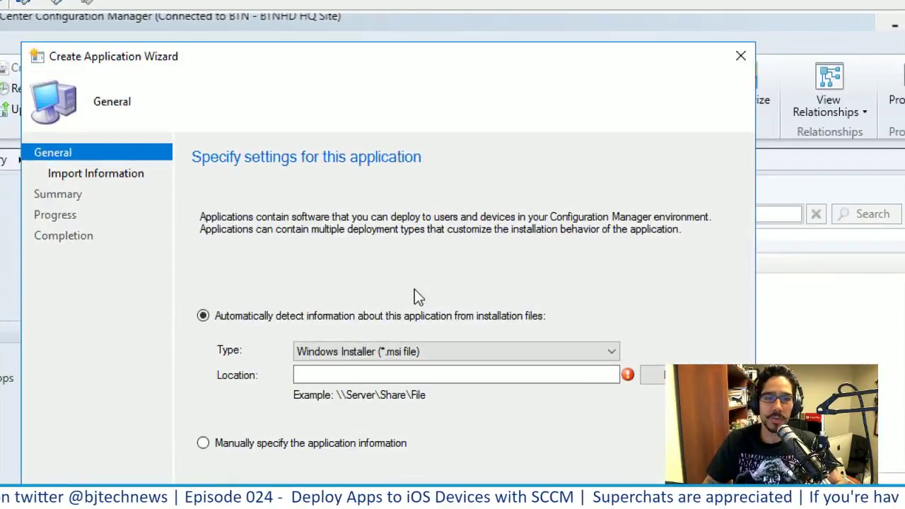
pyautogui.click(431, 352)
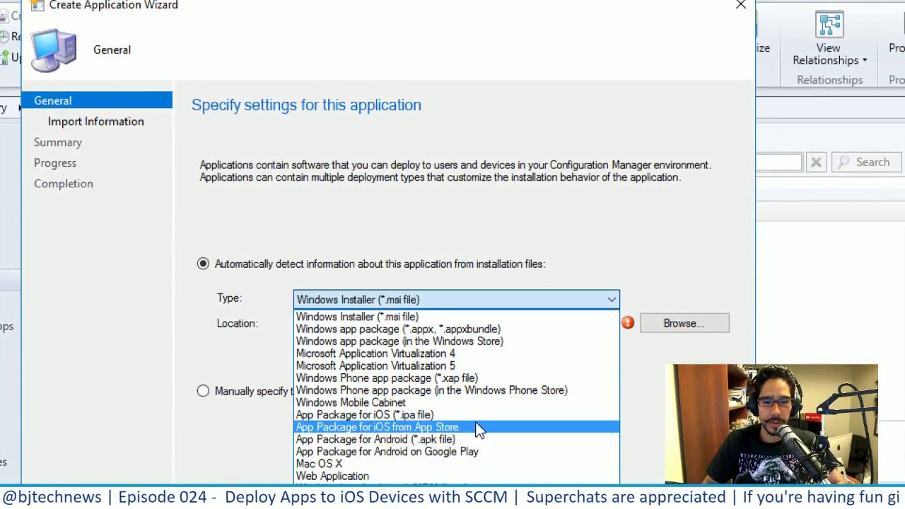
pyautogui.click(395, 423)
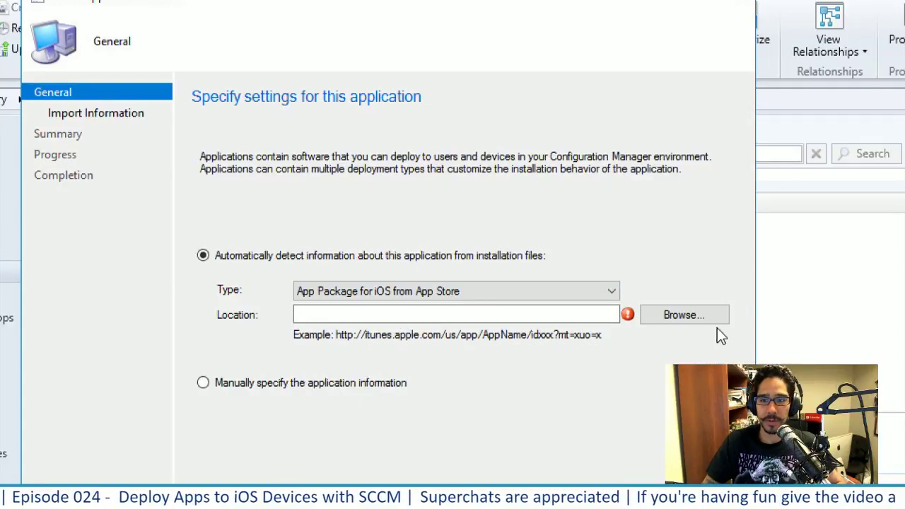
# Step: Browse the App Store for the package location and open the Adventure category under Games
pyautogui.click(683, 316)
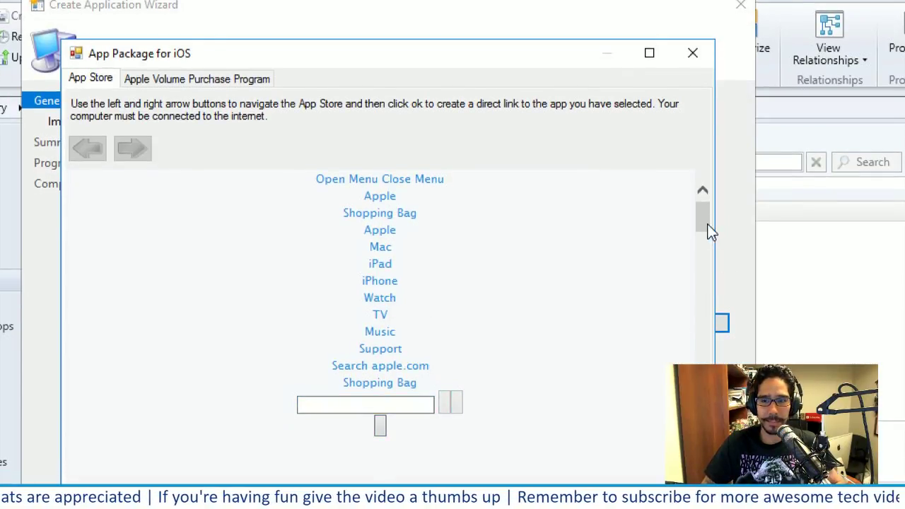
pyautogui.moveTo(706, 222); pyautogui.dragTo(705, 290)
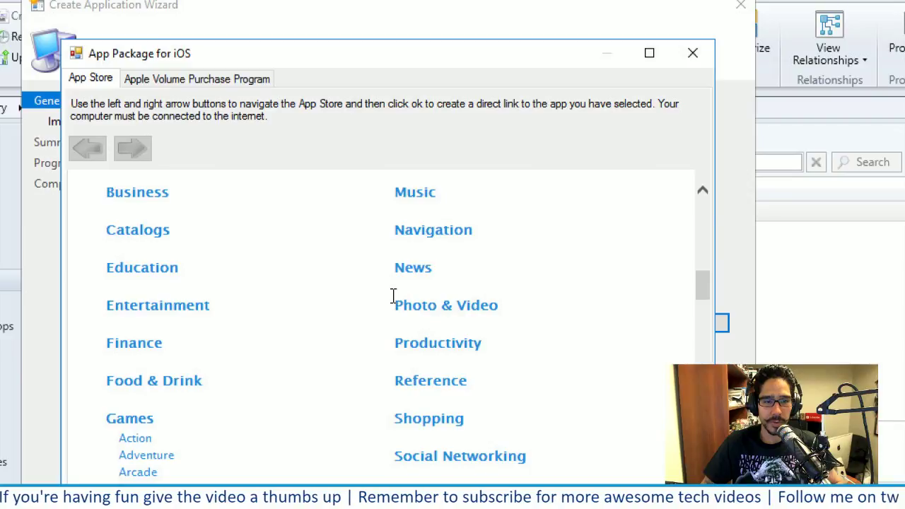
pyautogui.click(142, 203)
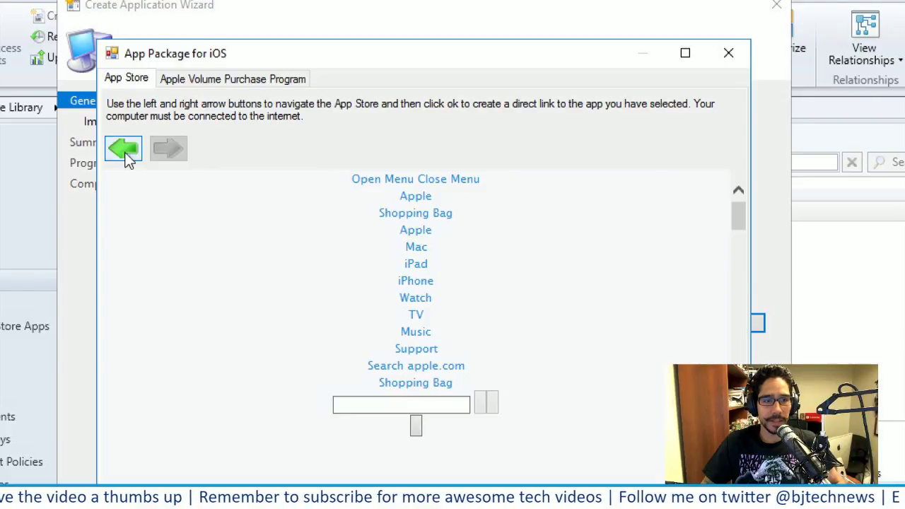
pyautogui.click(123, 152)
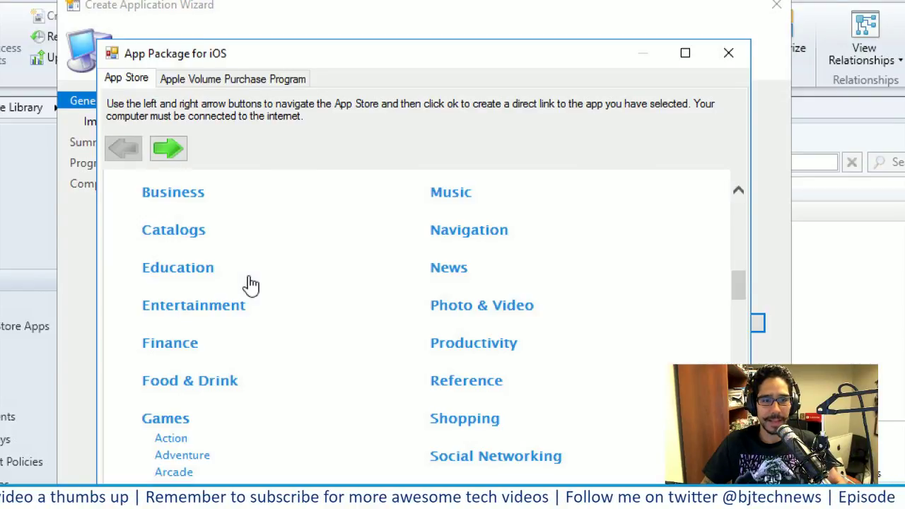
pyautogui.scroll(-2, 248, 289)
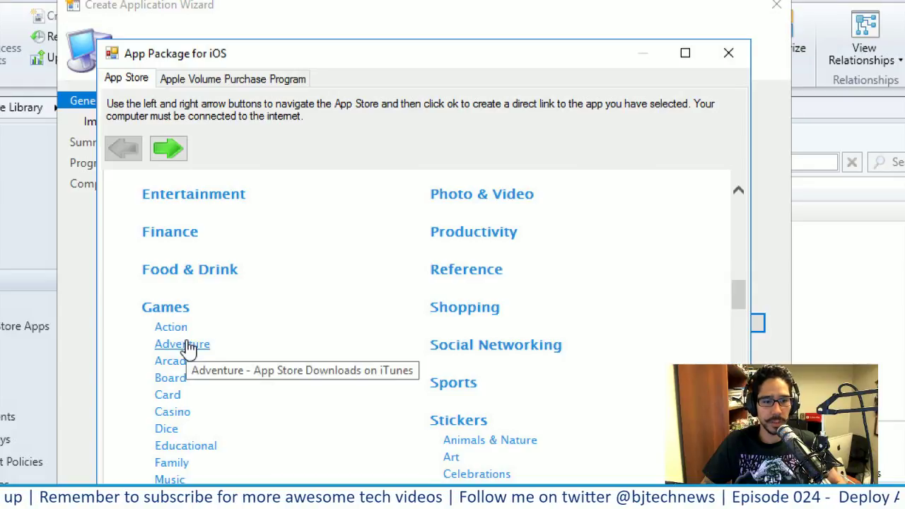
pyautogui.click(185, 346)
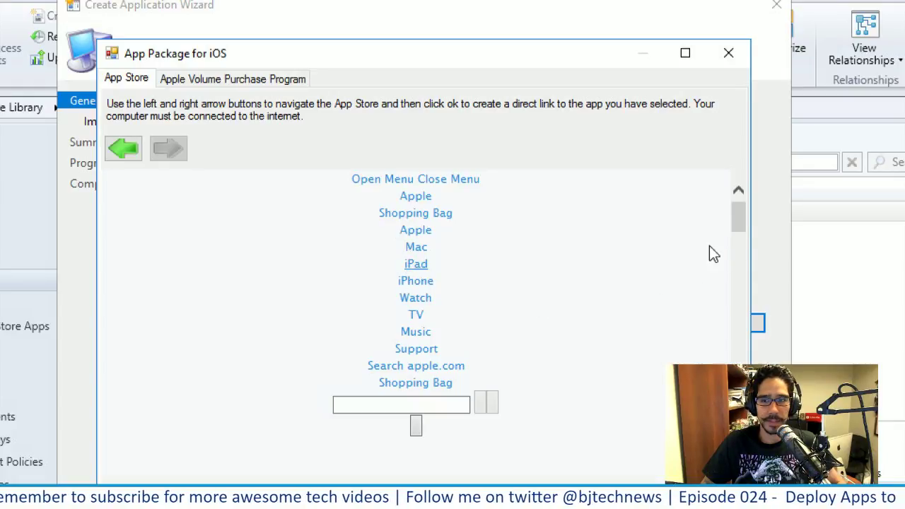
# Step: Choose Plants vs. Zombies 2 from the popular apps as the package location and import its application information
pyautogui.moveTo(740, 228); pyautogui.dragTo(746, 275)
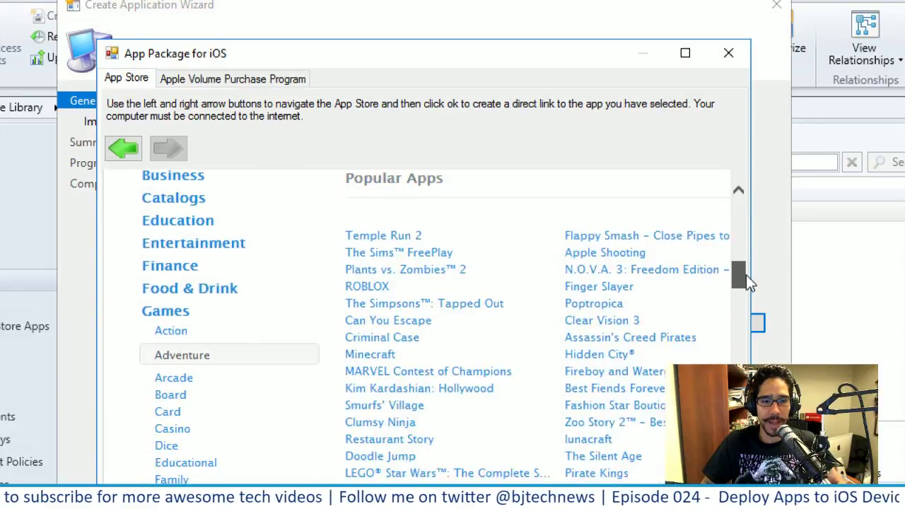
pyautogui.click(435, 279)
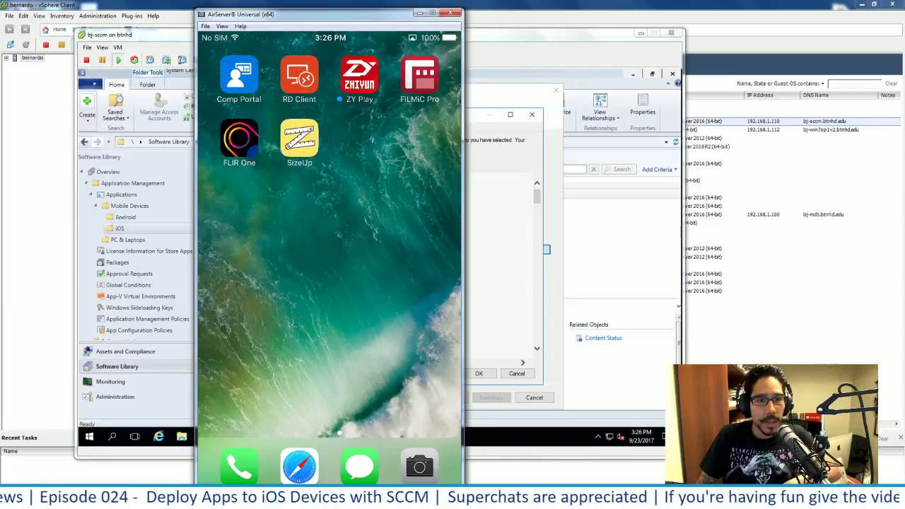
pyautogui.click(512, 44)
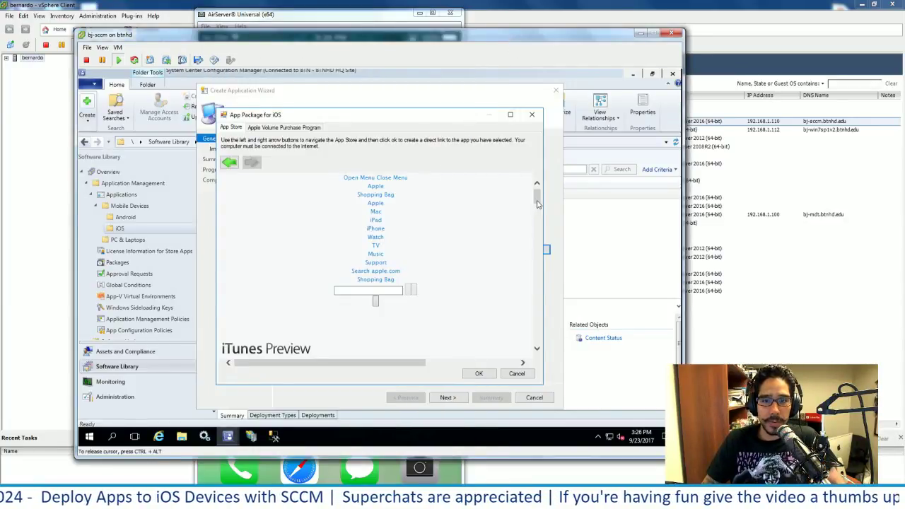
pyautogui.click(510, 114)
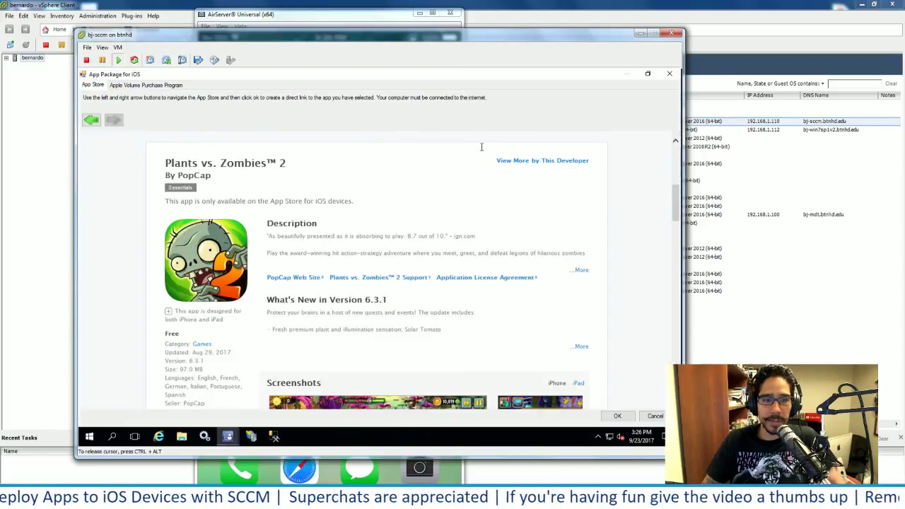
pyautogui.click(617, 415)
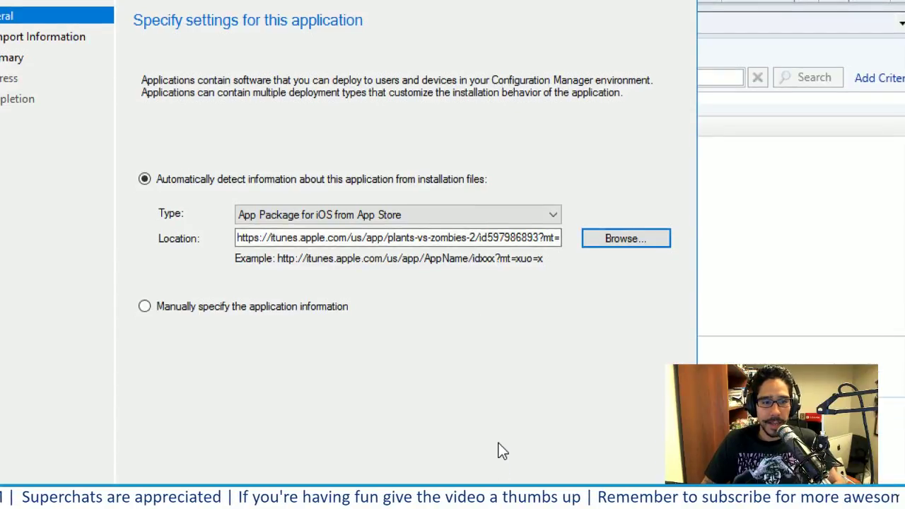
pyautogui.click(472, 446)
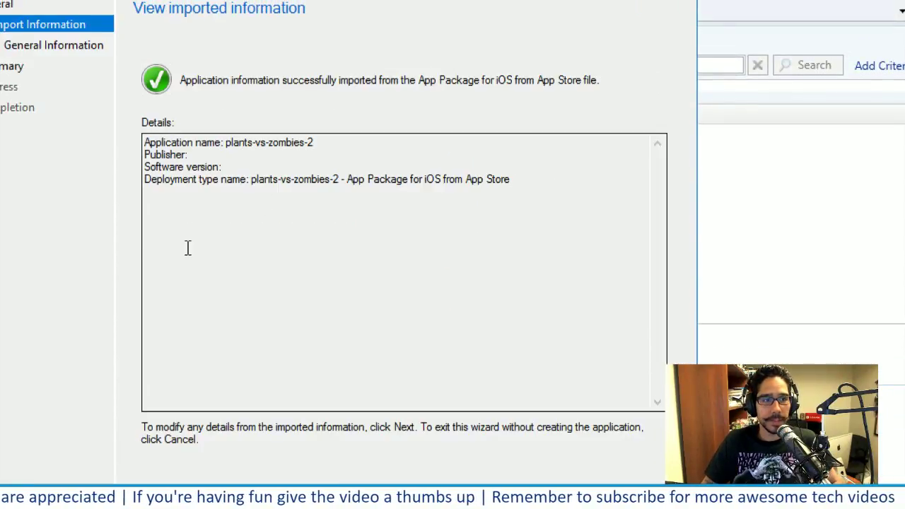
# Step: Continue to the application's general information and change its name to Plants vs Zombies 2
pyautogui.click(521, 375)
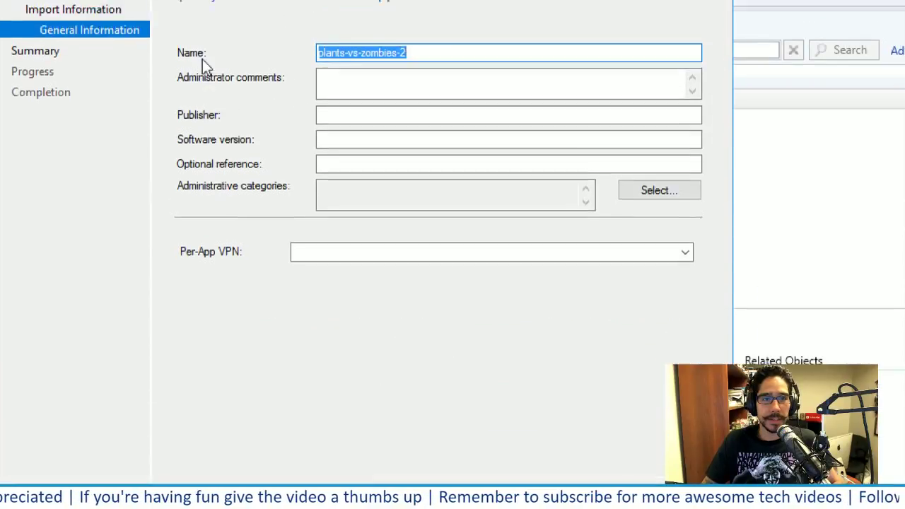
pyautogui.click(346, 53)
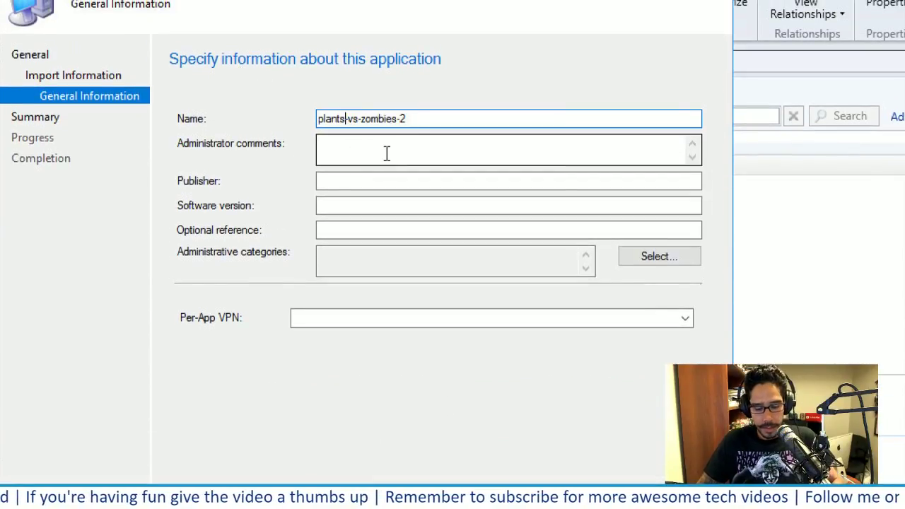
pyautogui.press('Delete')
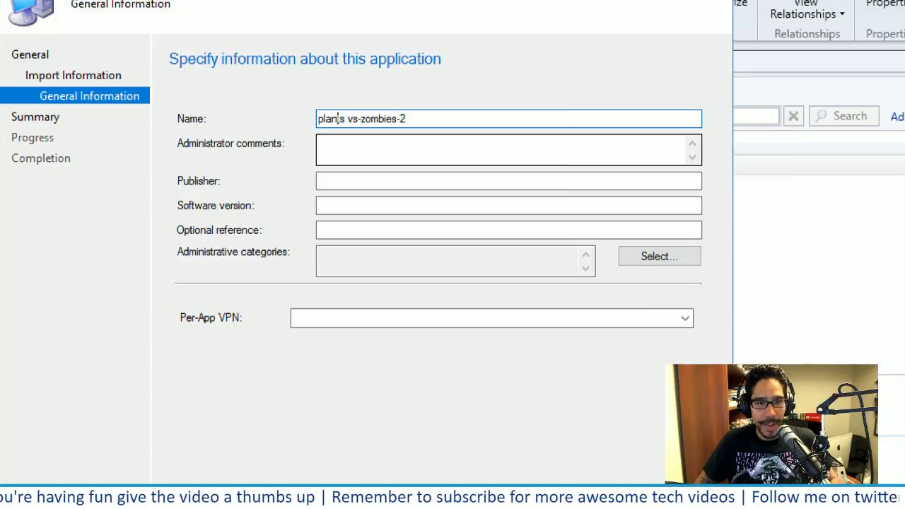
pyautogui.click(322, 119)
pyautogui.press('BackSpace')
pyautogui.write('P')
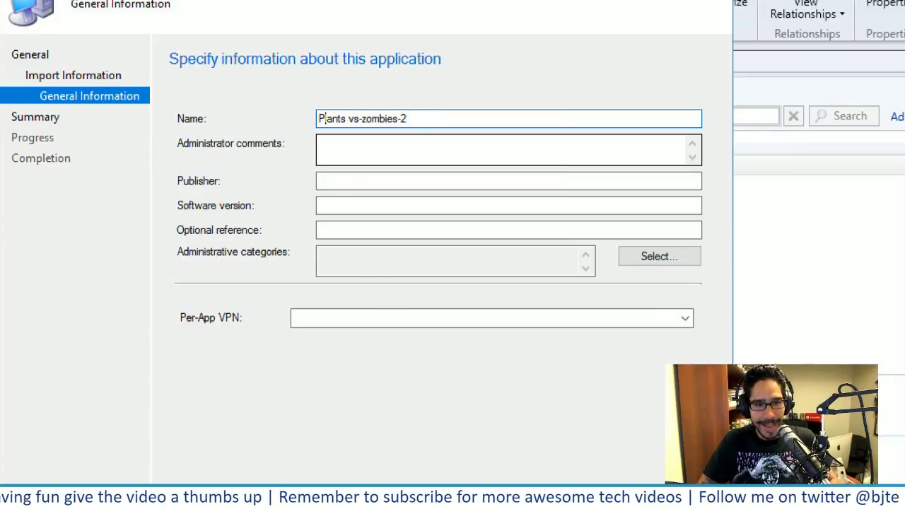
pyautogui.press('Right')
pyautogui.press('Right')
pyautogui.press('Right')
pyautogui.press('Right')
pyautogui.press('Right')
pyautogui.press('Right')
pyautogui.press('Right')
pyautogui.press('Right')
pyautogui.press('Right')
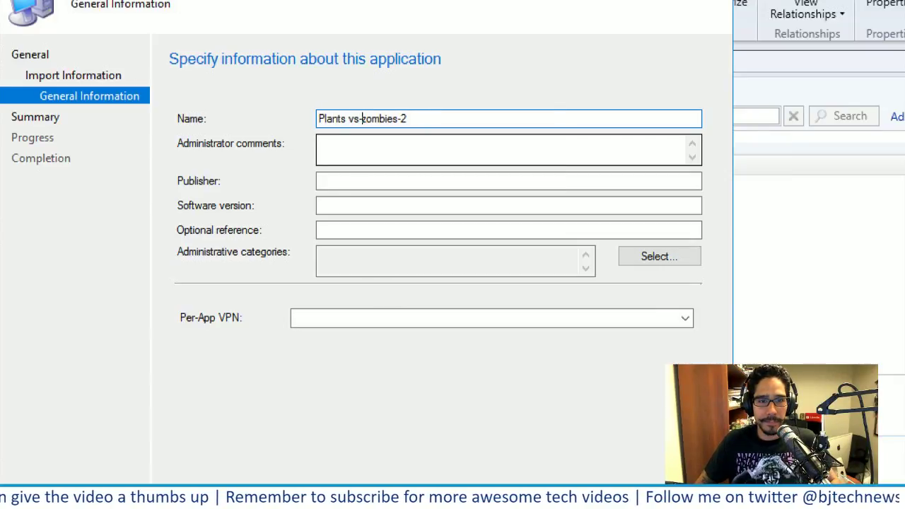
pyautogui.press('Delete')
pyautogui.press('BackSpace')
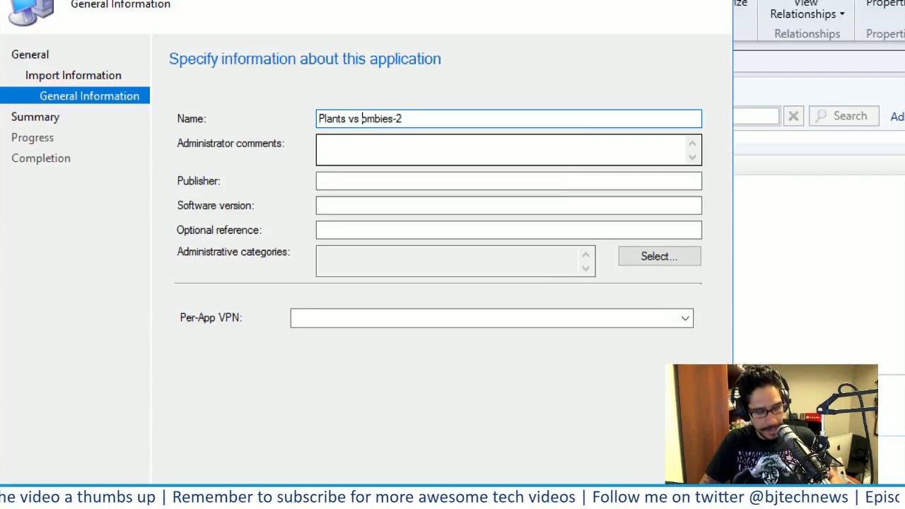
pyautogui.write('Z')
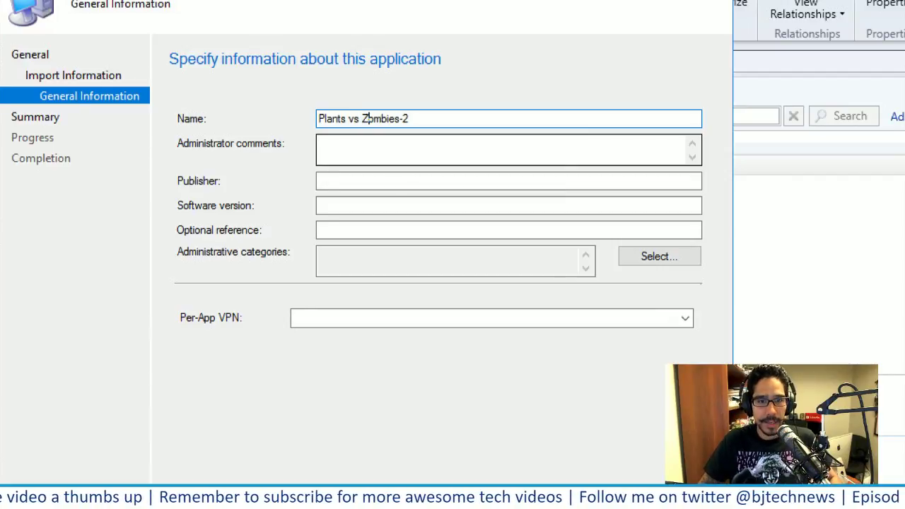
pyautogui.click(405, 119)
pyautogui.press('BackSpace')
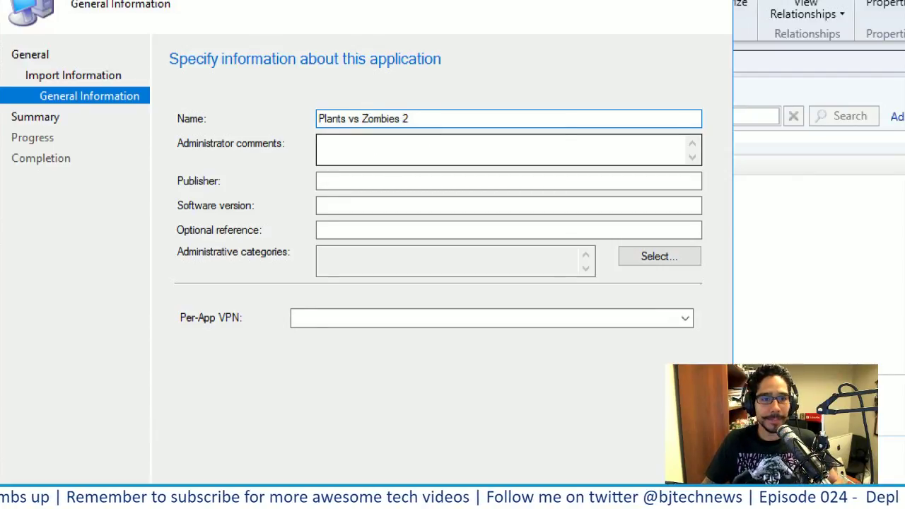
# Step: Leave the other general information fields blank, create the application, and close the wizard
pyautogui.click(347, 182)
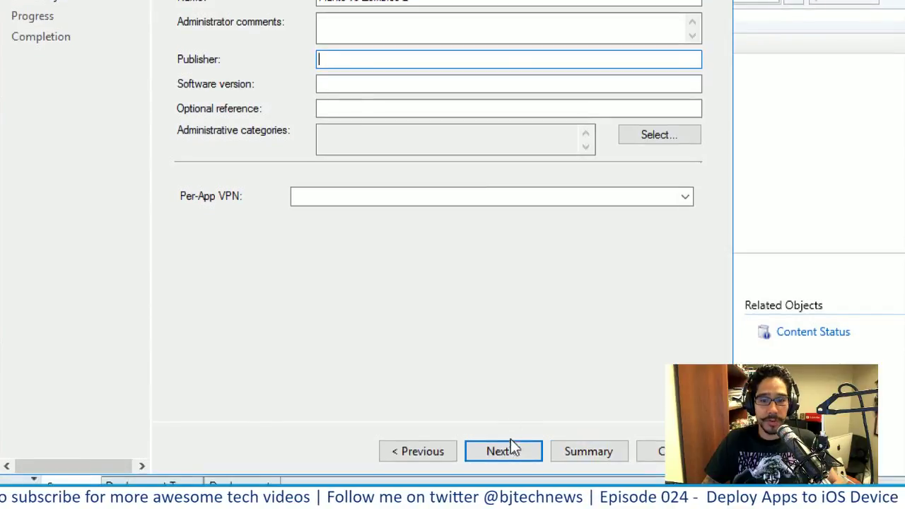
pyautogui.click(511, 443)
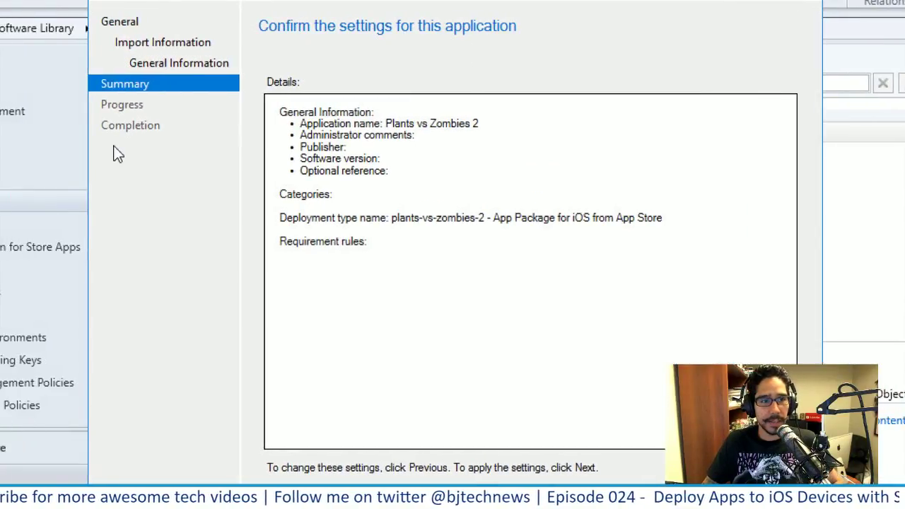
pyautogui.click(606, 418)
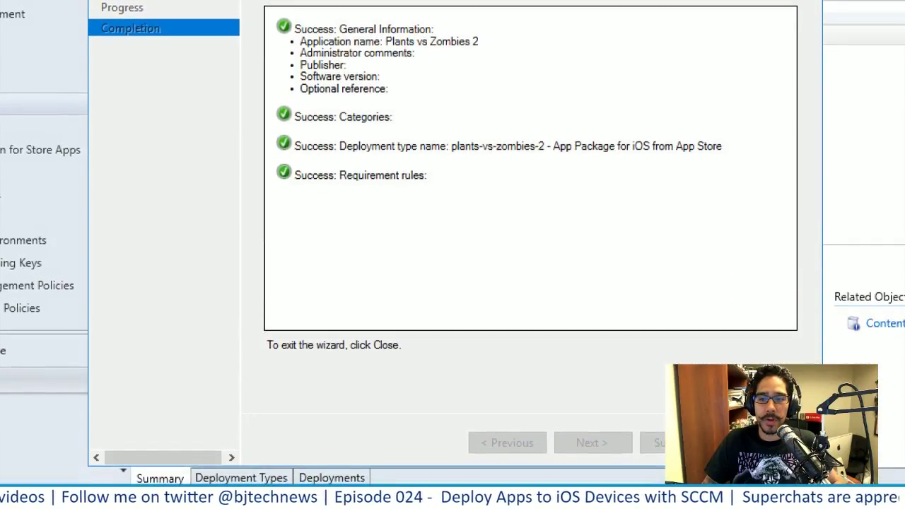
pyautogui.click(765, 443)
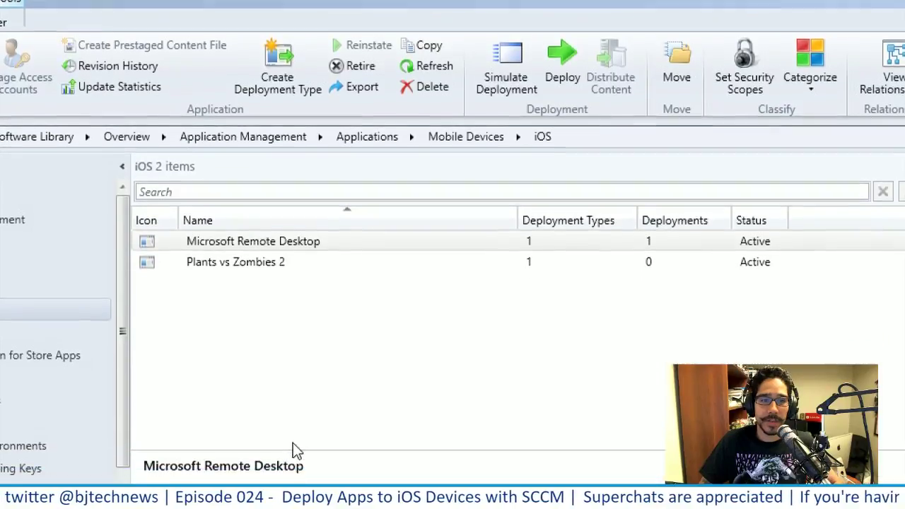
# Step: Open the requirements of the Plants vs Zombies 2 application's App Store deployment type
pyautogui.click(252, 267)
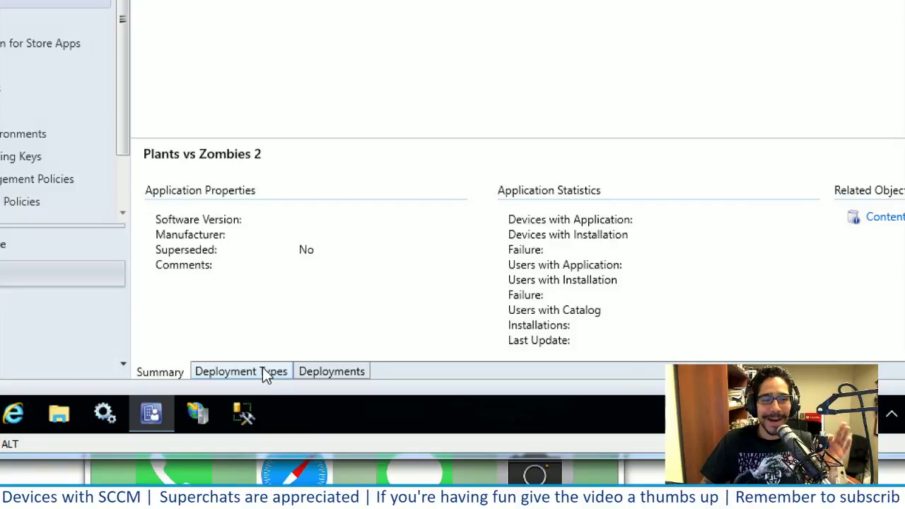
pyautogui.click(263, 371)
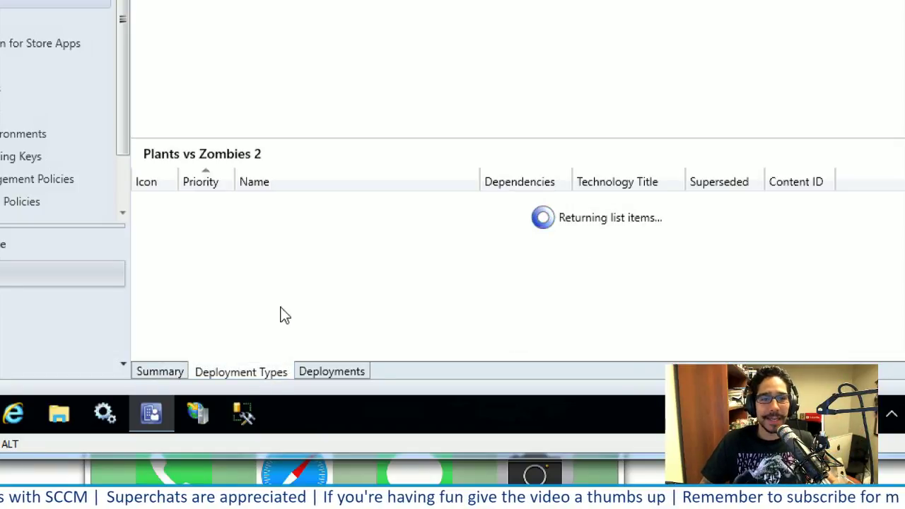
pyautogui.click(296, 205)
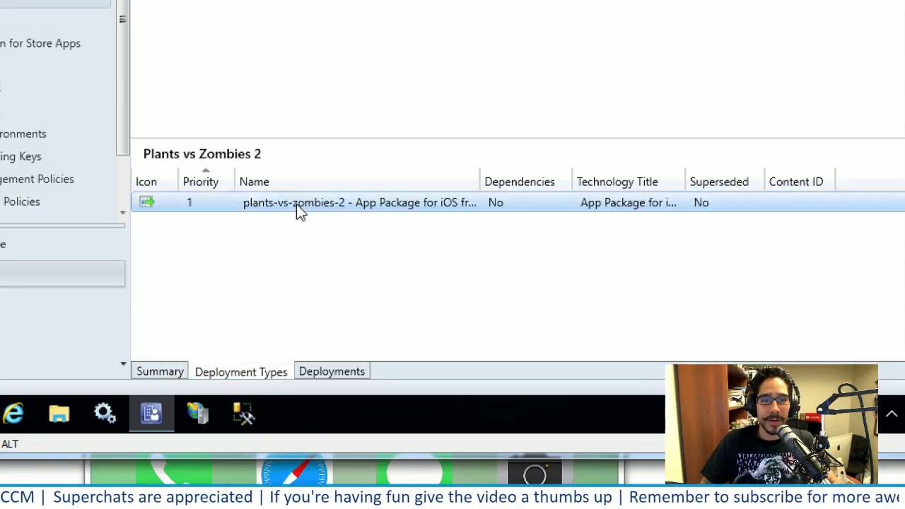
pyautogui.rightClick(301, 204)
pyautogui.click(365, 189)
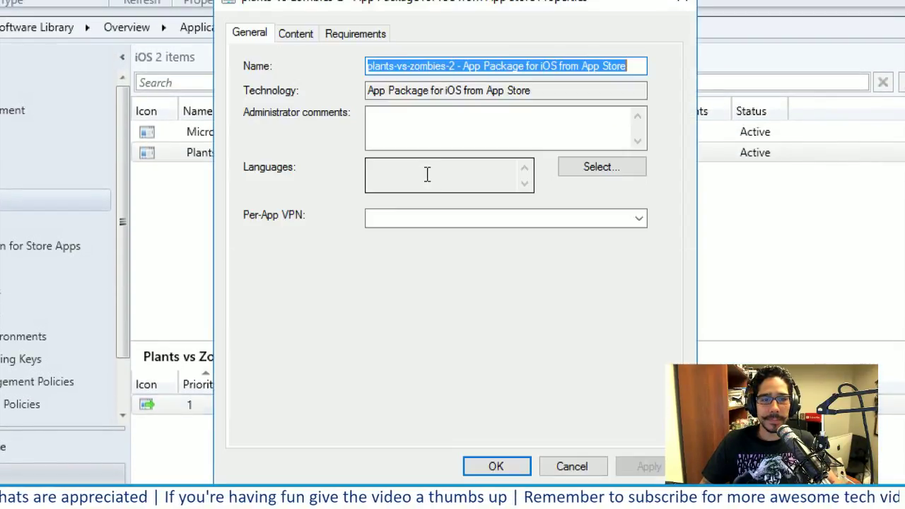
pyautogui.click(340, 70)
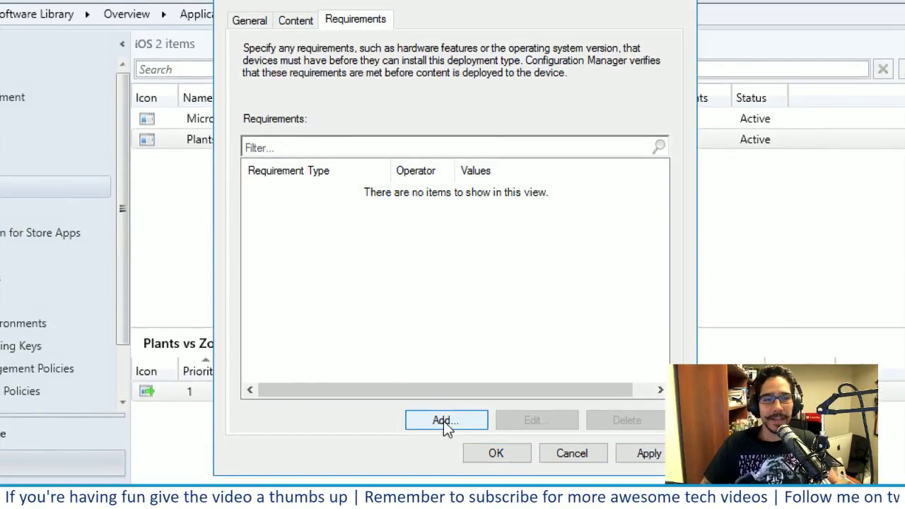
# Step: Add a device requirement to the deployment type with the condition Ownership equal to Company
pyautogui.click(443, 421)
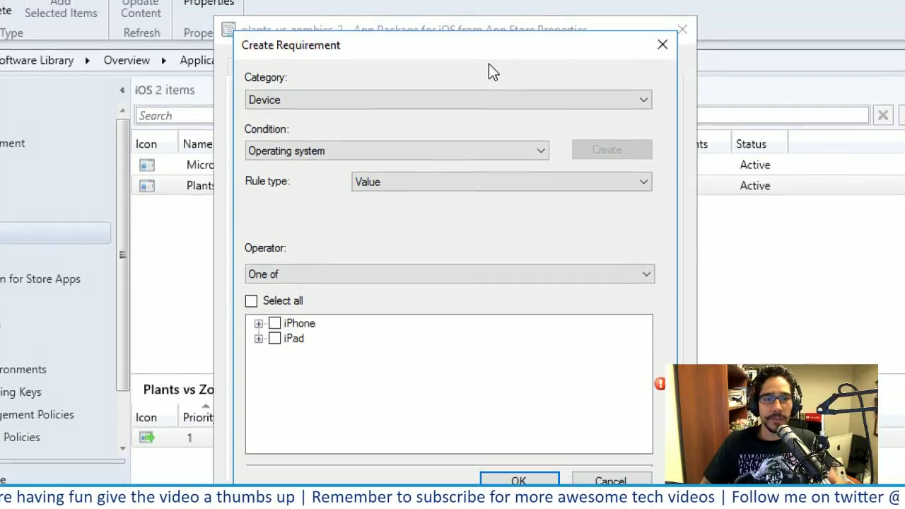
pyautogui.click(396, 151)
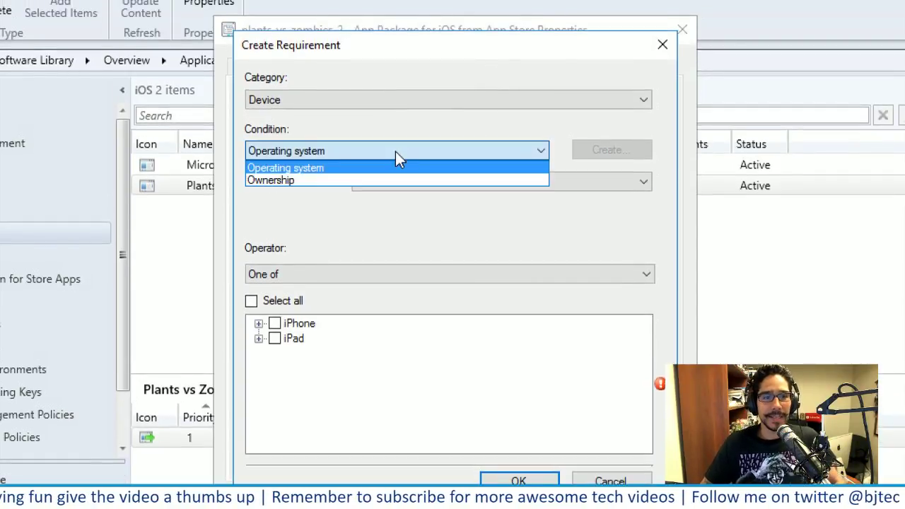
pyautogui.click(366, 185)
pyautogui.click(320, 331)
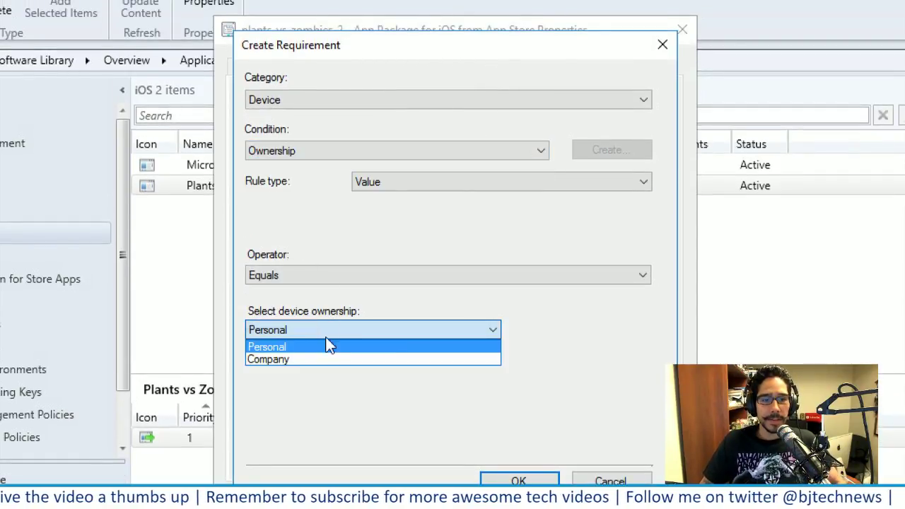
pyautogui.click(321, 358)
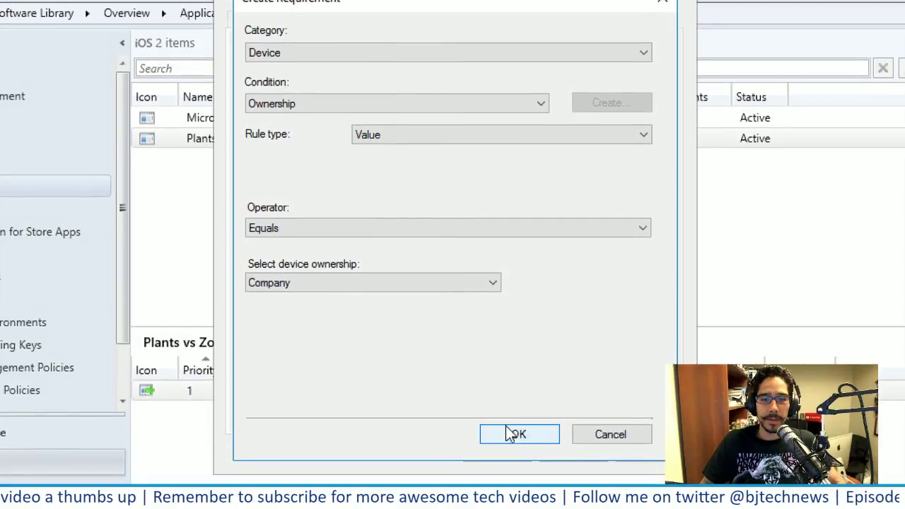
pyautogui.click(505, 433)
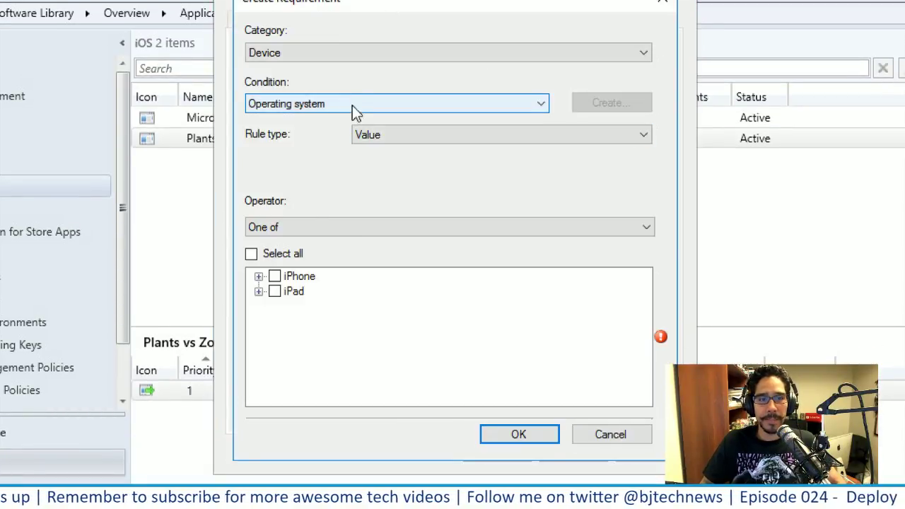
# Step: Add an operating system requirement for all iOS 7, 8 and 9 iPhone or iPod touch devices, and save the deployment type's properties
pyautogui.click(259, 276)
pyautogui.click(292, 291)
pyautogui.click(292, 306)
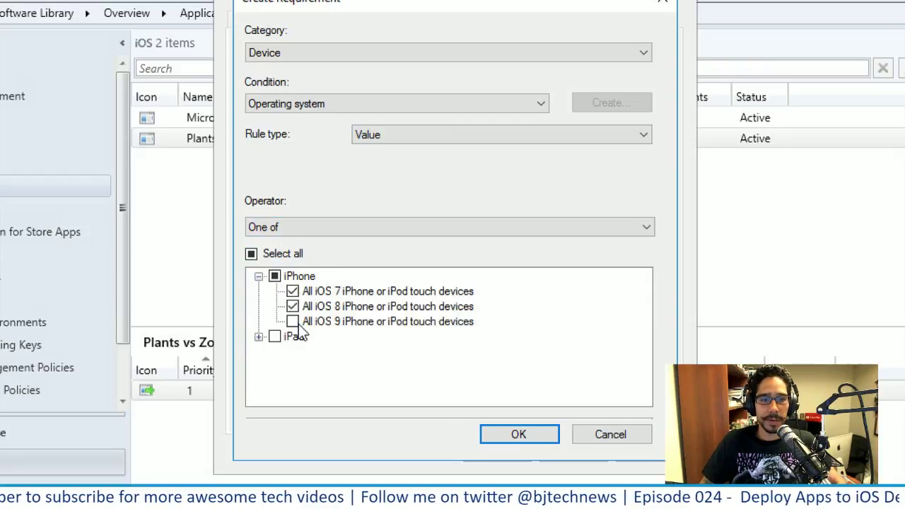
pyautogui.click(292, 321)
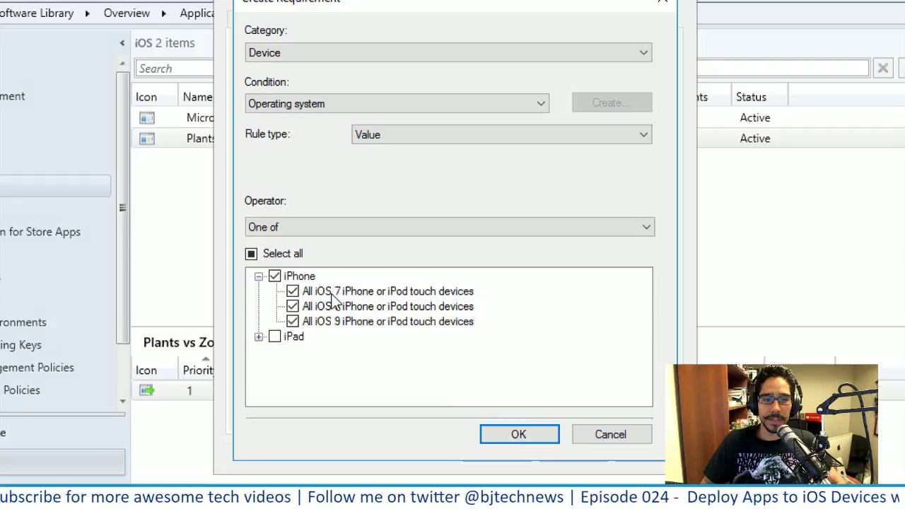
pyautogui.click(498, 435)
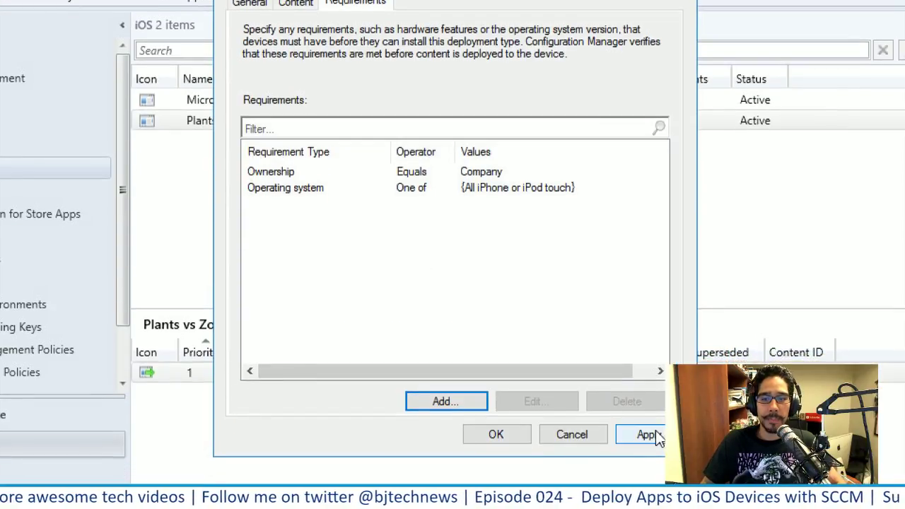
pyautogui.click(649, 451)
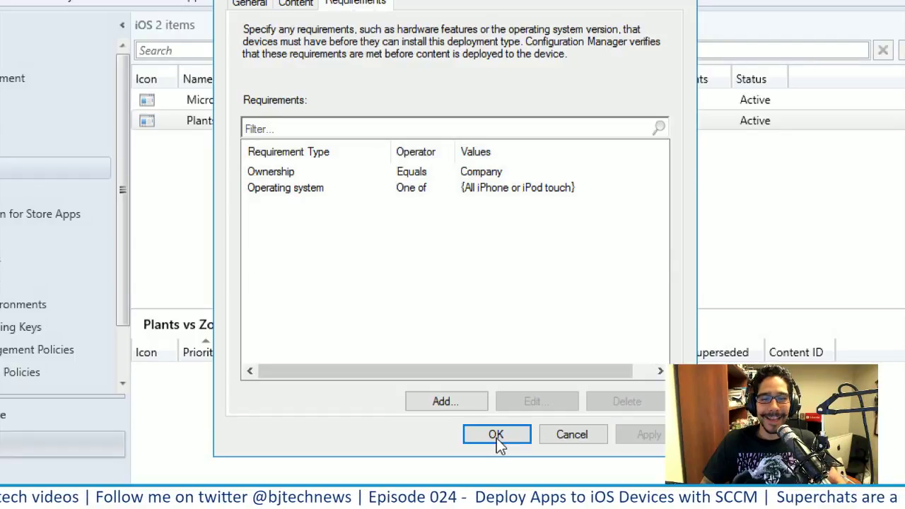
pyautogui.click(497, 435)
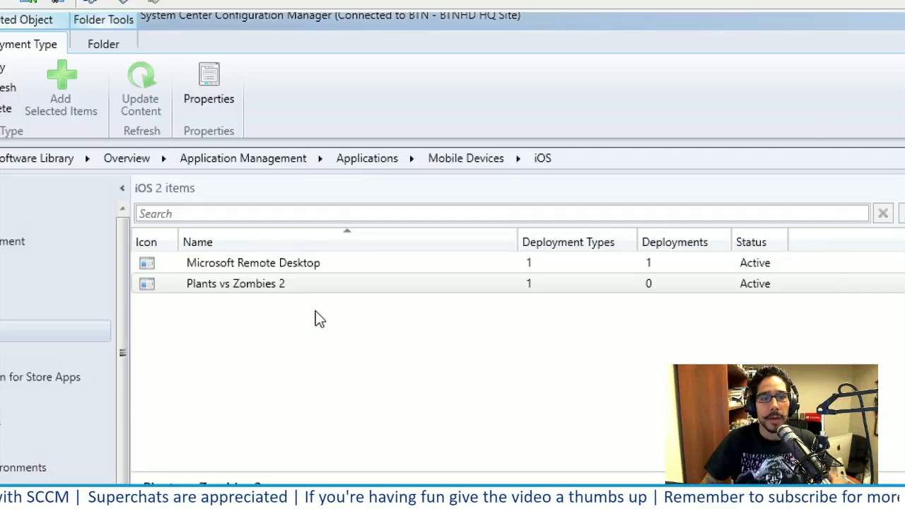
# Step: Start a deployment of Plants vs Zombies 2 and choose Microsoft Intune Users as its collection
pyautogui.click(302, 285)
pyautogui.rightClick(302, 280)
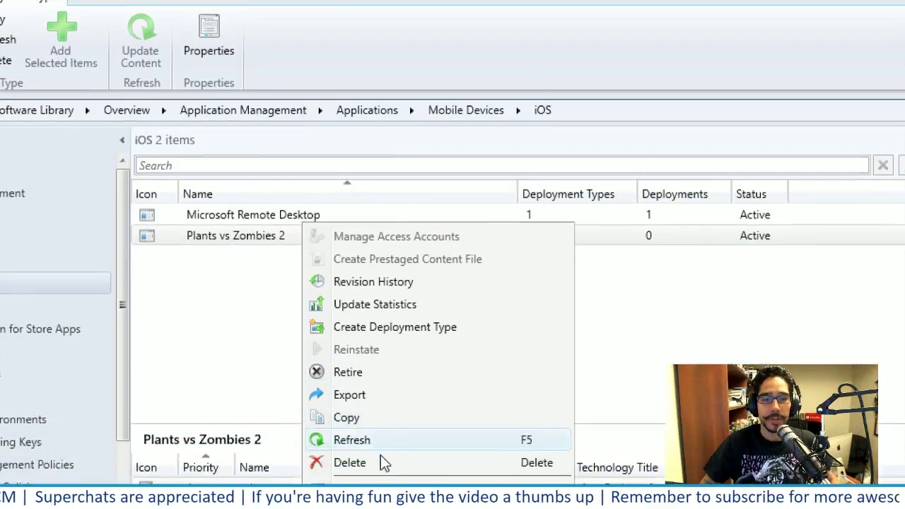
pyautogui.click(369, 438)
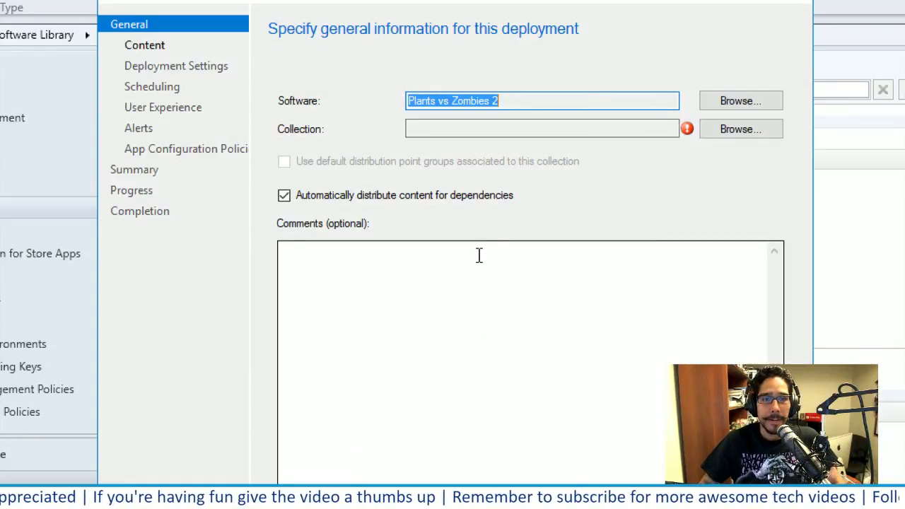
pyautogui.click(742, 131)
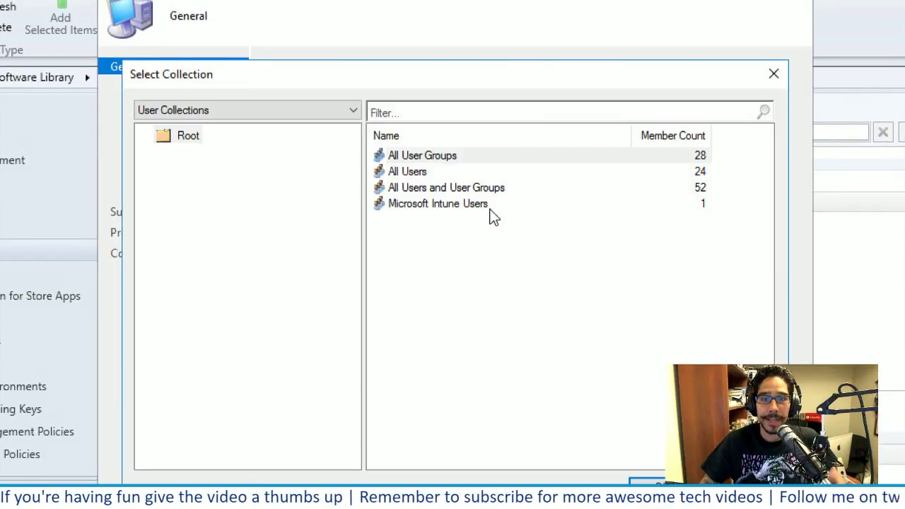
pyautogui.click(482, 205)
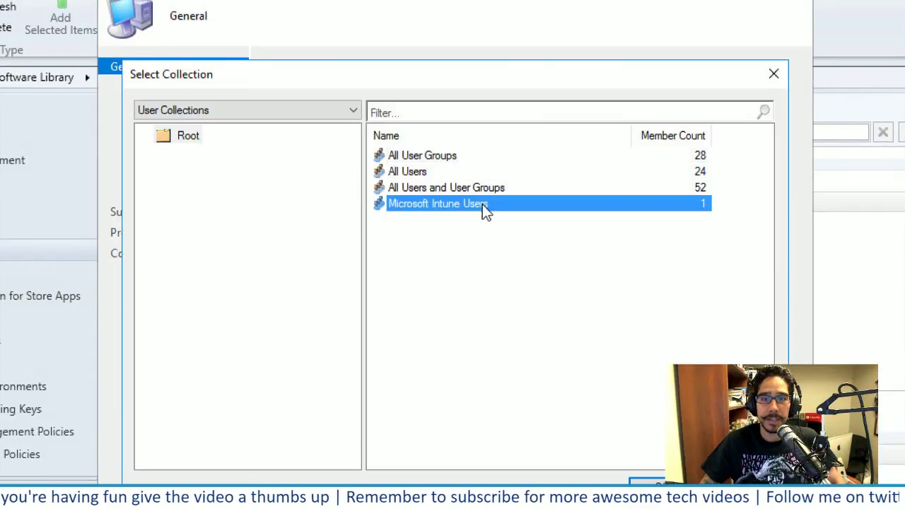
pyautogui.click(661, 367)
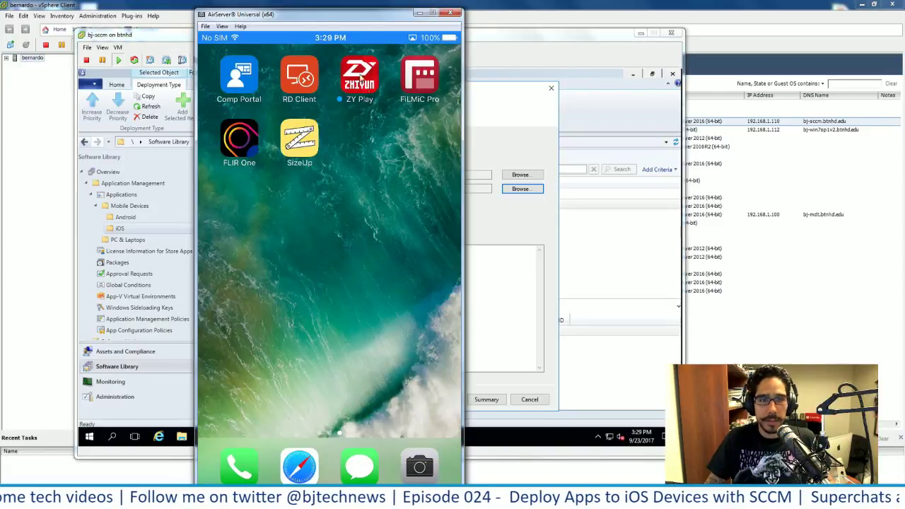
# Step: Move the AirServer phone window aside, and return to the Deploy Software Wizard to continue to the content destination
pyautogui.moveTo(353, 17); pyautogui.dragTo(205, 15)
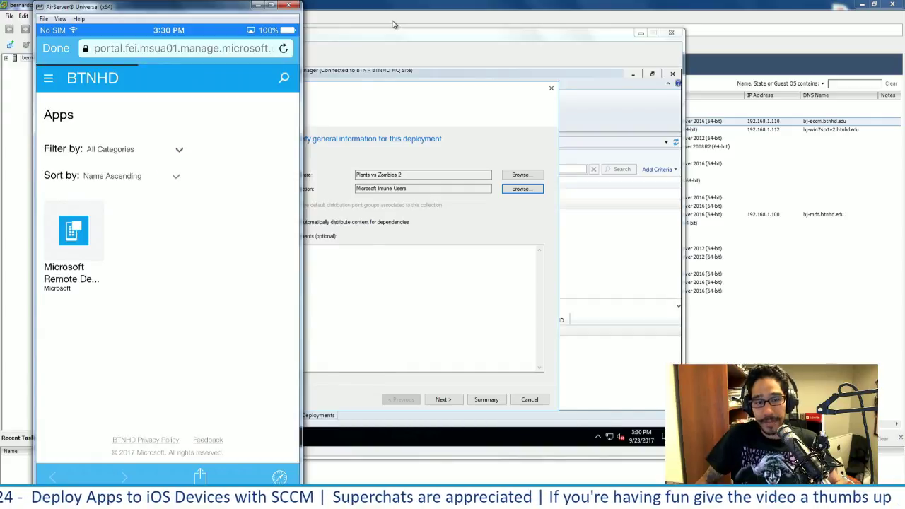
pyautogui.click(418, 32)
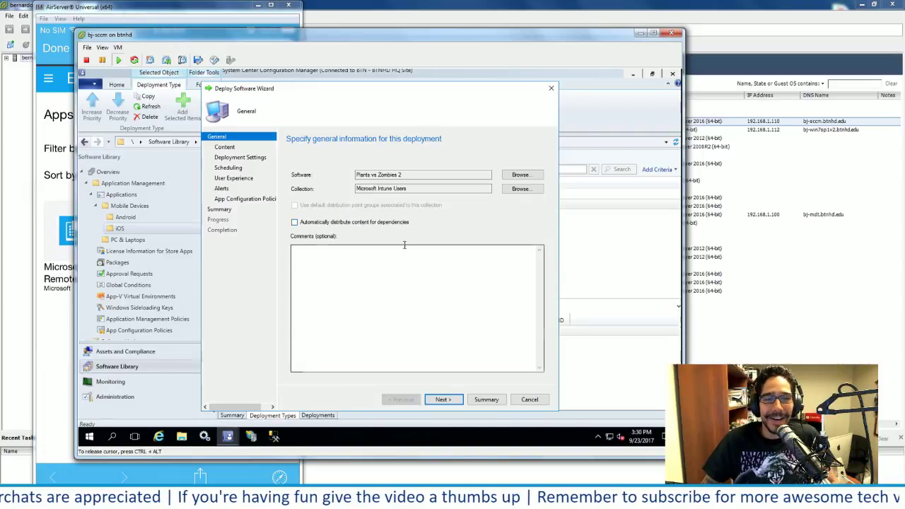
pyautogui.click(444, 401)
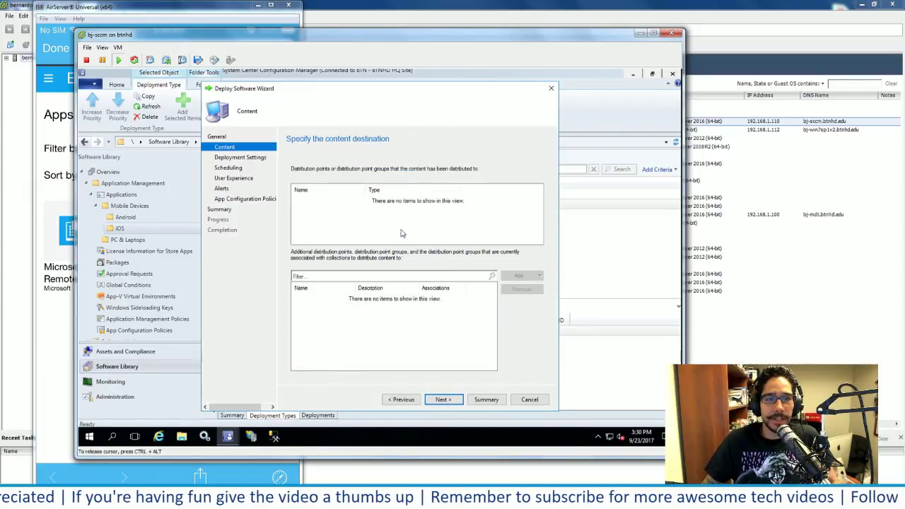
# Step: Set the deployment's action to Install and its purpose to Available, and continue to the schedule
pyautogui.click(442, 399)
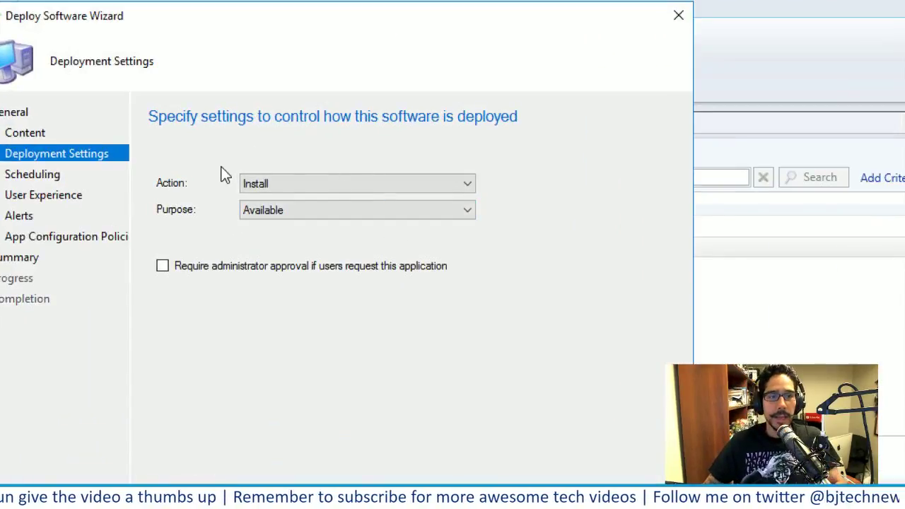
pyautogui.click(354, 174)
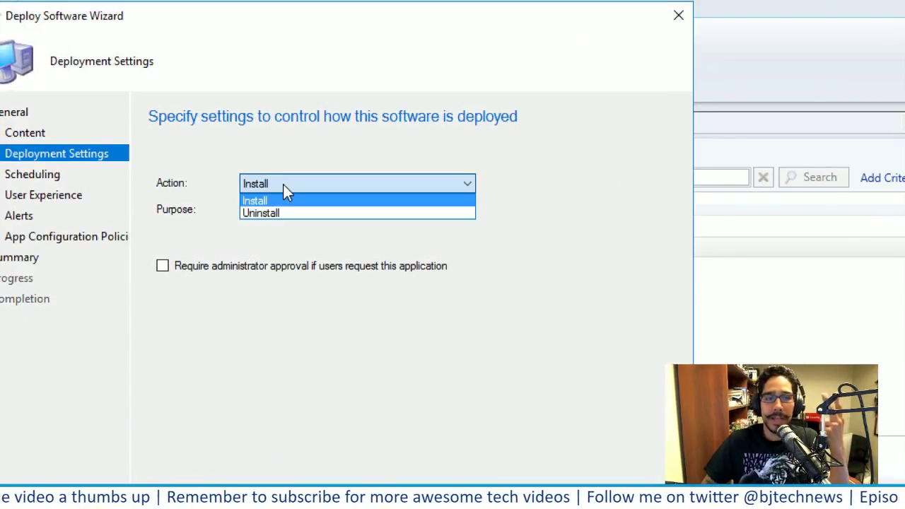
pyautogui.click(272, 243)
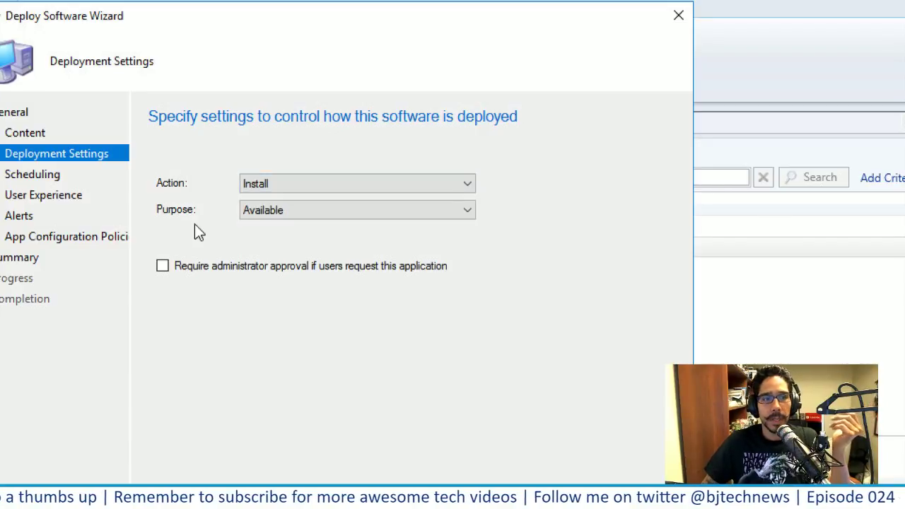
pyautogui.click(273, 213)
pyautogui.click(275, 229)
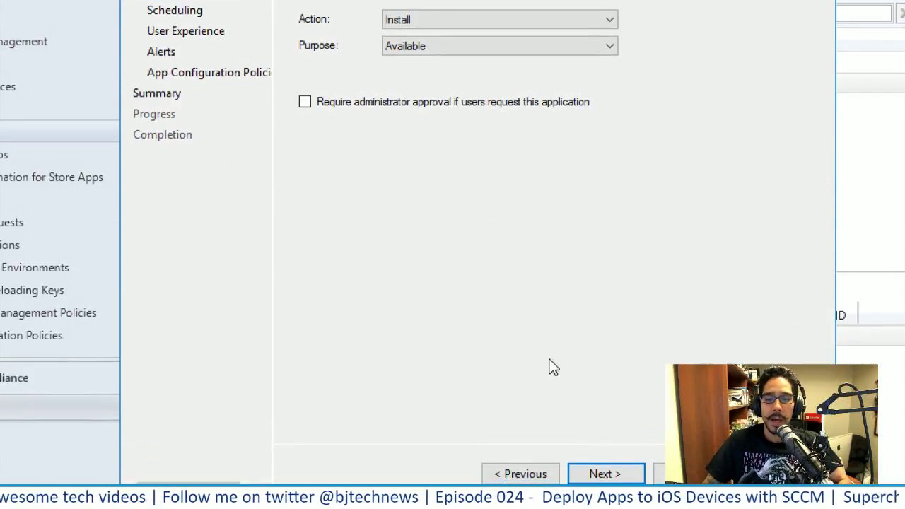
pyautogui.click(601, 453)
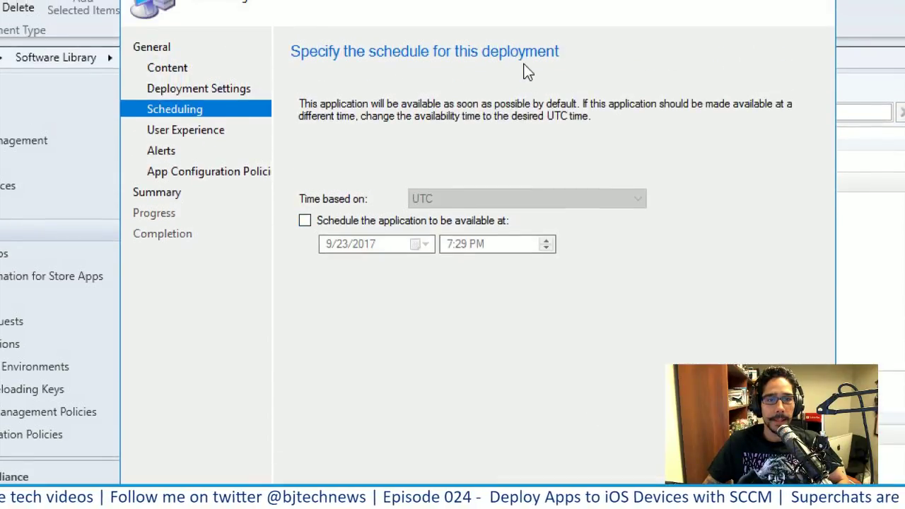
# Step: Accept the default schedule, set user notifications to Display in Software Center and show all notifications, and keep the default alerts
pyautogui.click(604, 384)
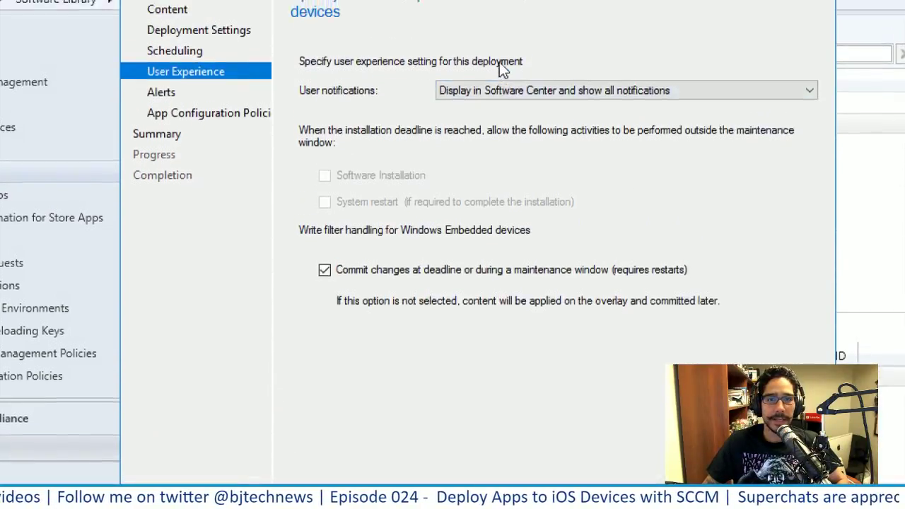
pyautogui.click(556, 128)
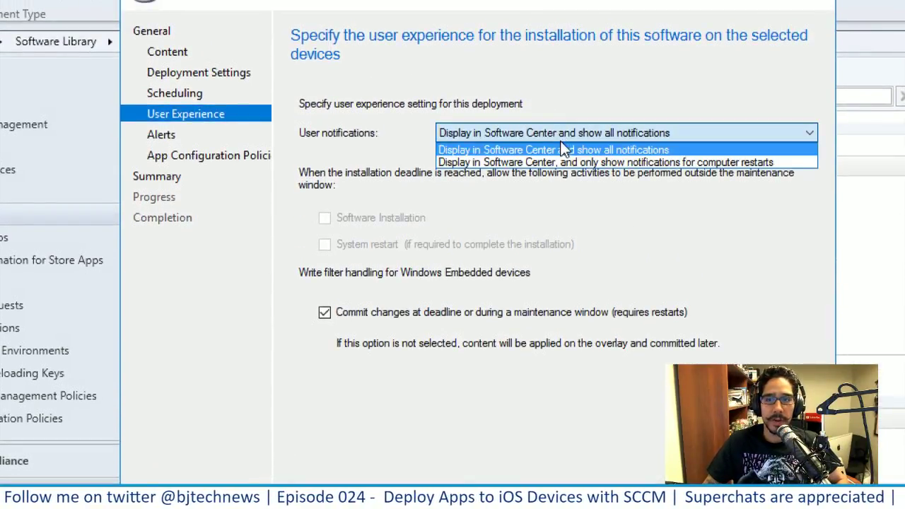
pyautogui.click(584, 147)
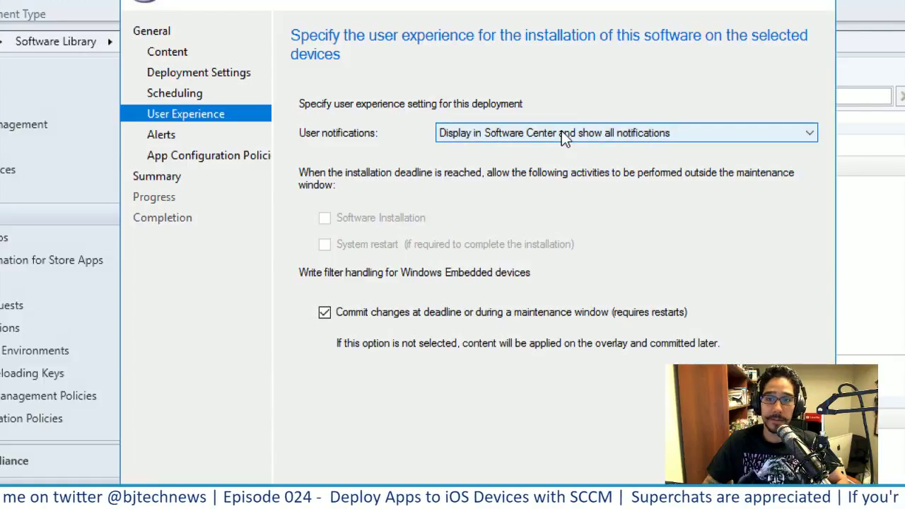
pyautogui.click(561, 131)
pyautogui.click(570, 146)
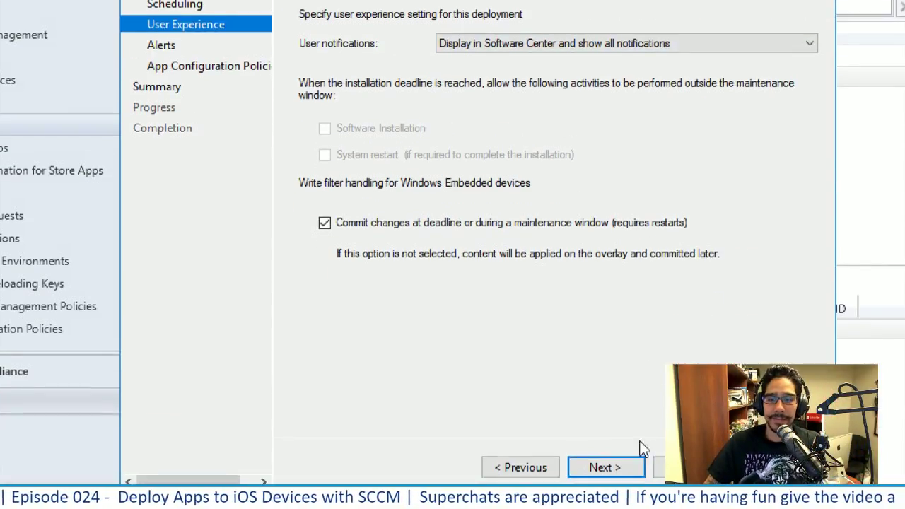
pyautogui.click(602, 441)
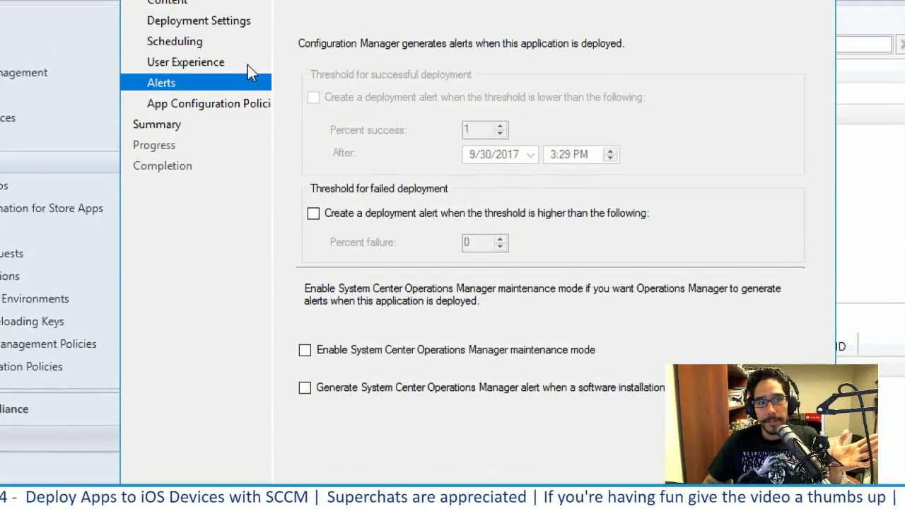
pyautogui.click(604, 501)
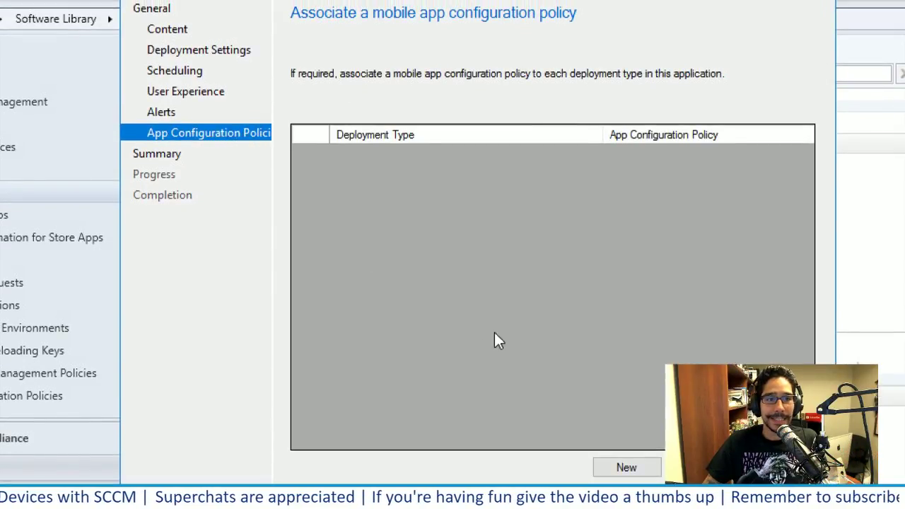
pyautogui.click(619, 467)
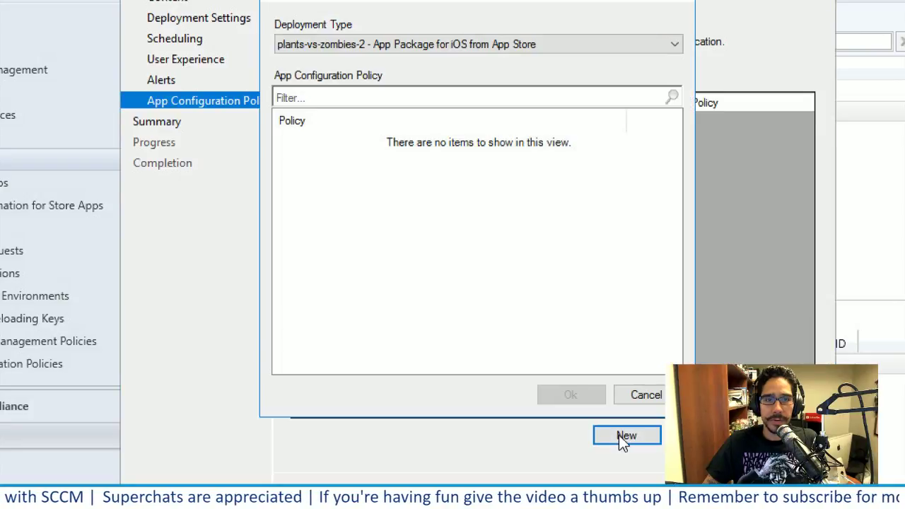
pyautogui.click(500, 44)
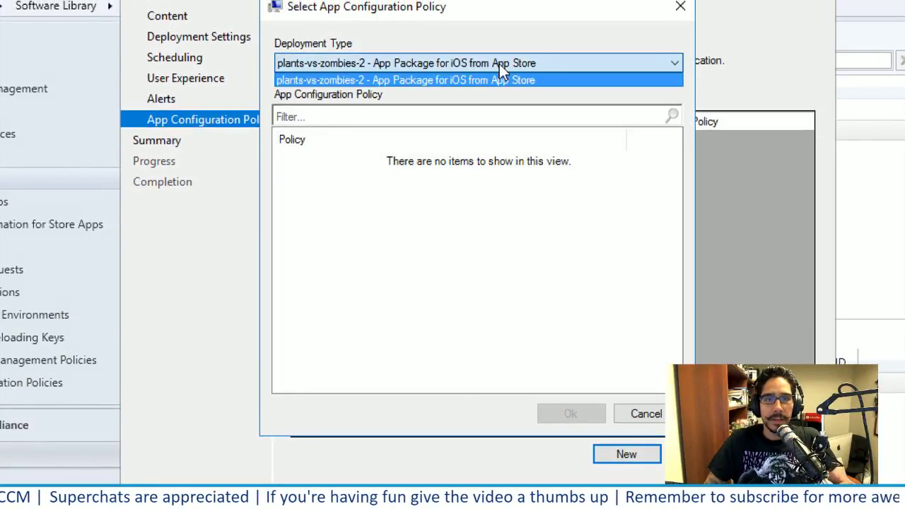
pyautogui.click(541, 80)
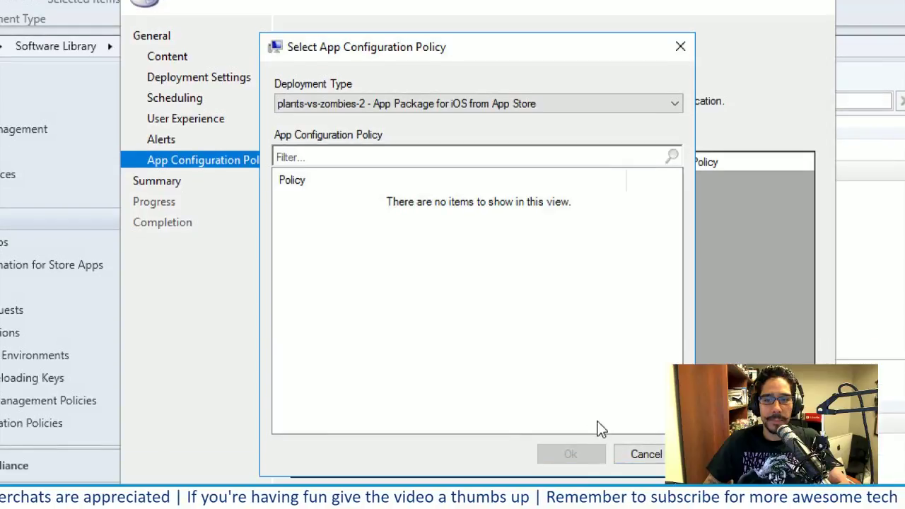
pyautogui.click(644, 453)
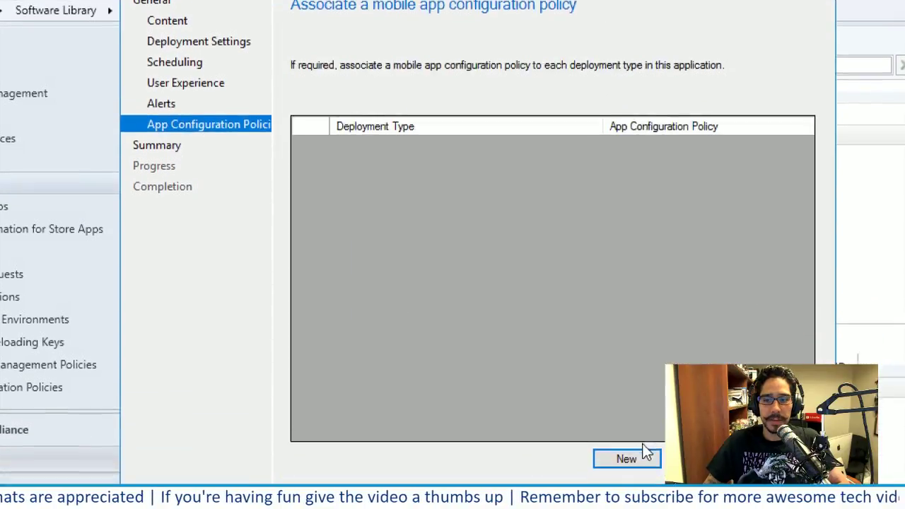
# Step: Skip the app configuration policy, apply the summarized deployment settings for Plants vs Zombies 2, and close the wizard
pyautogui.click(605, 446)
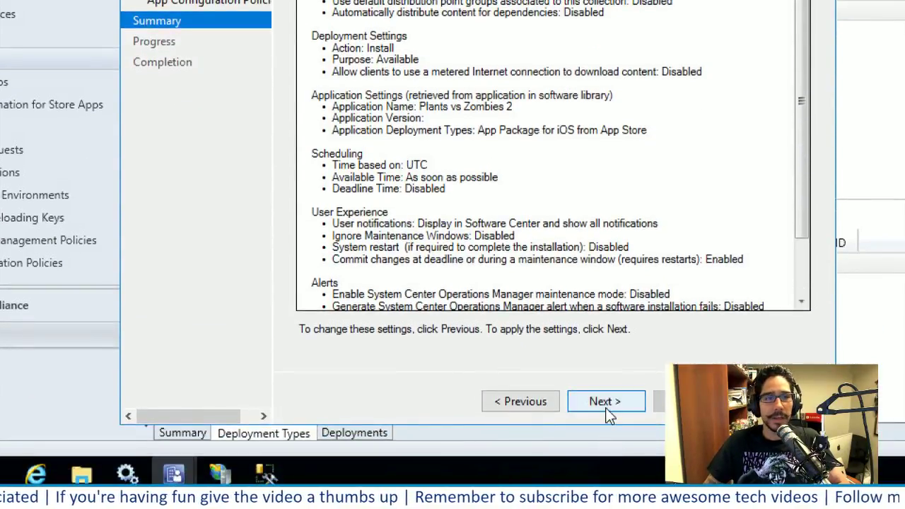
pyautogui.click(607, 411)
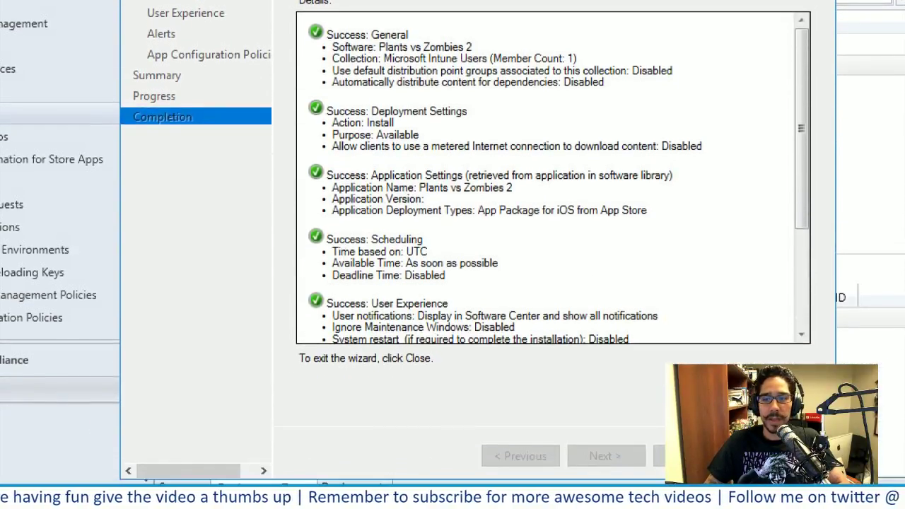
pyautogui.click(778, 456)
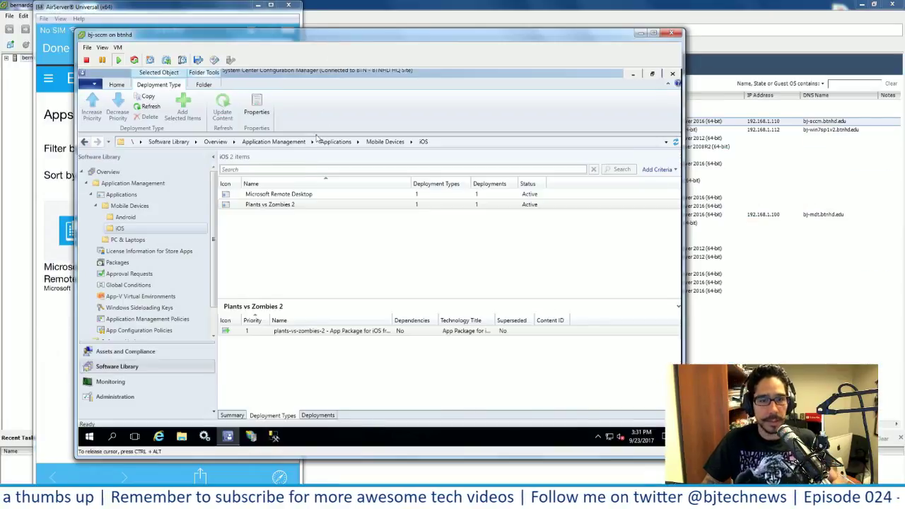
# Step: Review Microsoft Remote Desktop's properties, from general information and catalog through distribution settings, deployment types, content locations and supersedence
pyautogui.click(322, 382)
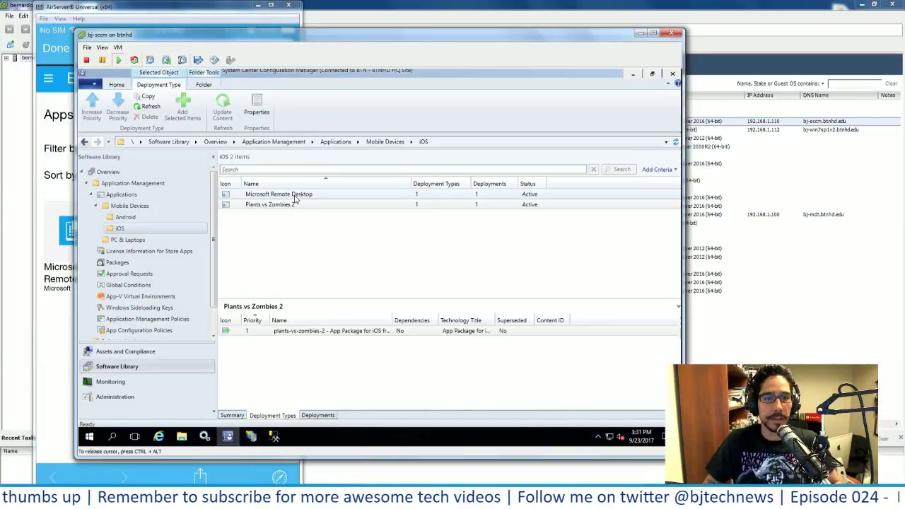
pyautogui.rightClick(296, 198)
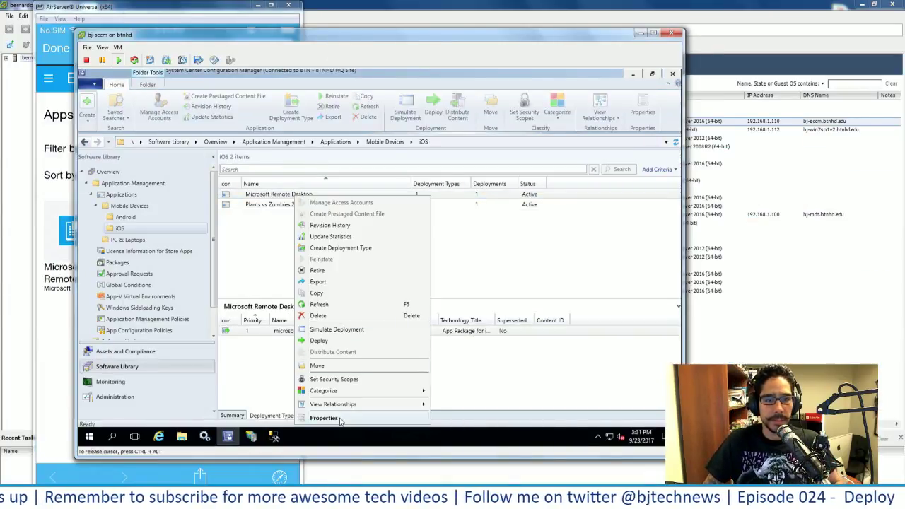
pyautogui.click(277, 249)
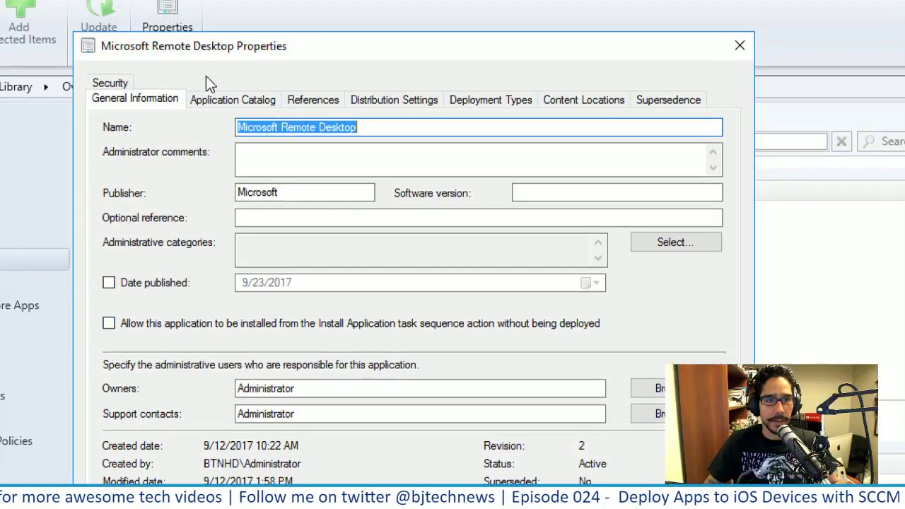
pyautogui.click(220, 102)
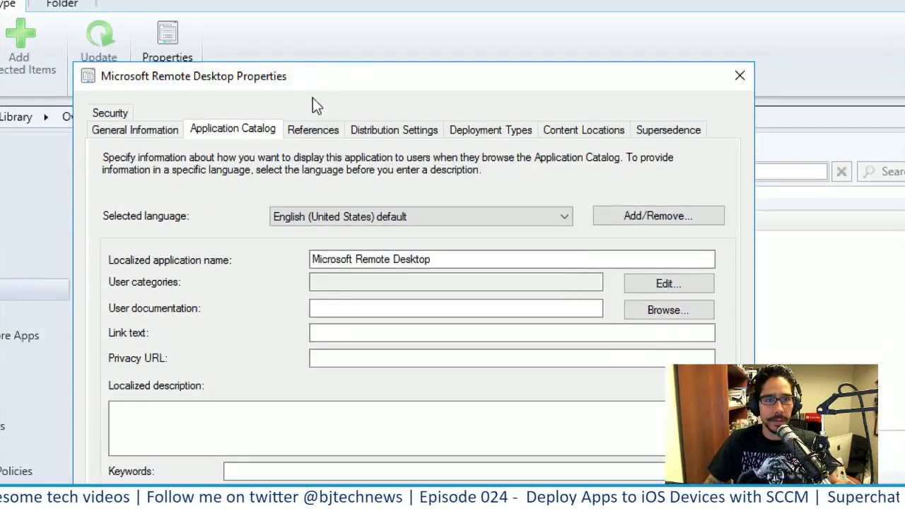
pyautogui.click(318, 132)
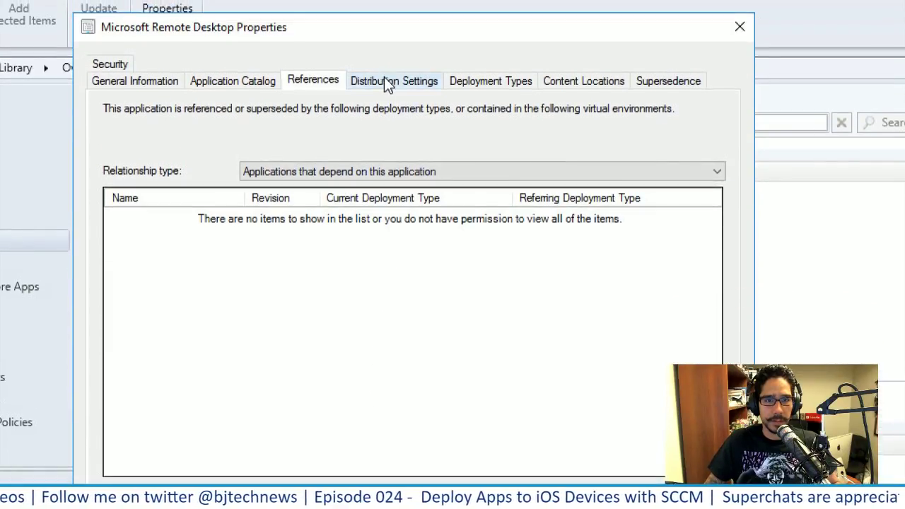
pyautogui.click(386, 44)
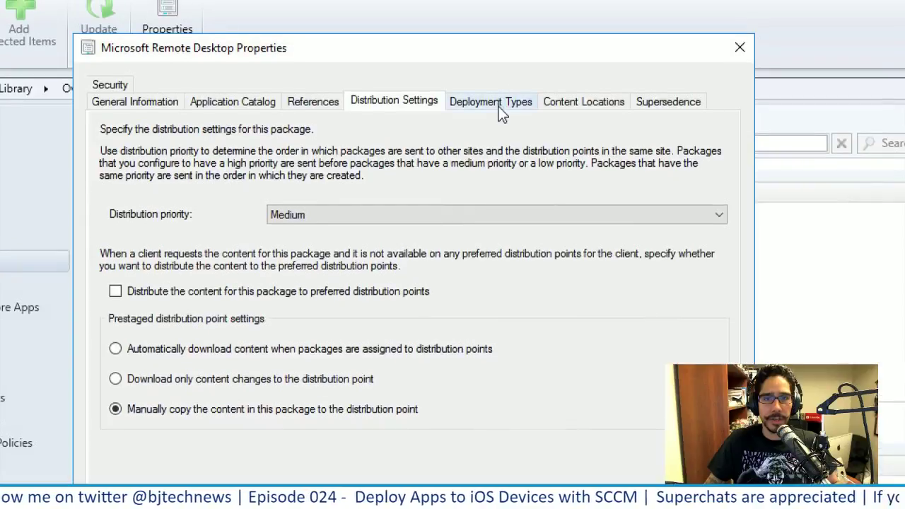
pyautogui.click(500, 109)
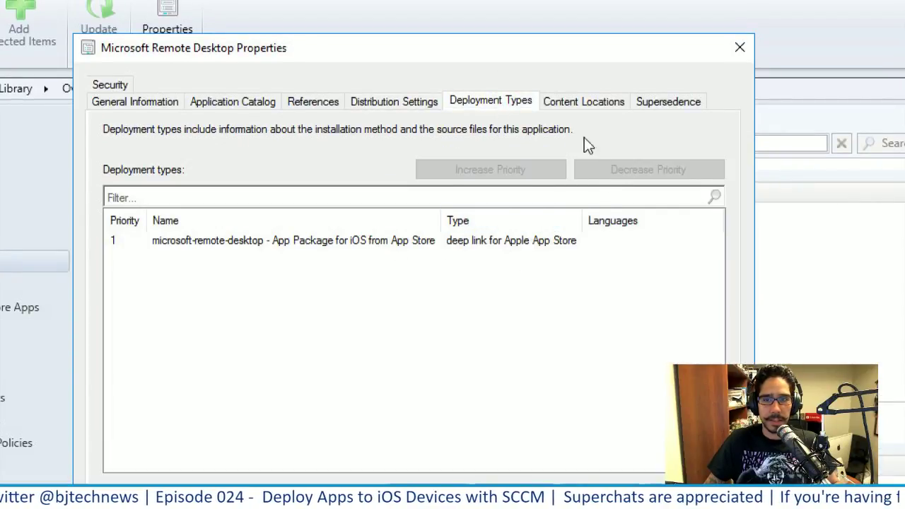
pyautogui.click(571, 100)
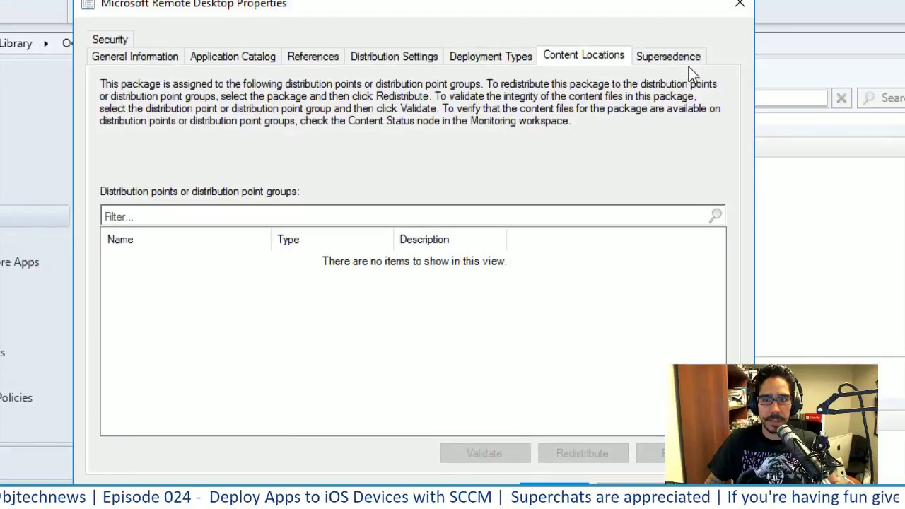
pyautogui.click(687, 102)
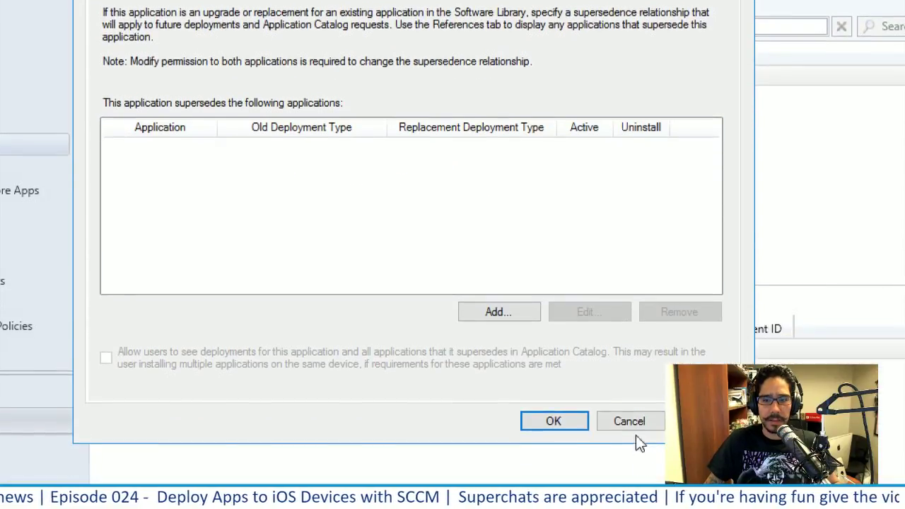
pyautogui.click(629, 421)
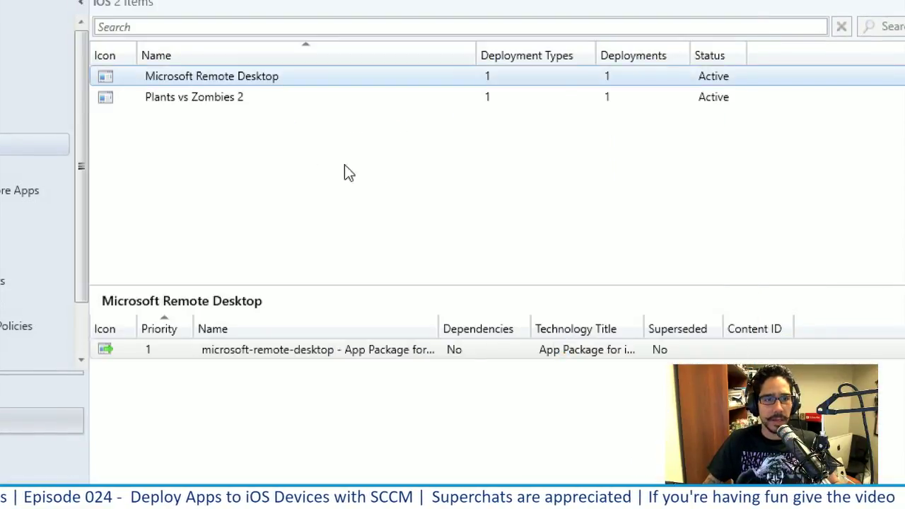
# Step: Review Plants vs Zombies 2's properties, from general information, security and catalog through references, distribution settings, deployment types, content locations and supersedence
pyautogui.rightClick(161, 93)
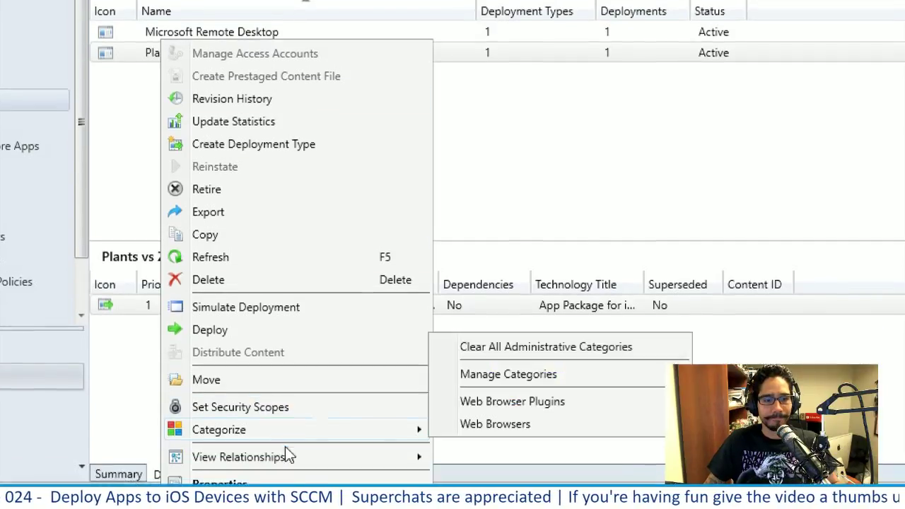
pyautogui.click(276, 447)
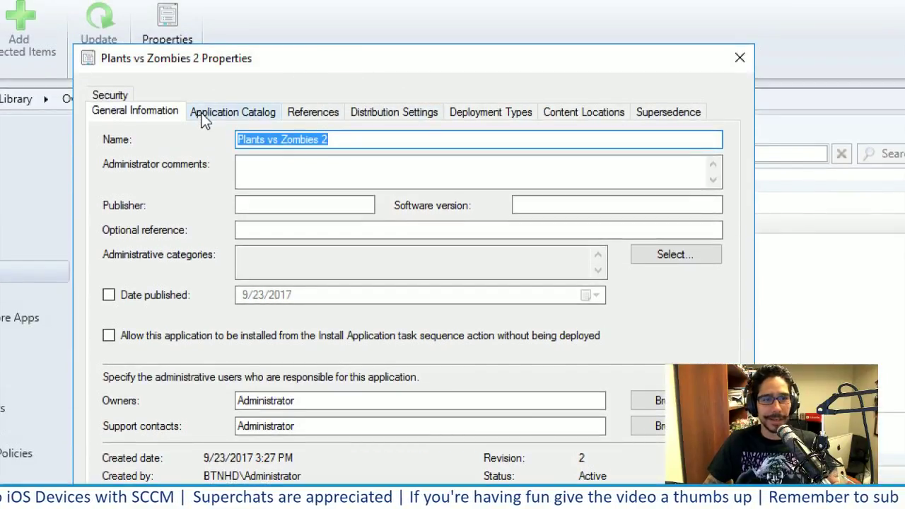
pyautogui.click(206, 74)
pyautogui.click(109, 96)
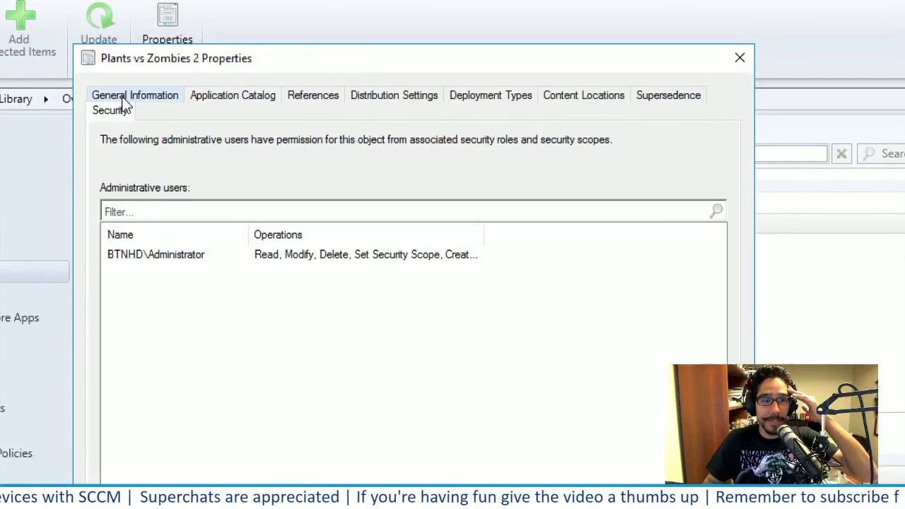
pyautogui.click(227, 99)
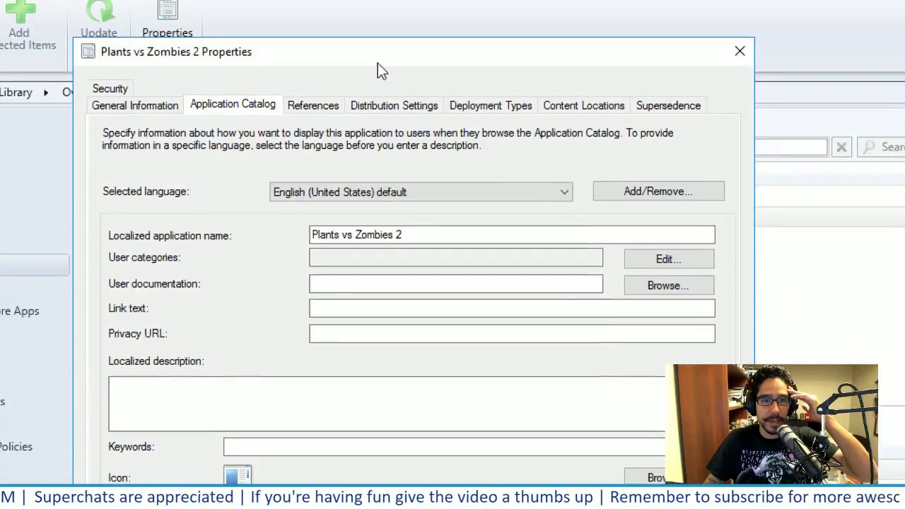
pyautogui.click(314, 107)
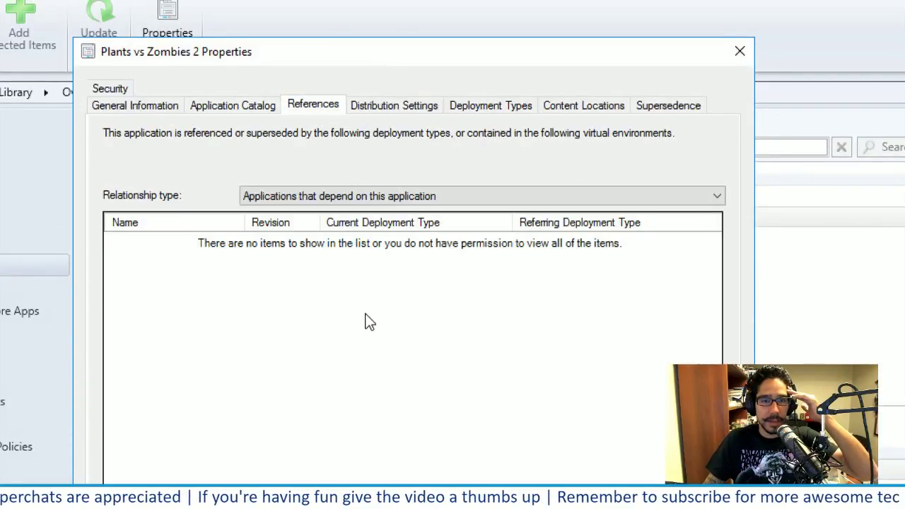
pyautogui.click(377, 106)
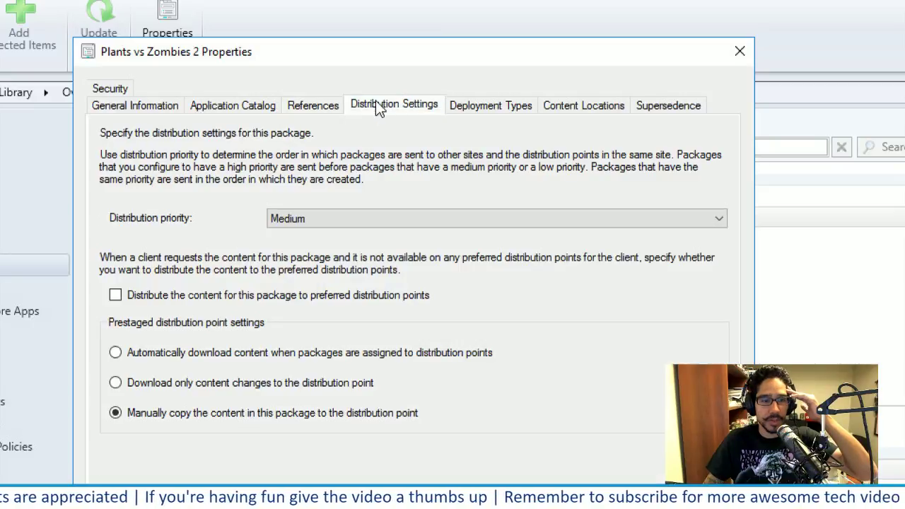
pyautogui.click(513, 110)
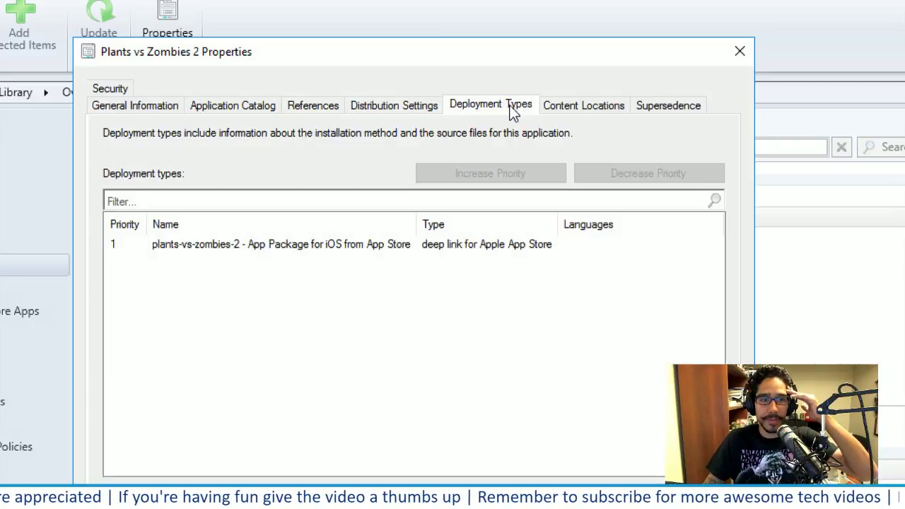
pyautogui.click(587, 110)
pyautogui.click(651, 106)
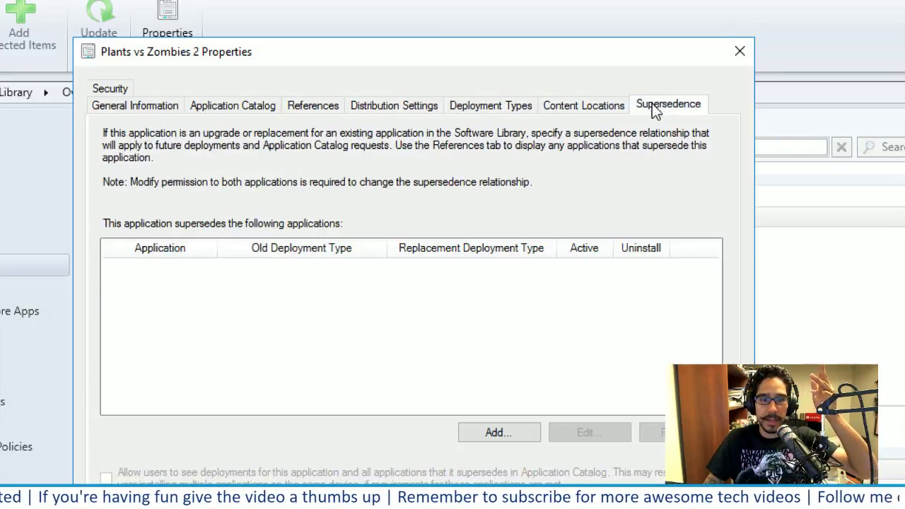
pyautogui.click(568, 400)
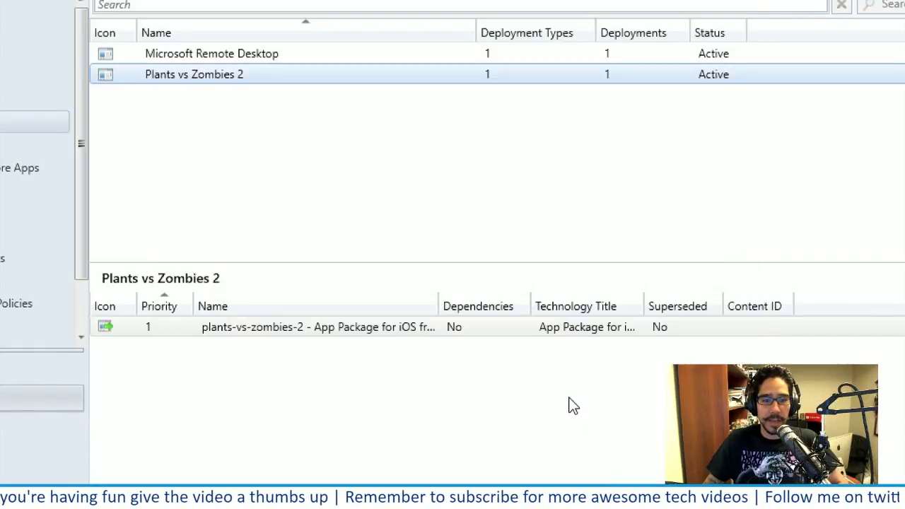
# Step: Check the deployments of Plants vs Zombies 2 and Microsoft Remote Desktop, and return to the deployment types
pyautogui.click(283, 485)
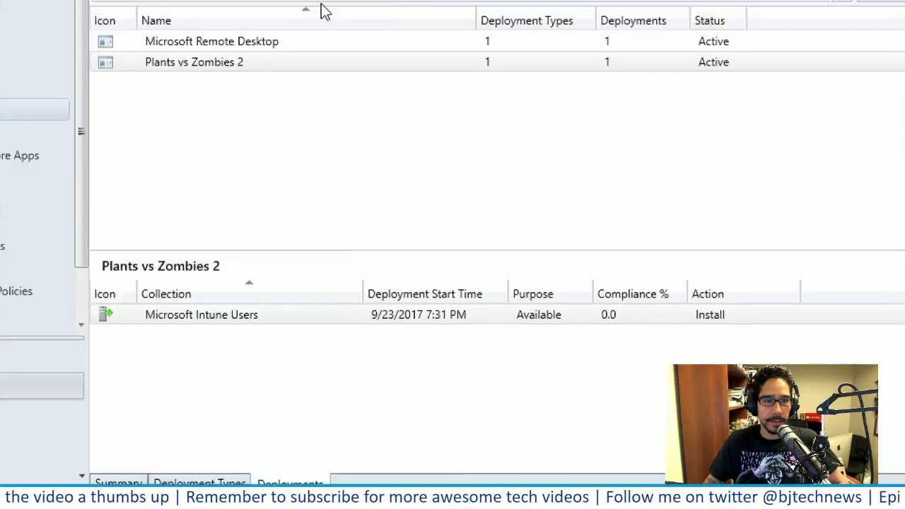
pyautogui.click(297, 120)
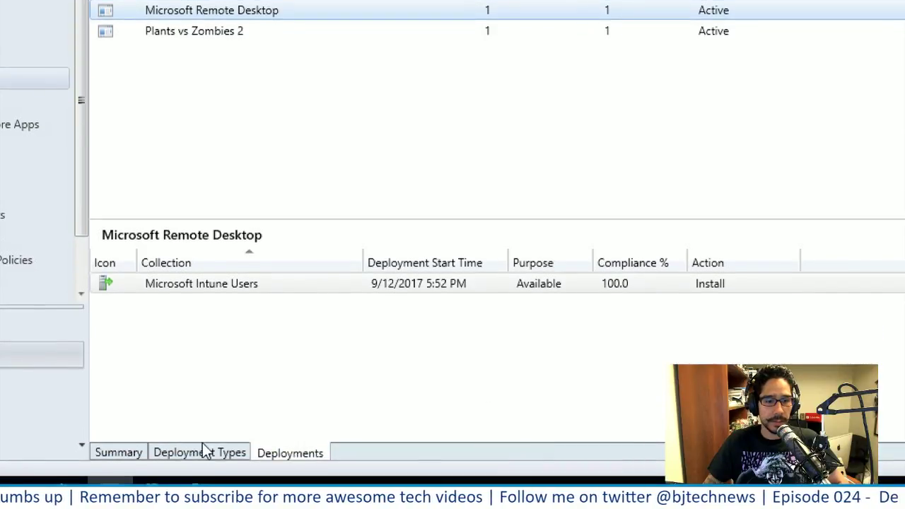
pyautogui.click(164, 447)
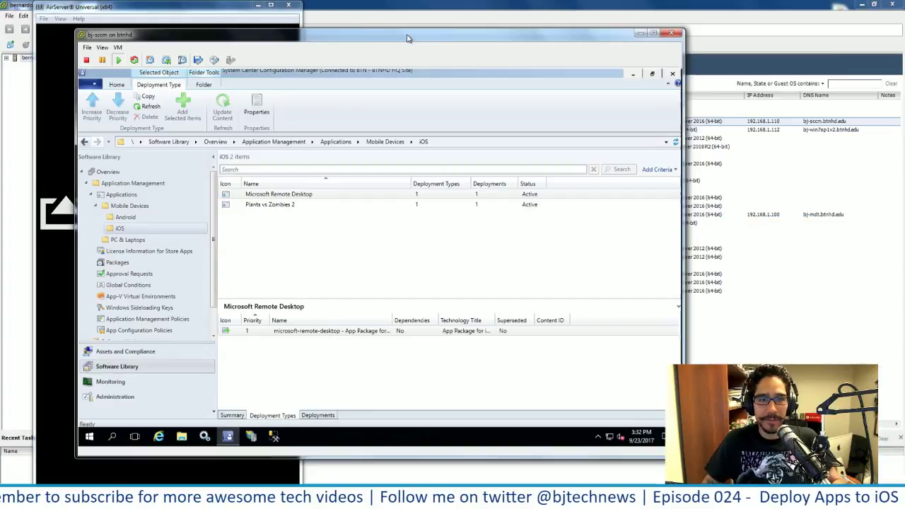
# Step: Switch to AirServer to check the apps offered in the BTNHD portal, and return to the iOS application list in Configuration Manager
pyautogui.click(228, 8)
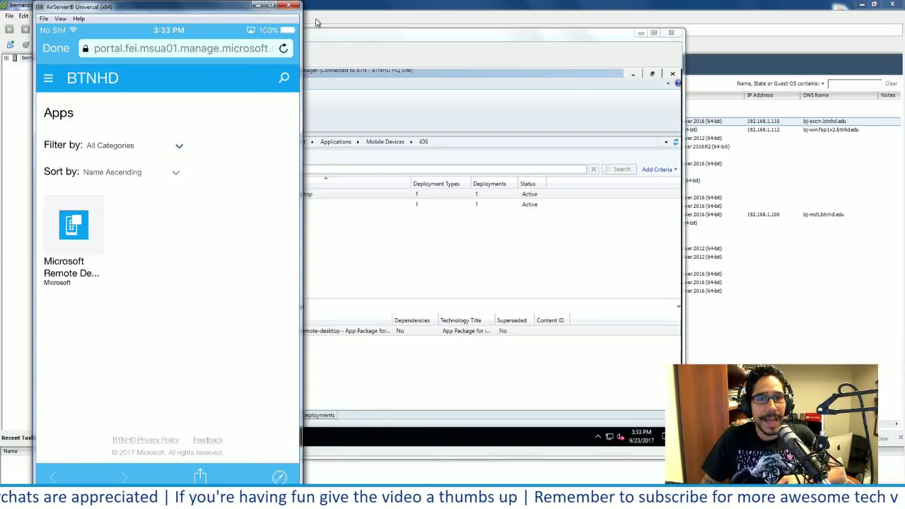
pyautogui.click(332, 40)
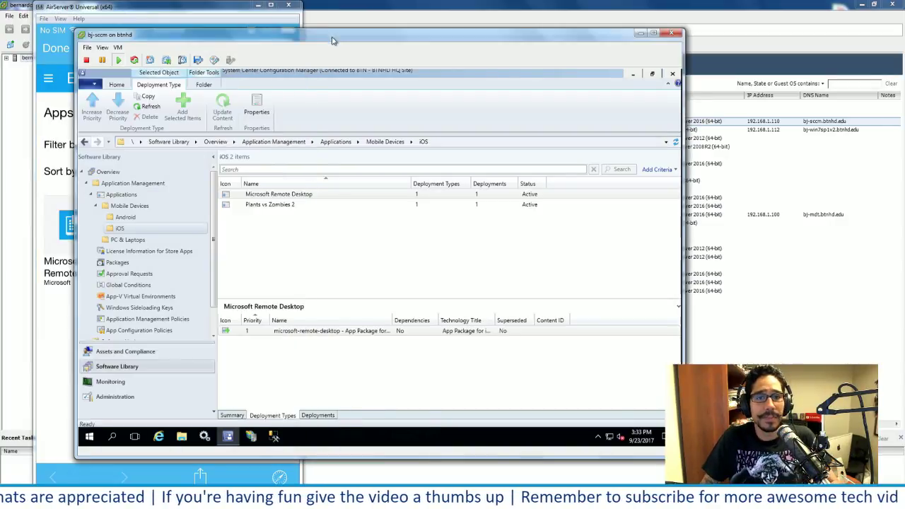
pyautogui.click(278, 205)
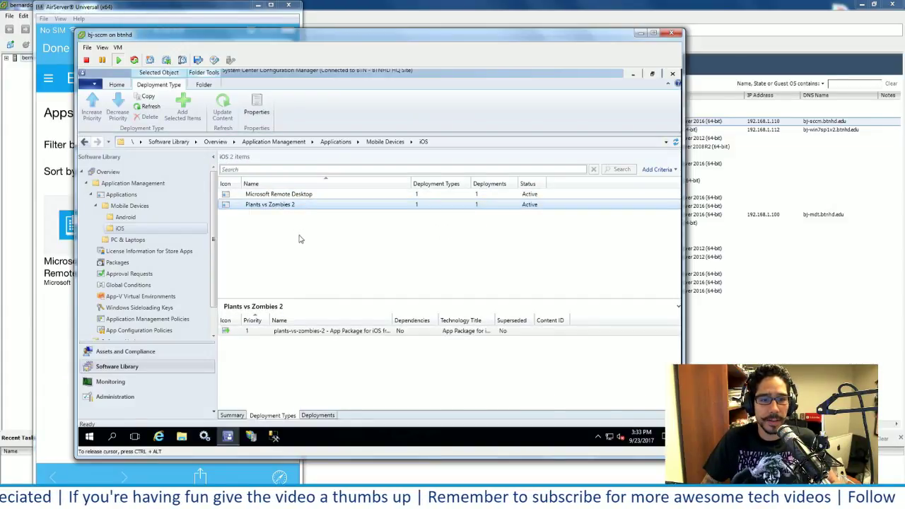
pyautogui.click(279, 194)
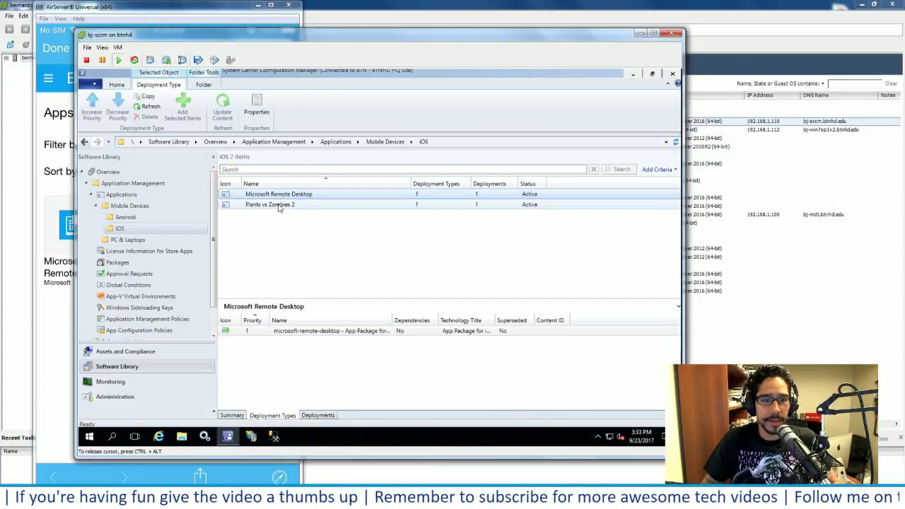
# Step: Start another deployment of Plants vs Zombies 2 and choose the Microsoft Intune Users collection
pyautogui.rightClick(280, 205)
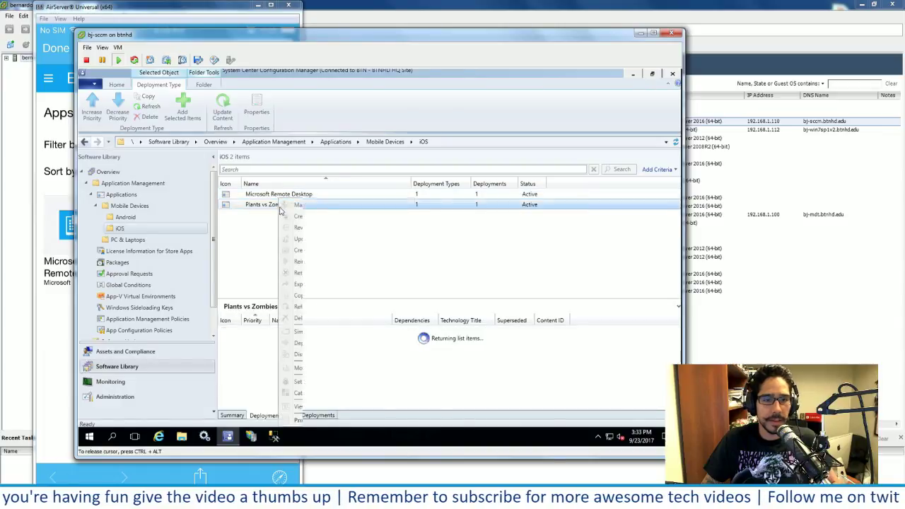
pyautogui.click(315, 344)
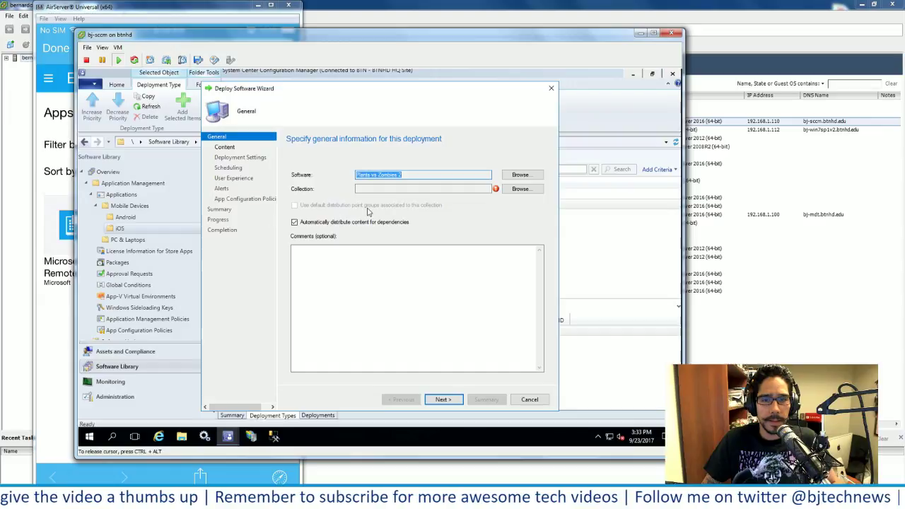
pyautogui.click(520, 189)
pyautogui.click(392, 205)
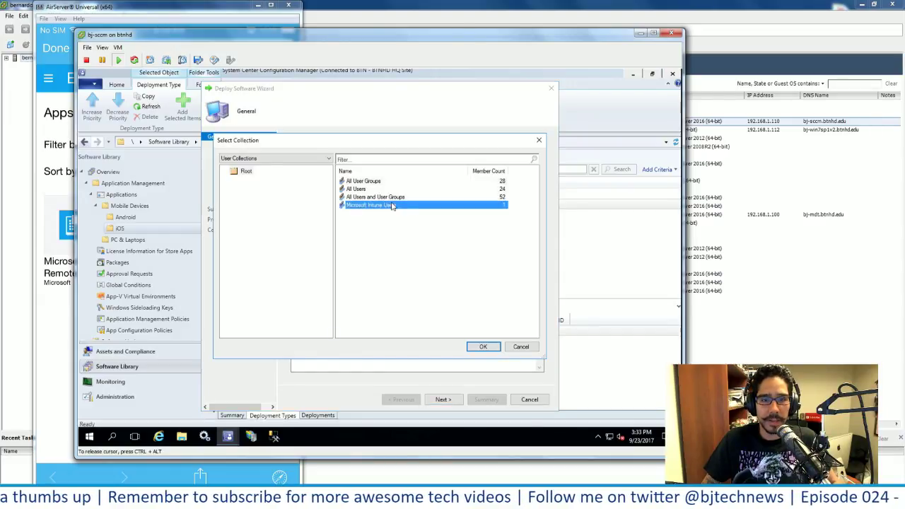
pyautogui.moveTo(398, 144)
pyautogui.mouseDown()
pyautogui.moveTo(474, 127)
pyautogui.moveTo(526, 210)
pyautogui.moveTo(438, 223)
pyautogui.moveTo(402, 261)
pyautogui.moveTo(392, 137)
pyautogui.mouseUp()
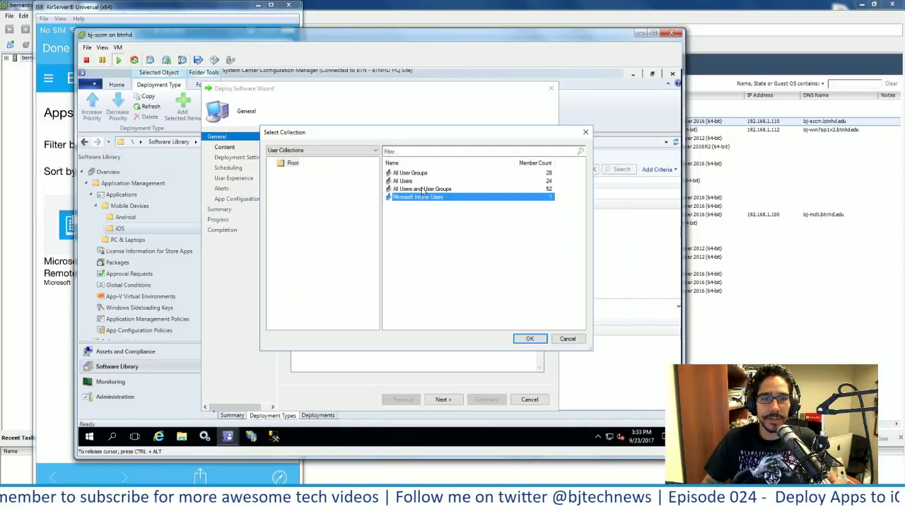
pyautogui.click(529, 340)
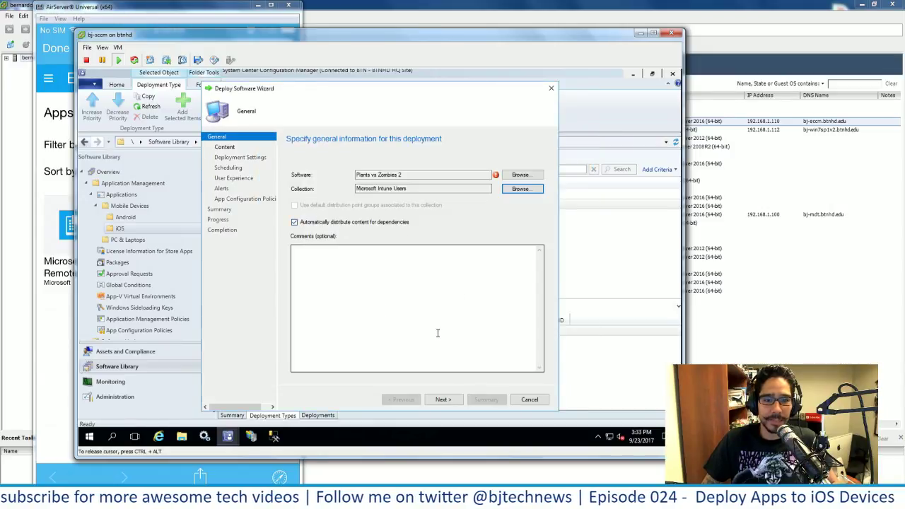
# Step: Try to continue the repeated Plants vs Zombies 2 deployment past its general information, and cancel the wizard
pyautogui.click(444, 399)
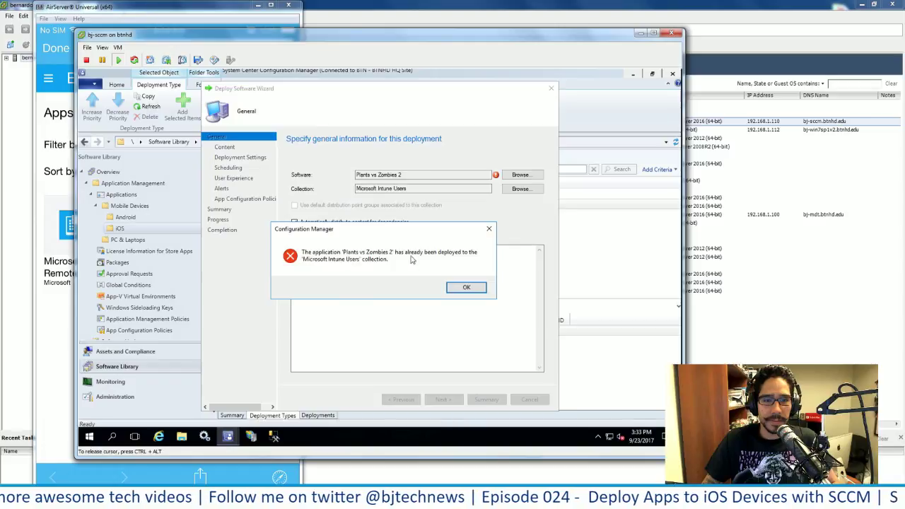
pyautogui.click(466, 288)
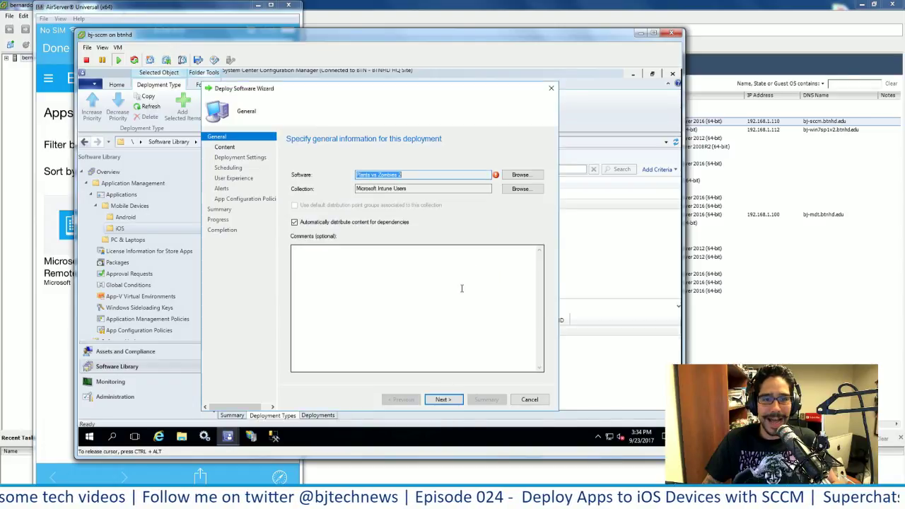
pyautogui.click(443, 400)
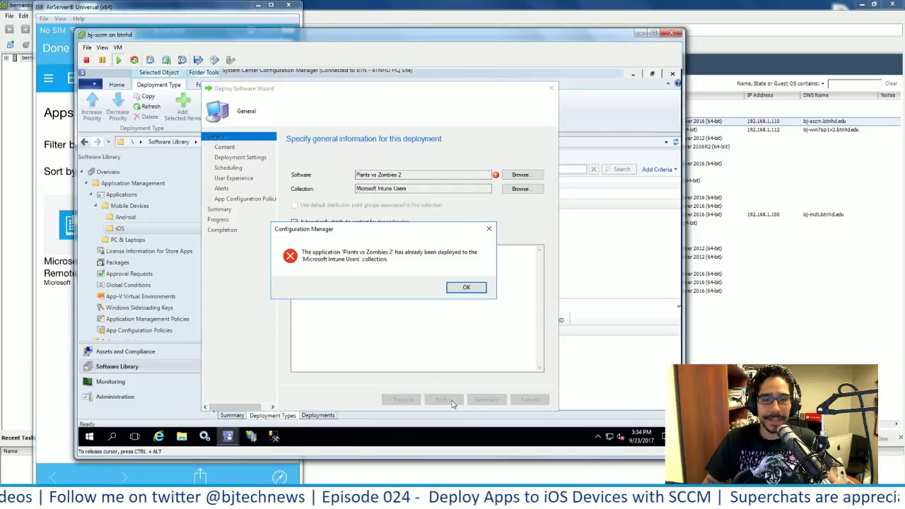
pyautogui.click(469, 289)
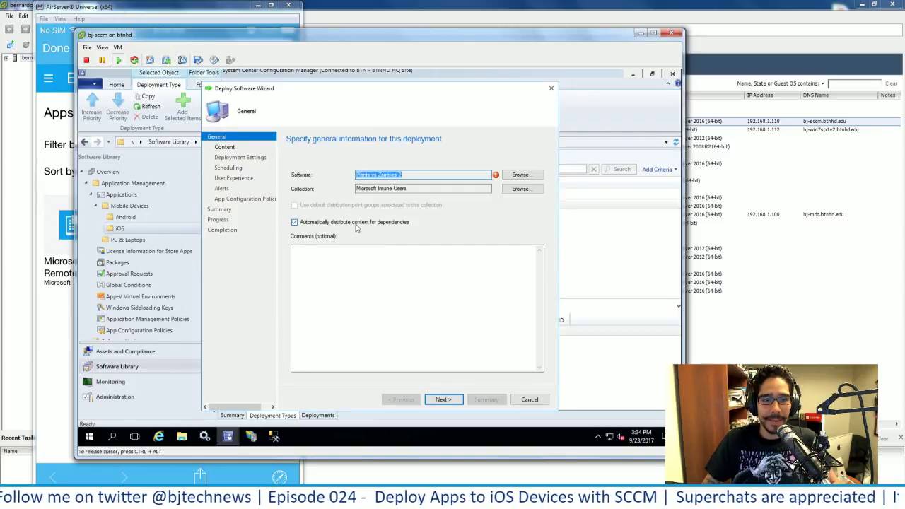
pyautogui.click(524, 402)
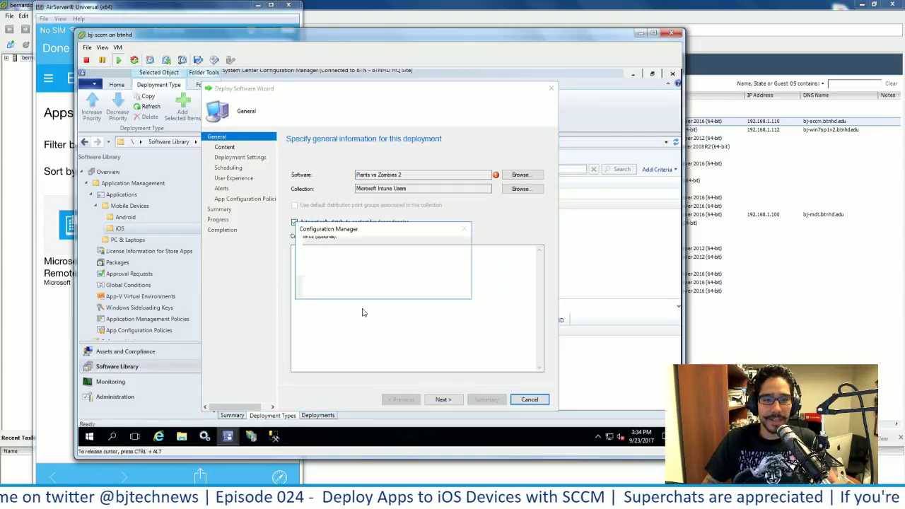
pyautogui.click(396, 283)
pyautogui.click(288, 245)
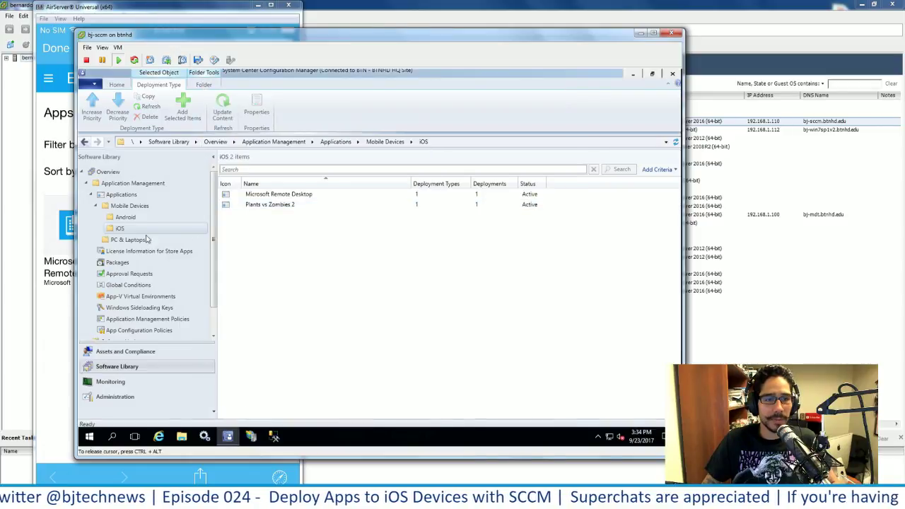
# Step: Start a new application in the iOS folder with type App Package for iOS from App Store, and open a maximized App Store browser
pyautogui.rightClick(118, 231)
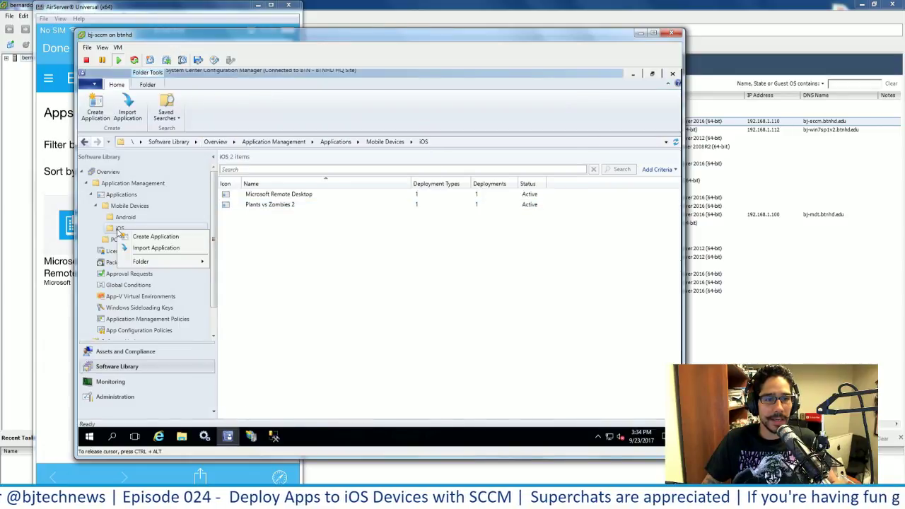
pyautogui.click(157, 238)
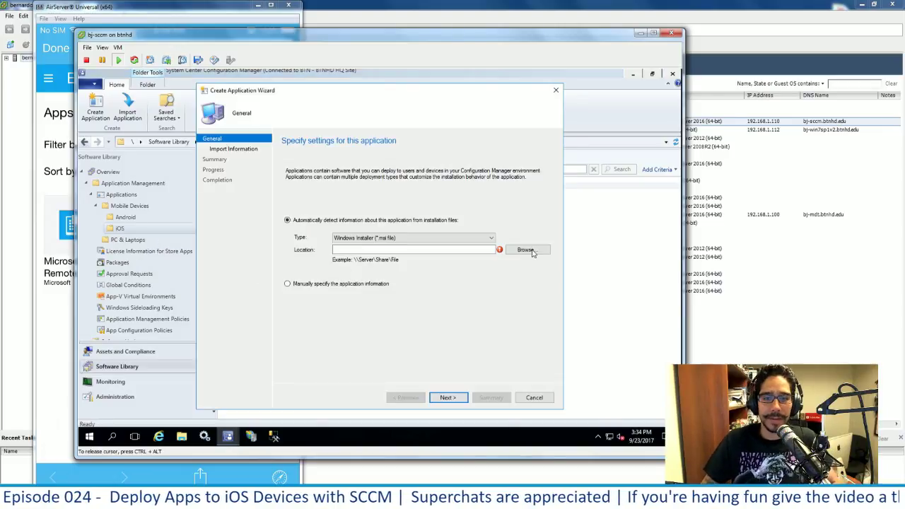
pyautogui.click(487, 238)
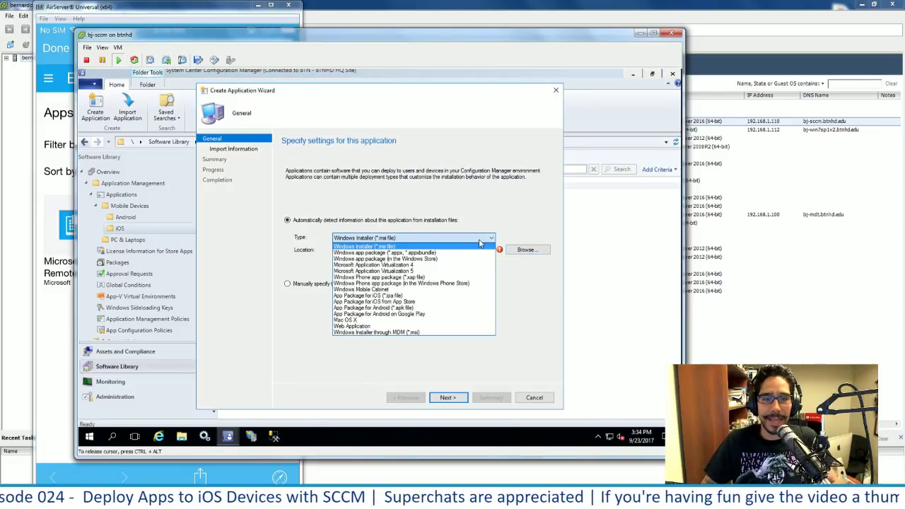
pyautogui.click(425, 302)
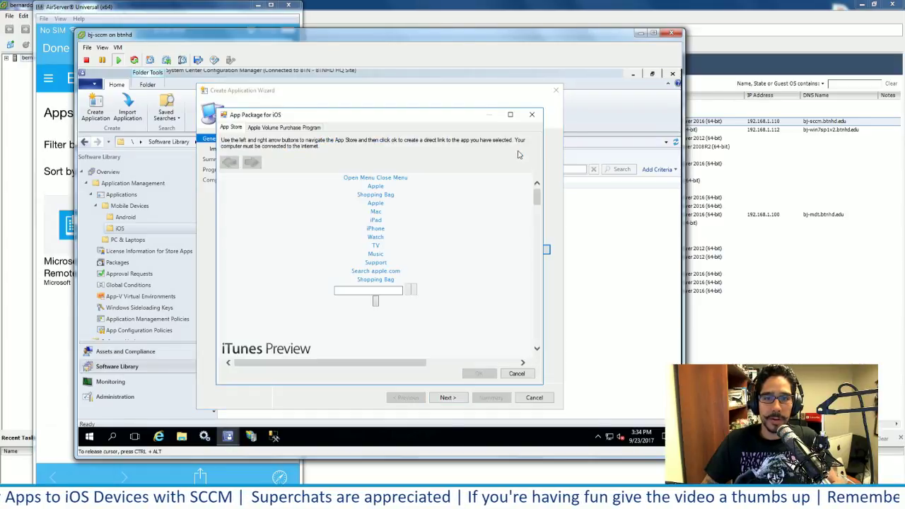
pyautogui.click(511, 116)
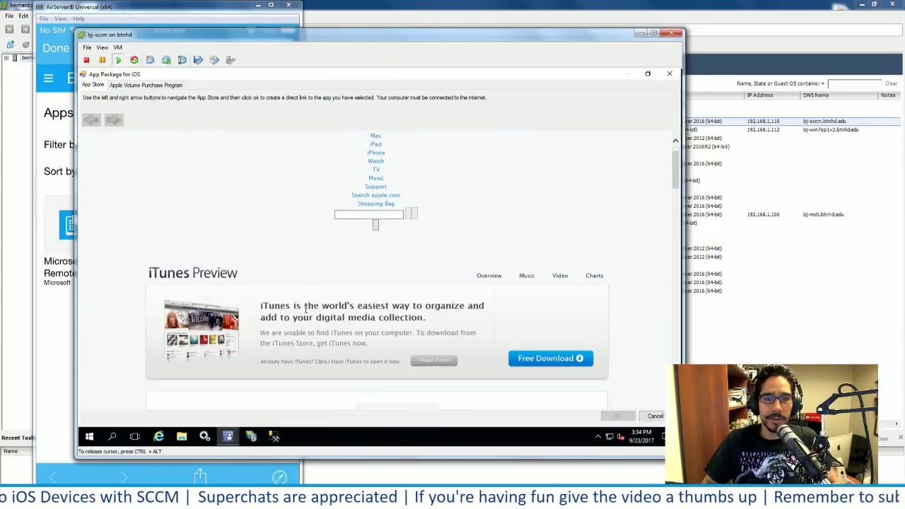
# Step: Browse the App Store categories, backing out of Business, and open the Adventure category under Games
pyautogui.scroll(-5, 305, 309)
pyautogui.scroll(1, 255, 247)
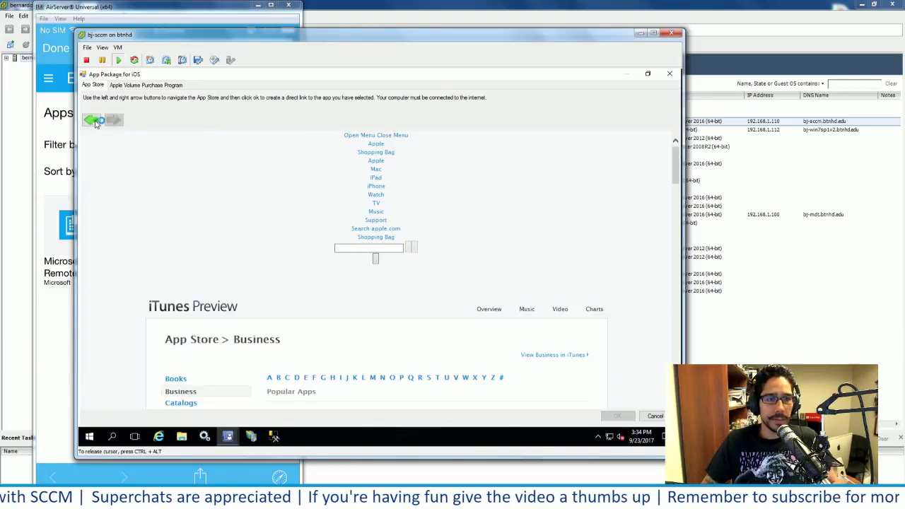
pyautogui.click(96, 122)
pyautogui.scroll(2, 231, 263)
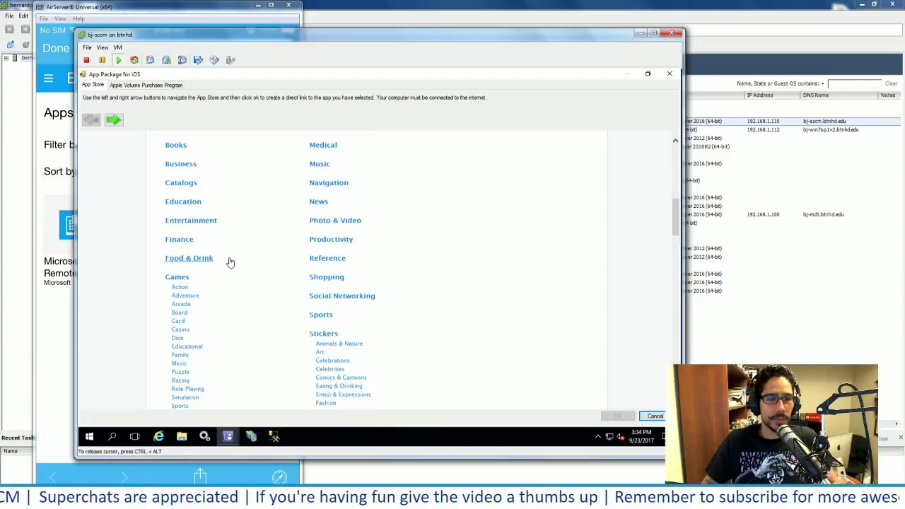
pyautogui.click(212, 293)
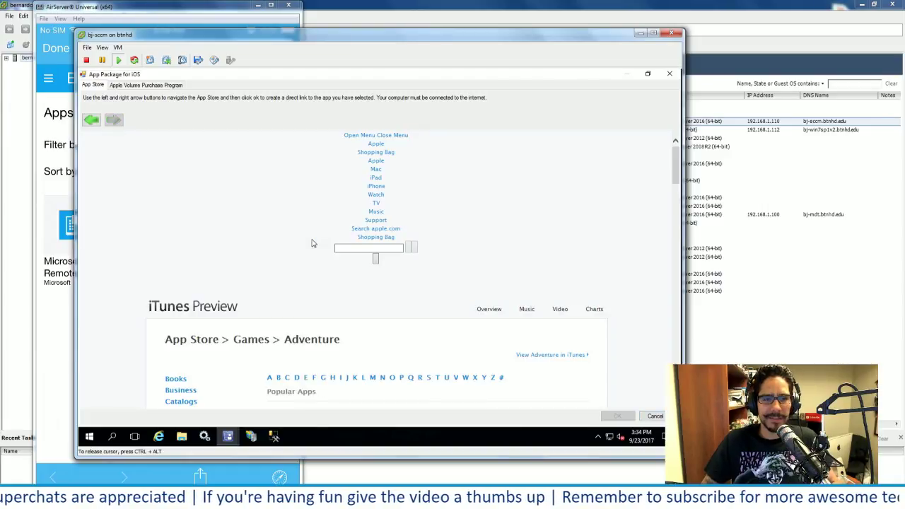
# Step: Pick ROBLOX from the popular Adventure apps and use its App Store page as the application's location
pyautogui.scroll(-5, 343, 282)
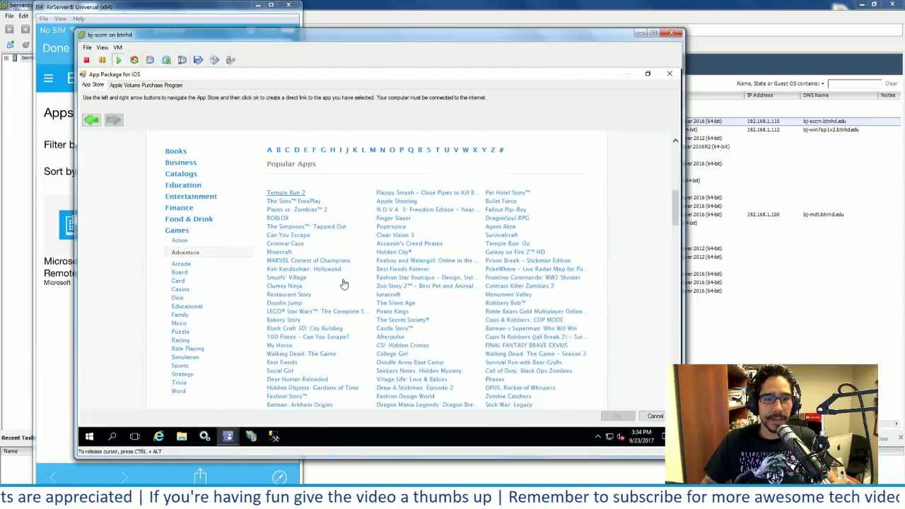
pyautogui.click(280, 219)
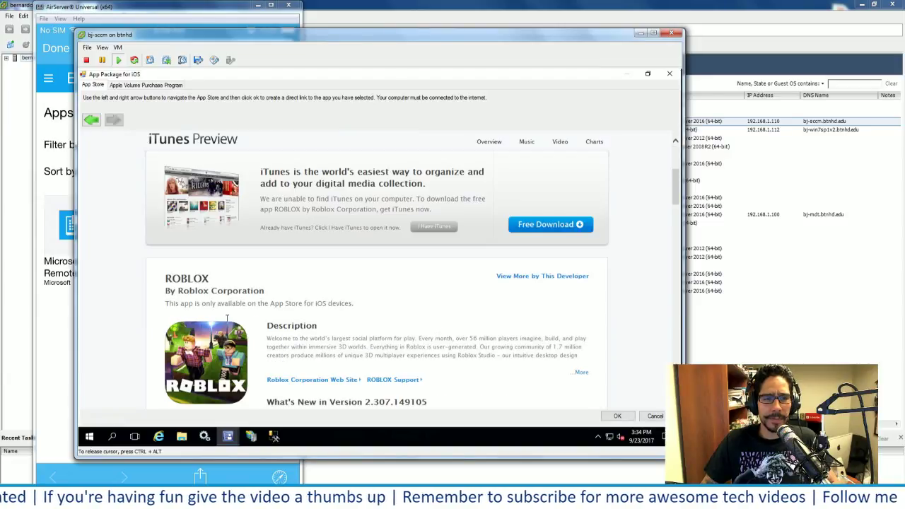
pyautogui.scroll(-3, 304, 357)
pyautogui.click(616, 416)
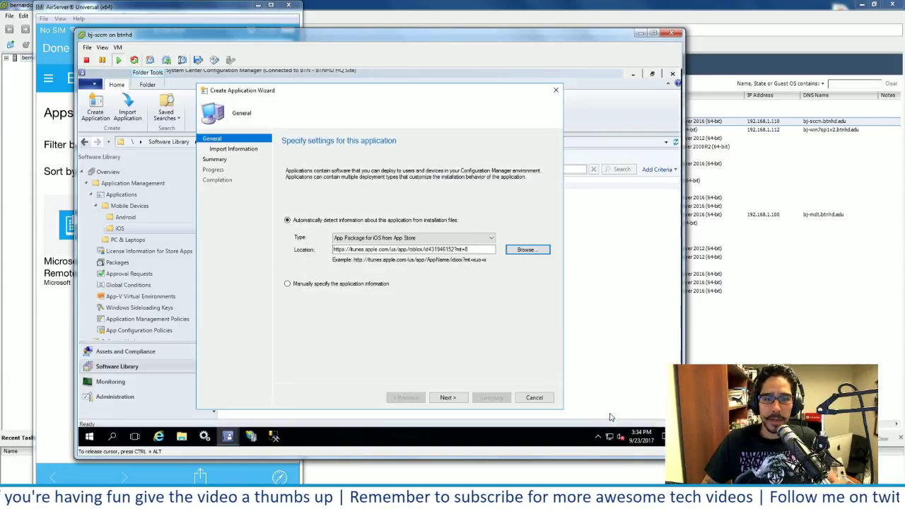
# Step: Name the imported application Roblox and complete the Create Application Wizard with the other general information left as is
pyautogui.click(448, 397)
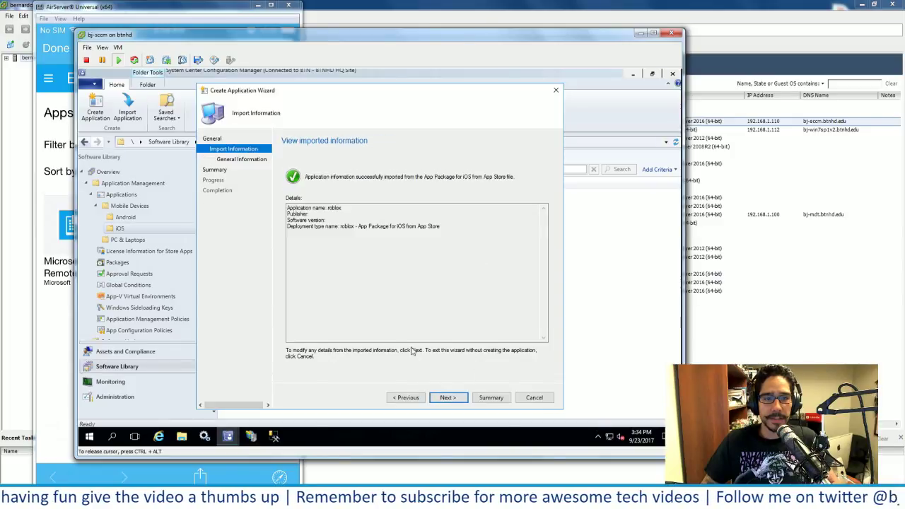
pyautogui.click(448, 398)
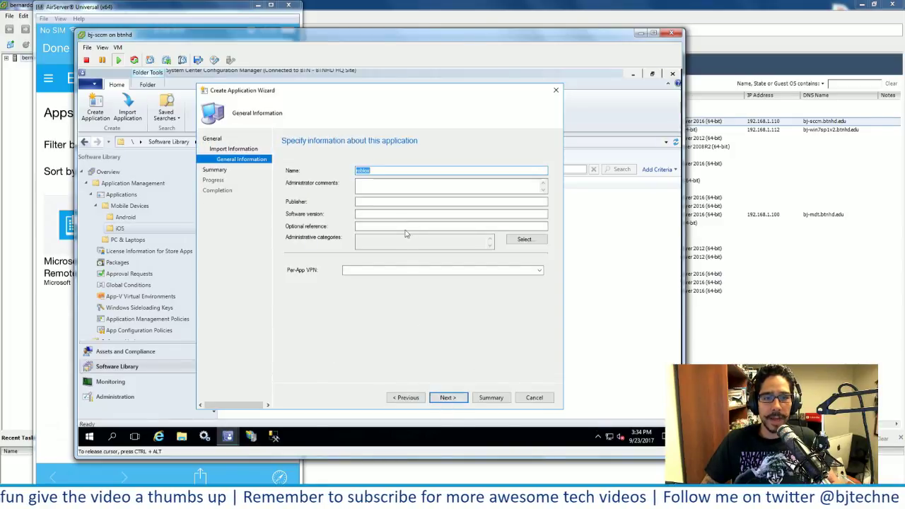
pyautogui.click(357, 170)
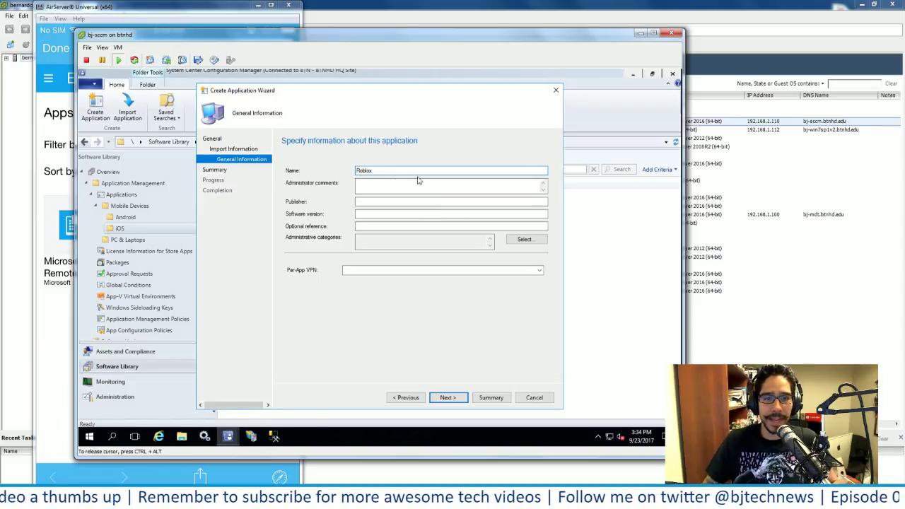
pyautogui.click(456, 399)
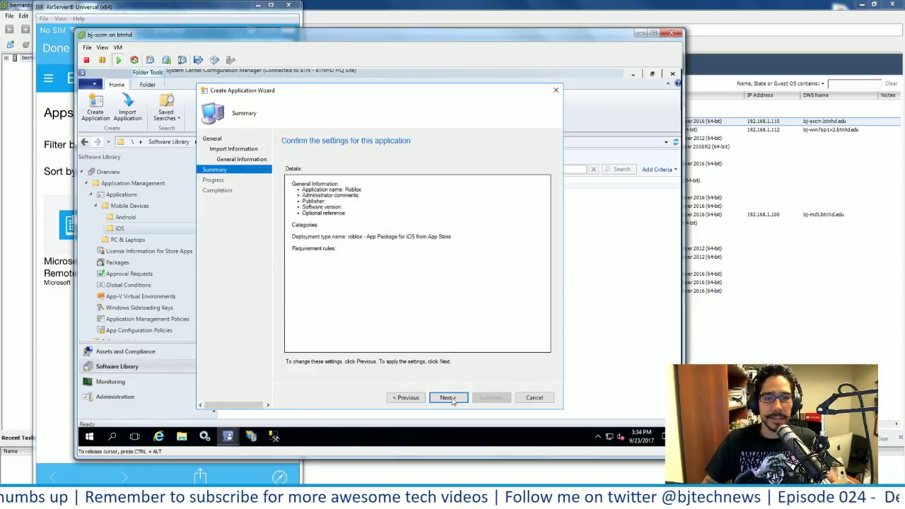
pyautogui.click(440, 398)
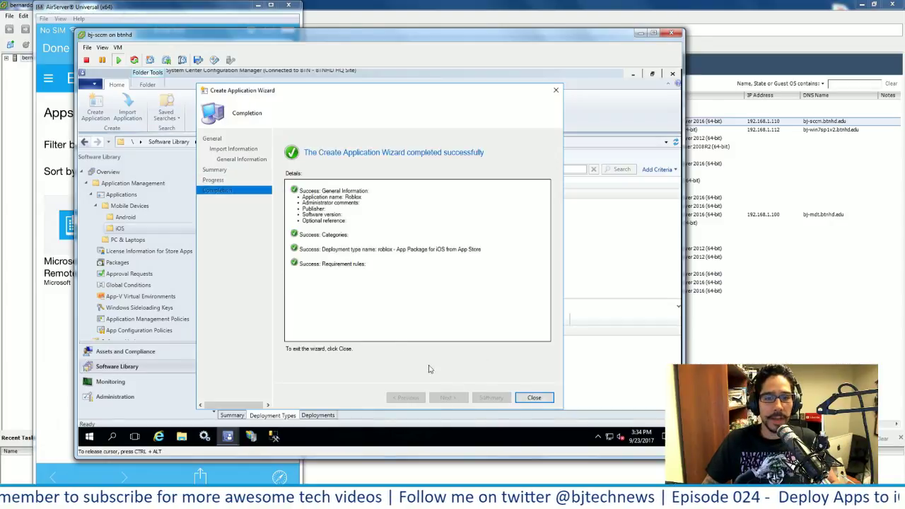
pyautogui.press('Return')
# Step: Open the requirements in the properties of Roblox's App Package for iOS deployment type
pyautogui.click(255, 218)
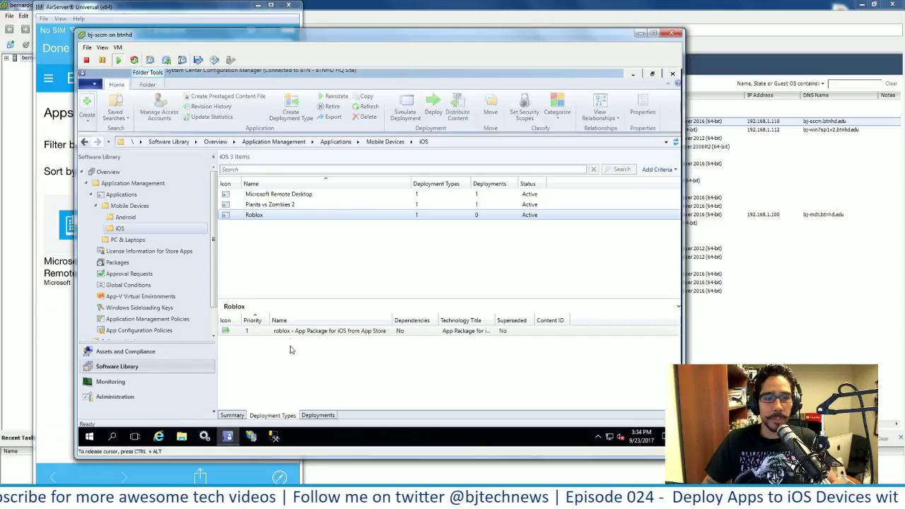
pyautogui.click(293, 331)
pyautogui.rightClick(306, 332)
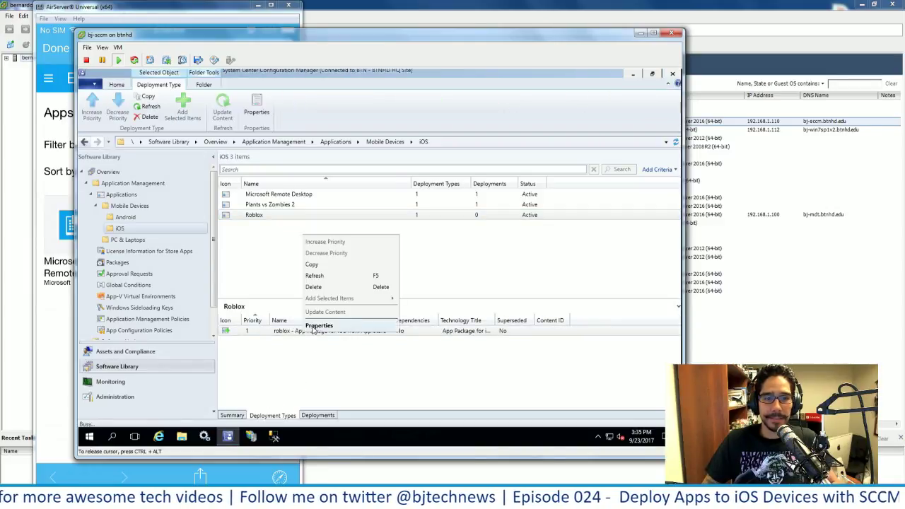
pyautogui.click(319, 326)
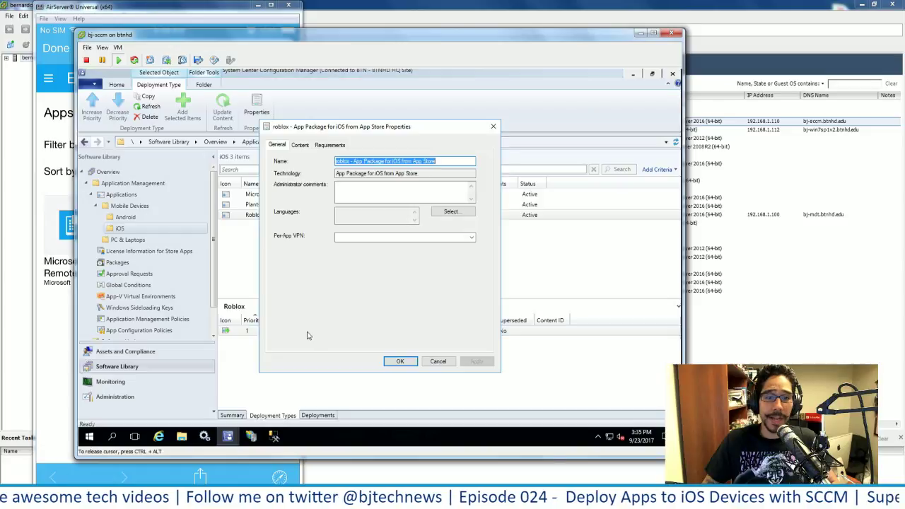
pyautogui.click(329, 148)
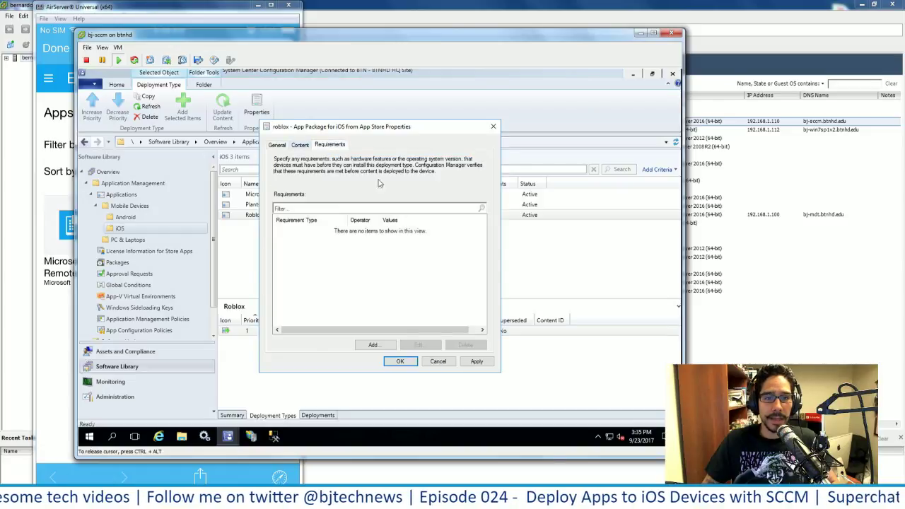
# Step: Add a device requirement to the Roblox deployment type that Ownership equals Personal
pyautogui.click(375, 345)
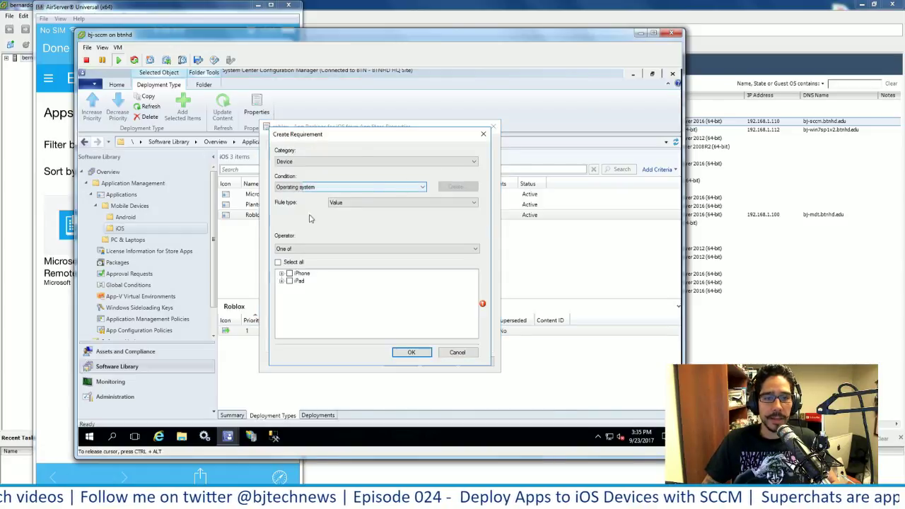
pyautogui.moveTo(374, 136); pyautogui.dragTo(477, 134)
pyautogui.click(448, 185)
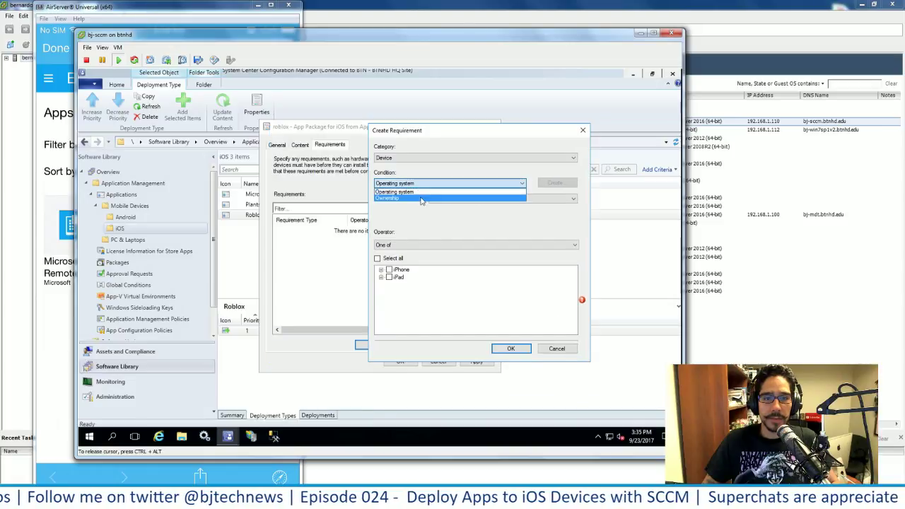
pyautogui.click(424, 200)
pyautogui.click(510, 349)
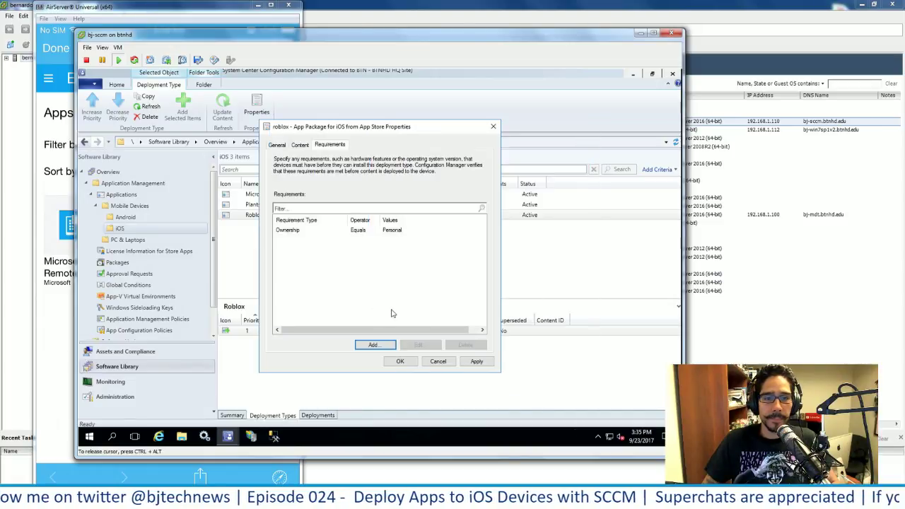
# Step: Add an Operating system requirement of One of all iPhone or iPod touch devices, and save the deployment type's properties
pyautogui.click(373, 345)
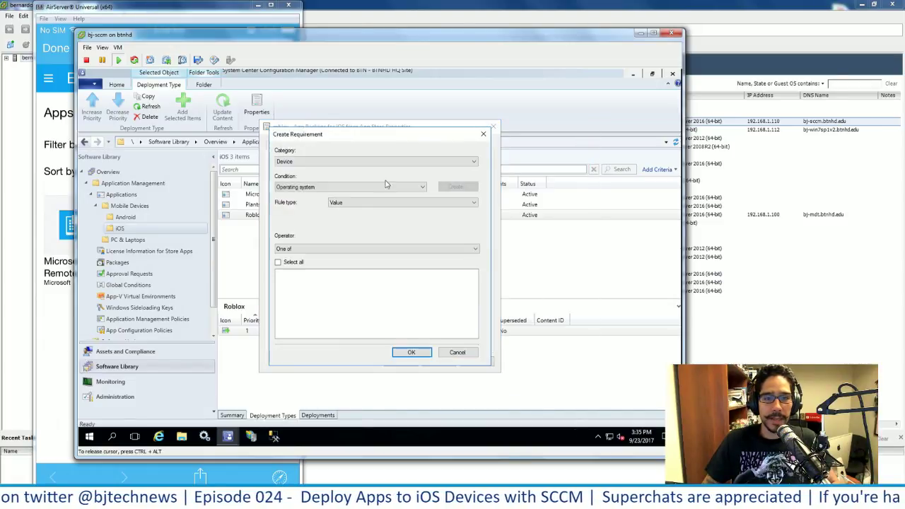
pyautogui.click(342, 186)
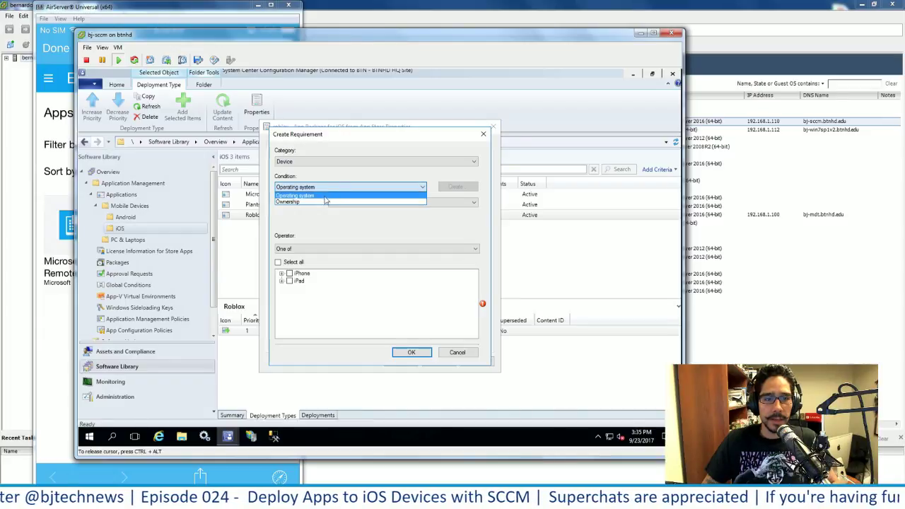
pyautogui.click(290, 195)
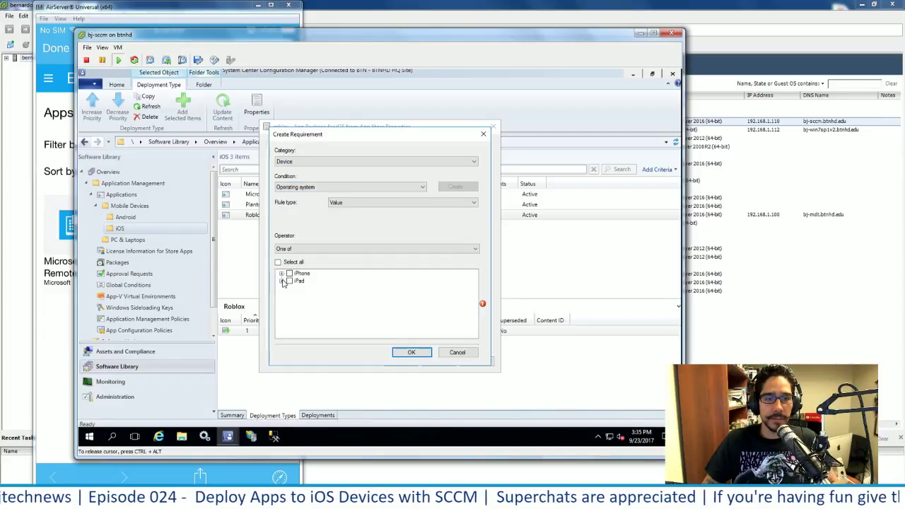
pyautogui.click(282, 281)
pyautogui.click(282, 273)
pyautogui.click(289, 273)
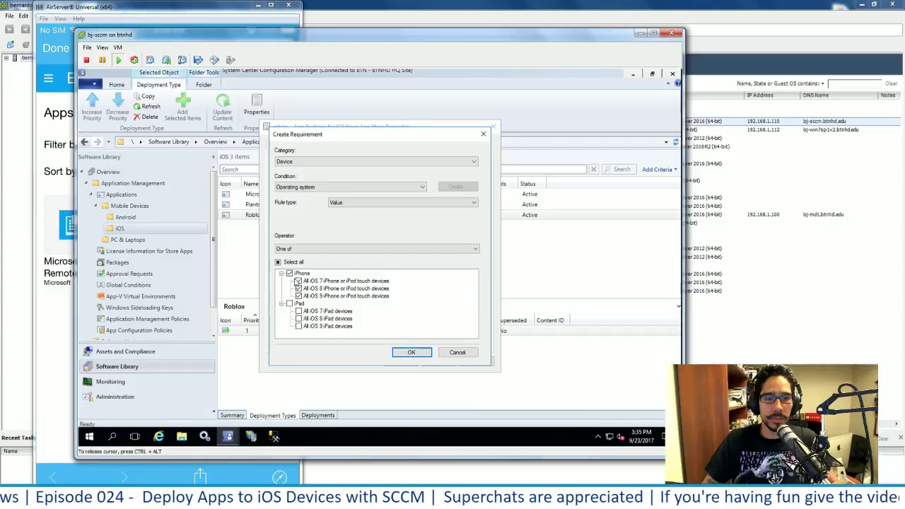
pyautogui.click(411, 353)
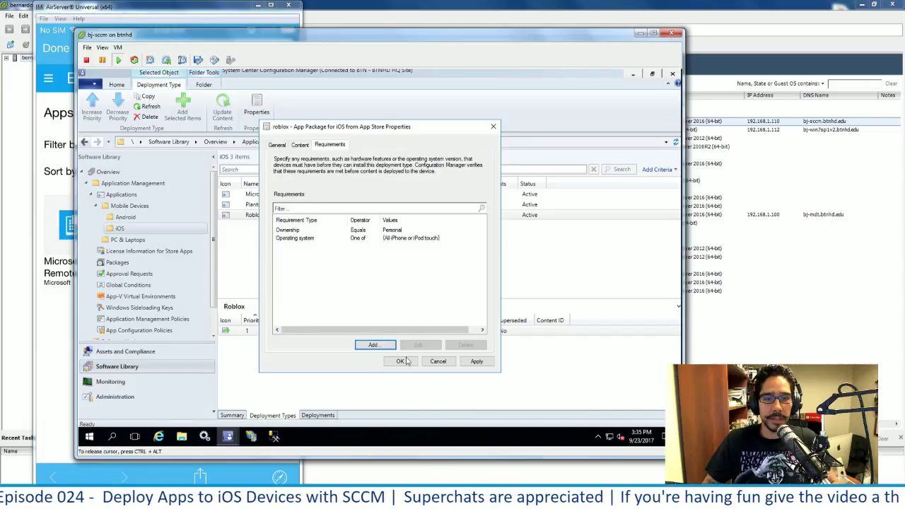
pyautogui.click(477, 361)
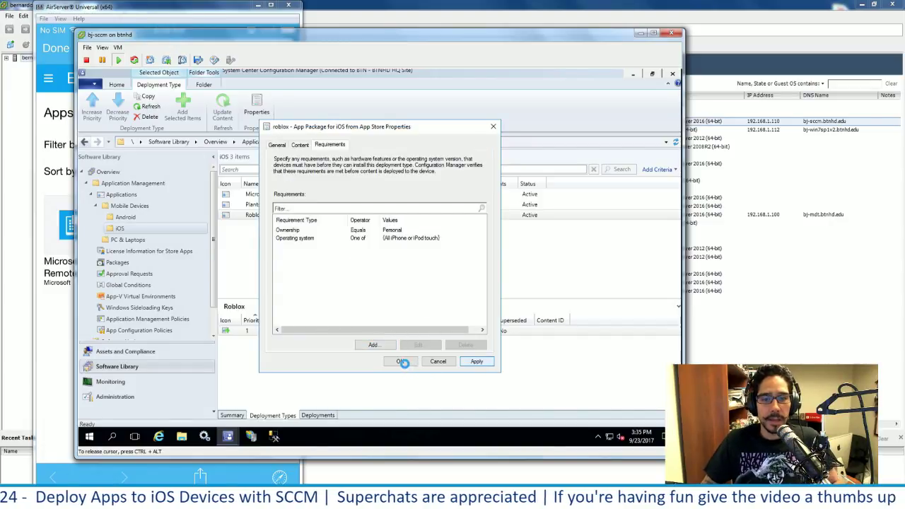
pyautogui.click(402, 362)
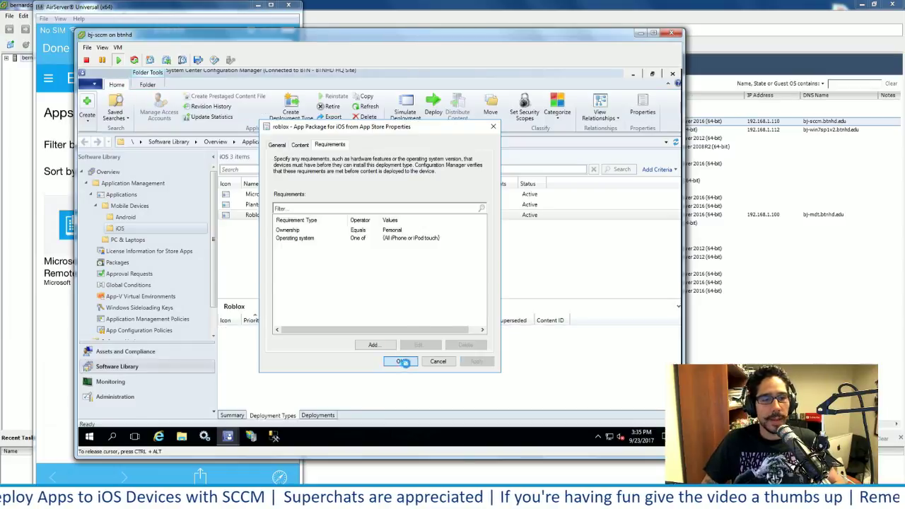
# Step: Start a deployment of the Roblox application and choose its target user collection
pyautogui.click(254, 215)
pyautogui.rightClick(255, 217)
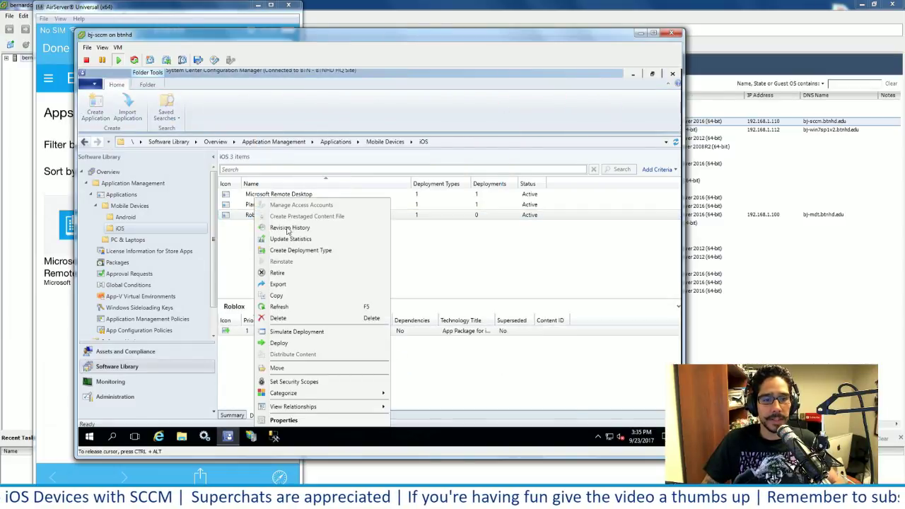
pyautogui.click(286, 343)
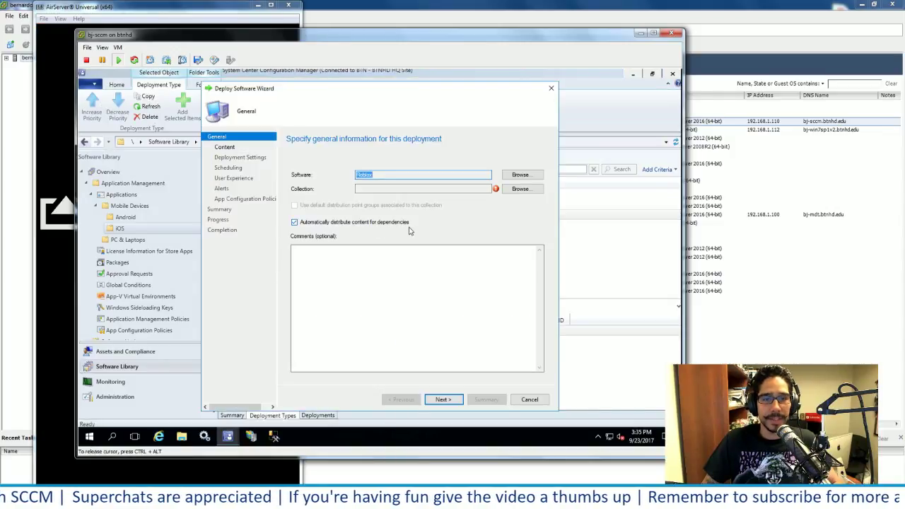
pyautogui.click(520, 189)
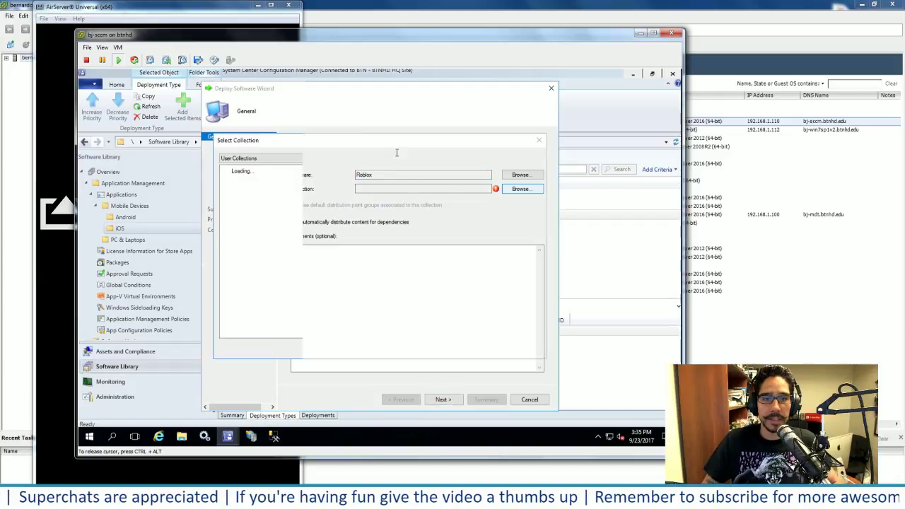
pyautogui.click(379, 205)
pyautogui.click(482, 346)
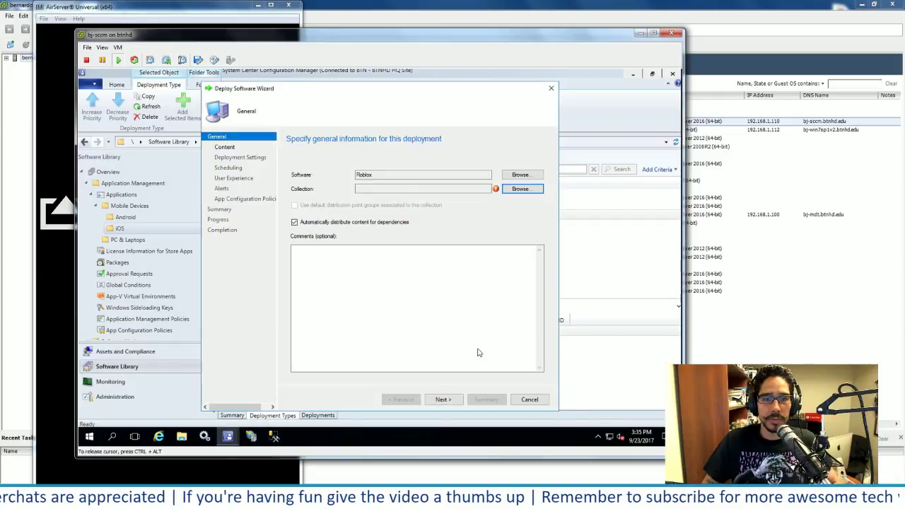
# Step: Advance the Roblox deployment to its app configuration policies, keeping the Install action, Available purpose and default schedule and alerts
pyautogui.click(440, 401)
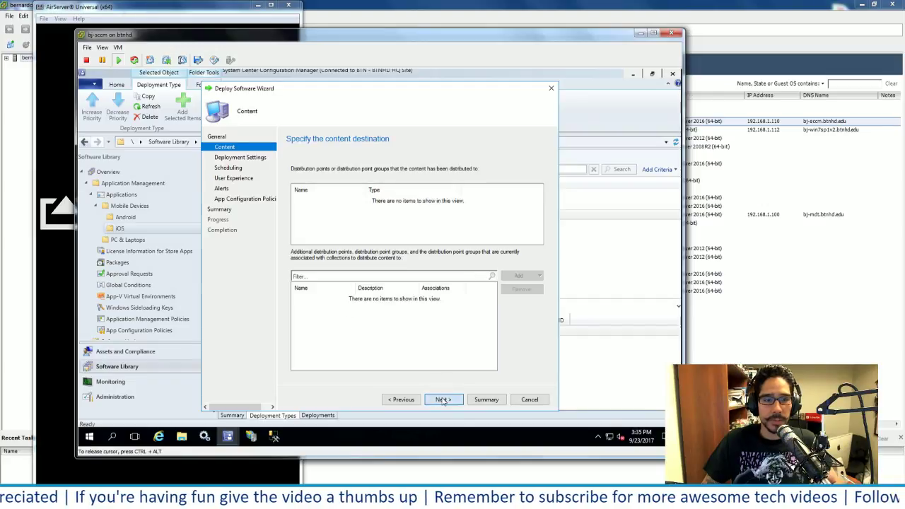
pyautogui.click(442, 399)
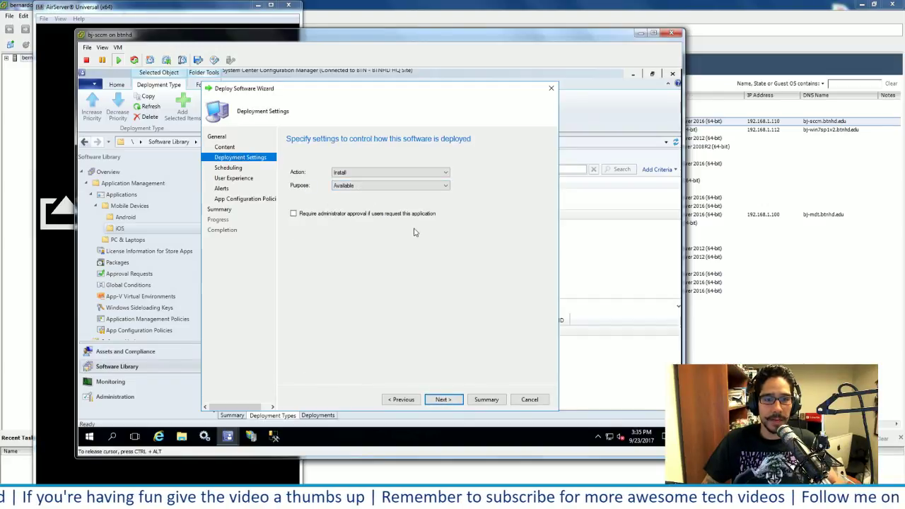
pyautogui.click(442, 400)
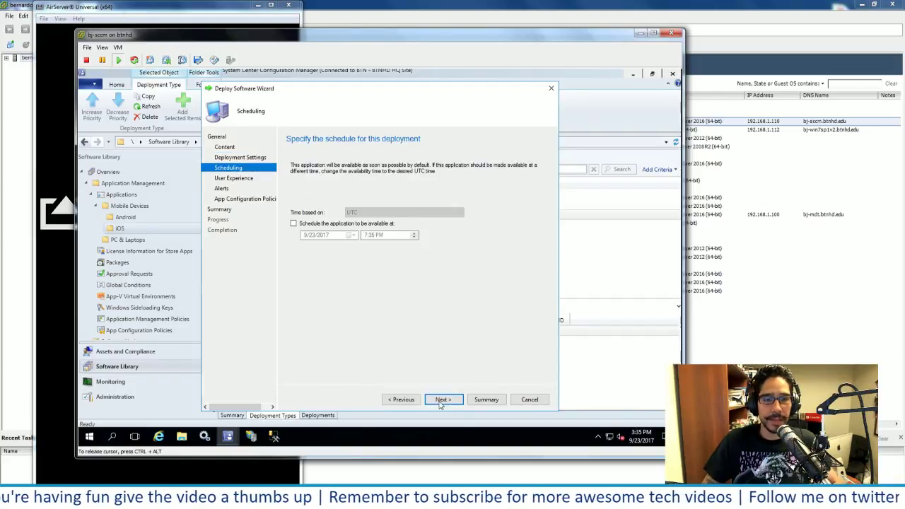
pyautogui.click(441, 400)
pyautogui.click(442, 400)
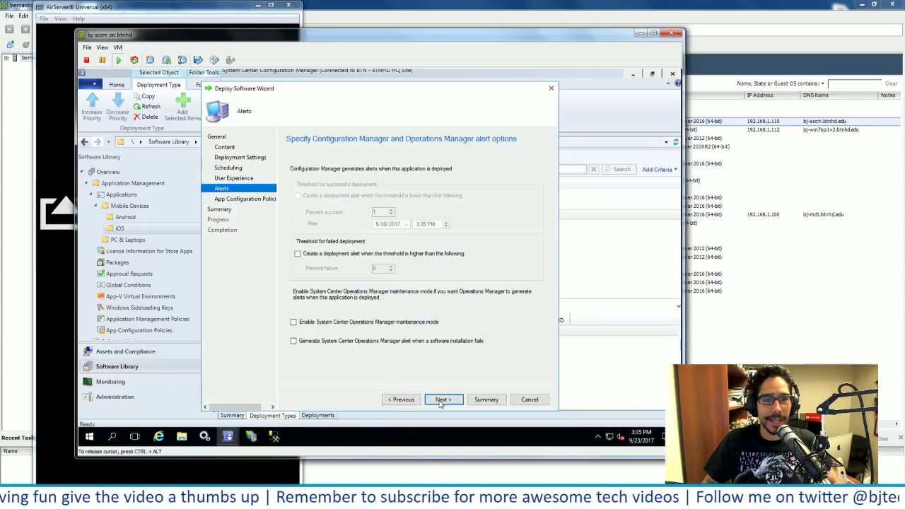
pyautogui.click(442, 400)
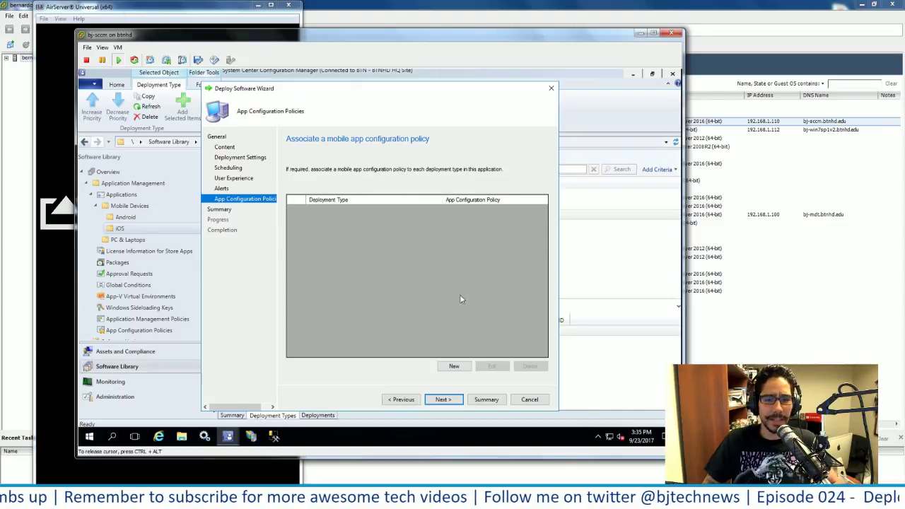
# Step: Check which app configuration policies can be associated with the Roblox iOS deployment type, without adding one
pyautogui.click(454, 365)
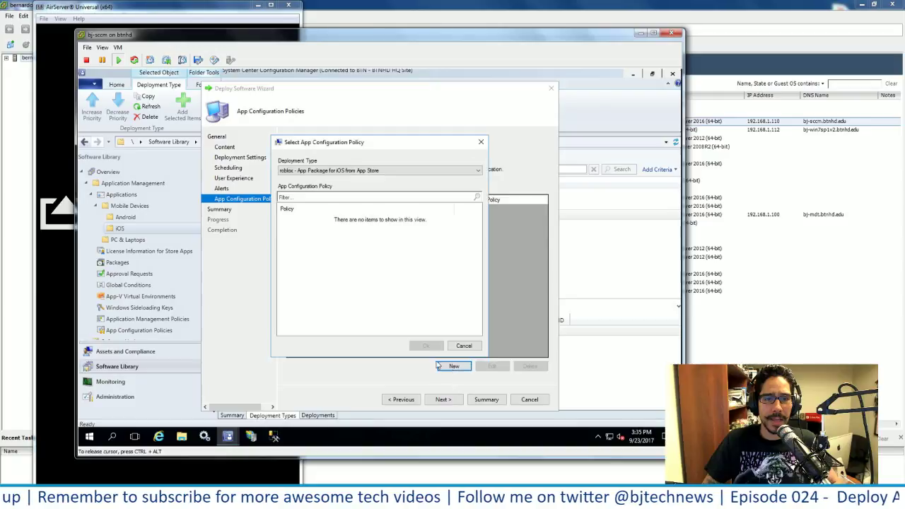
pyautogui.click(394, 173)
pyautogui.click(384, 179)
pyautogui.click(395, 172)
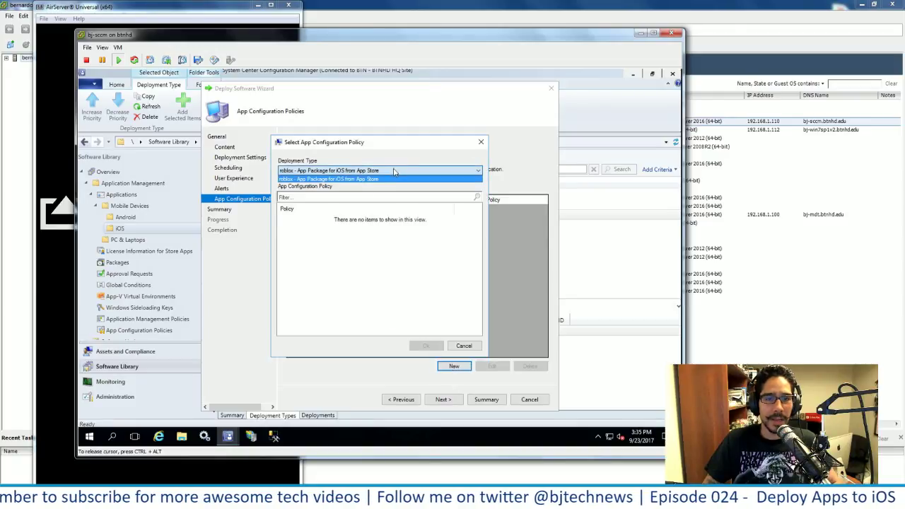
pyautogui.click(467, 347)
pyautogui.click(463, 345)
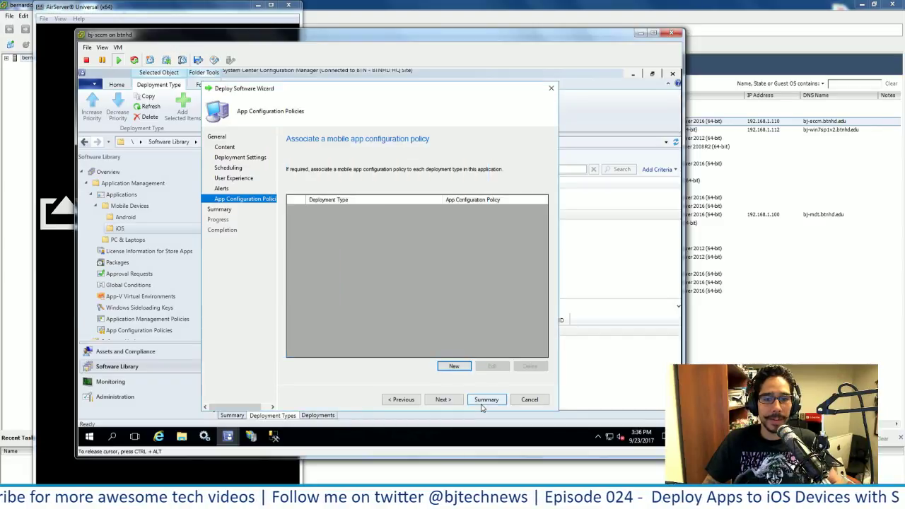
# Step: Cancel the Roblox deployment and discard its unsaved changes
pyautogui.click(525, 400)
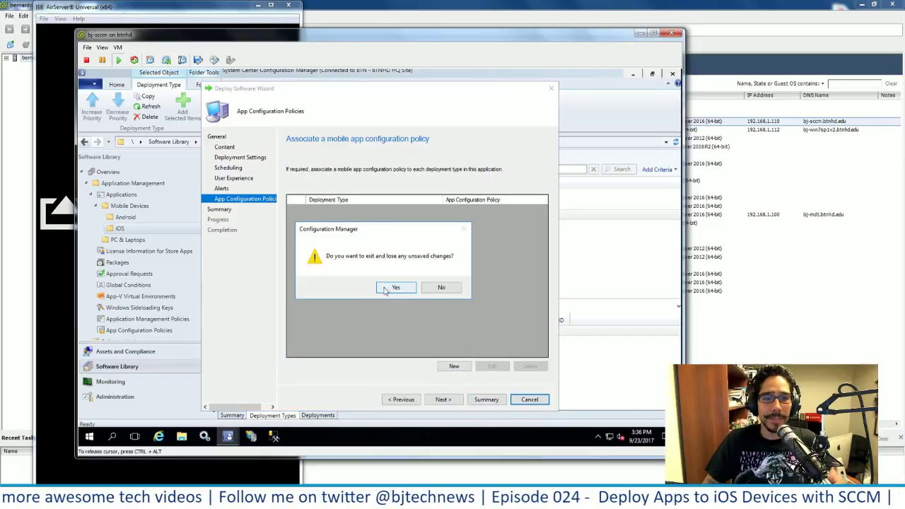
pyautogui.click(436, 289)
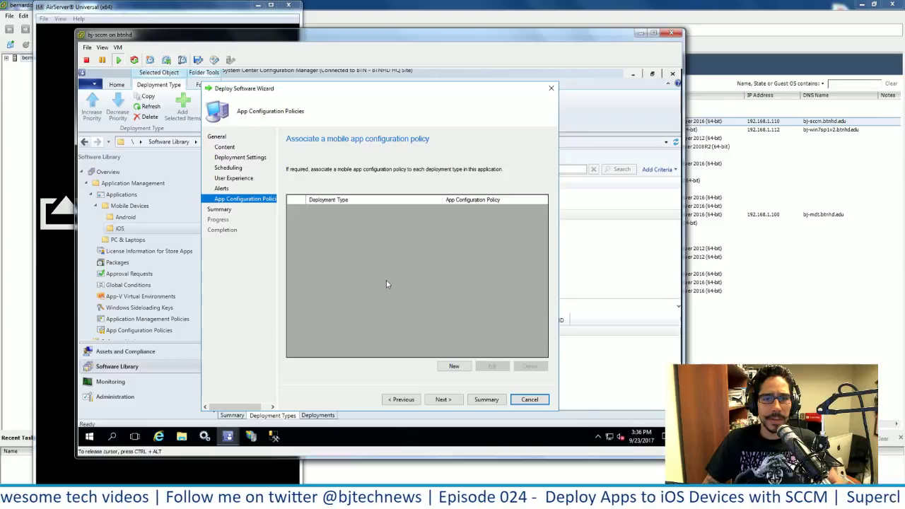
pyautogui.click(529, 399)
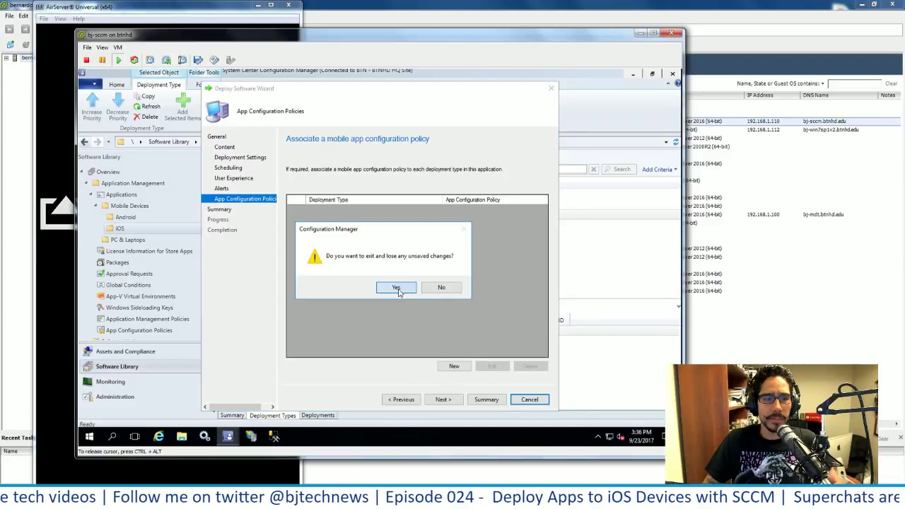
pyautogui.click(398, 288)
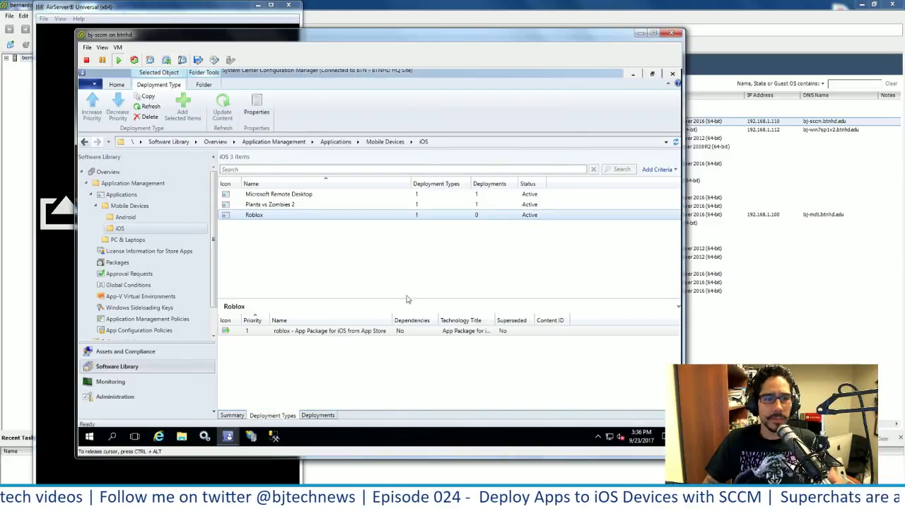
# Step: Review the general, policy type and iOS settings of the BTNHD iOS Apps Policy application management policy
pyautogui.click(160, 322)
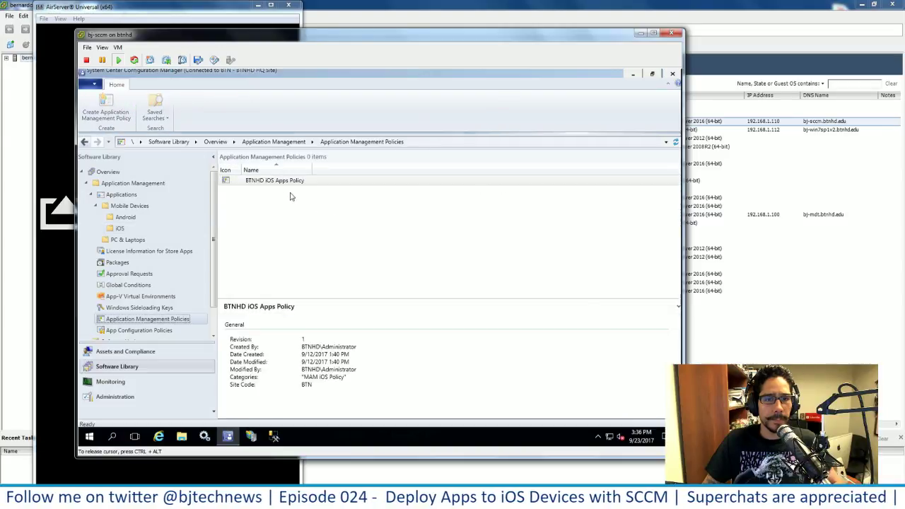
pyautogui.rightClick(283, 184)
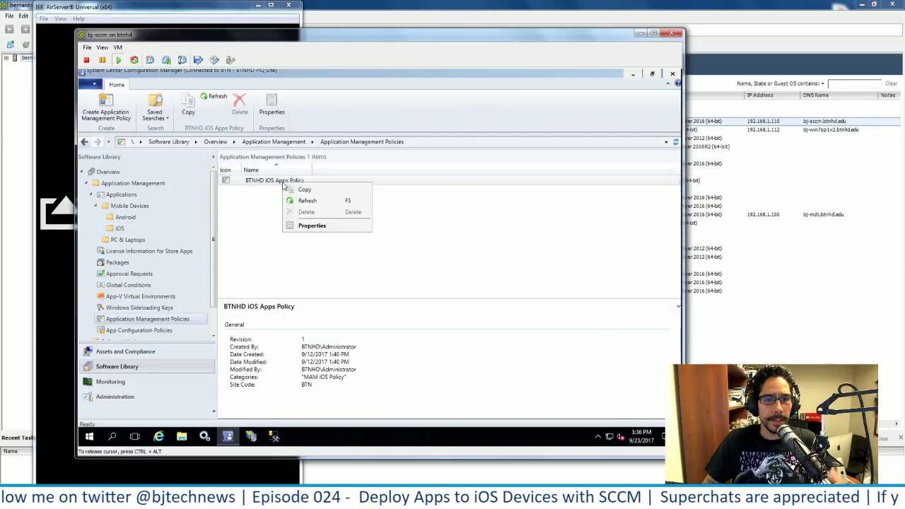
pyautogui.click(311, 225)
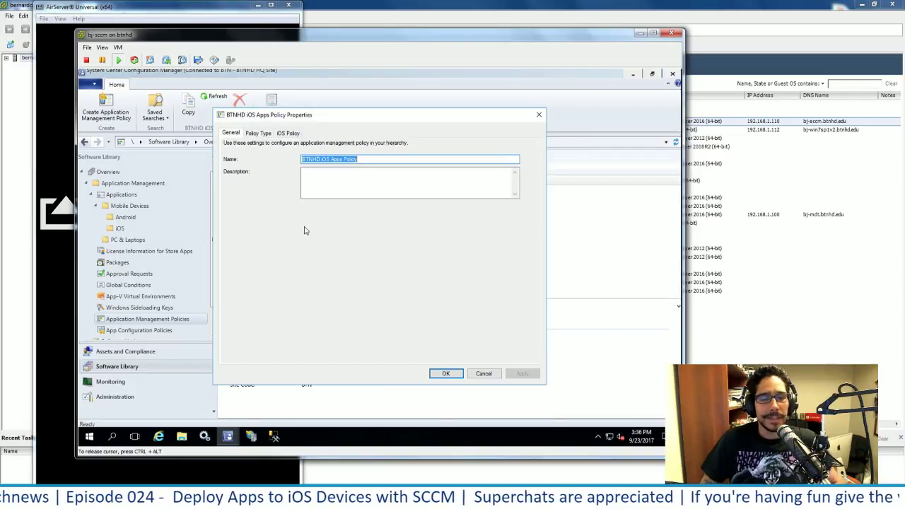
pyautogui.click(286, 134)
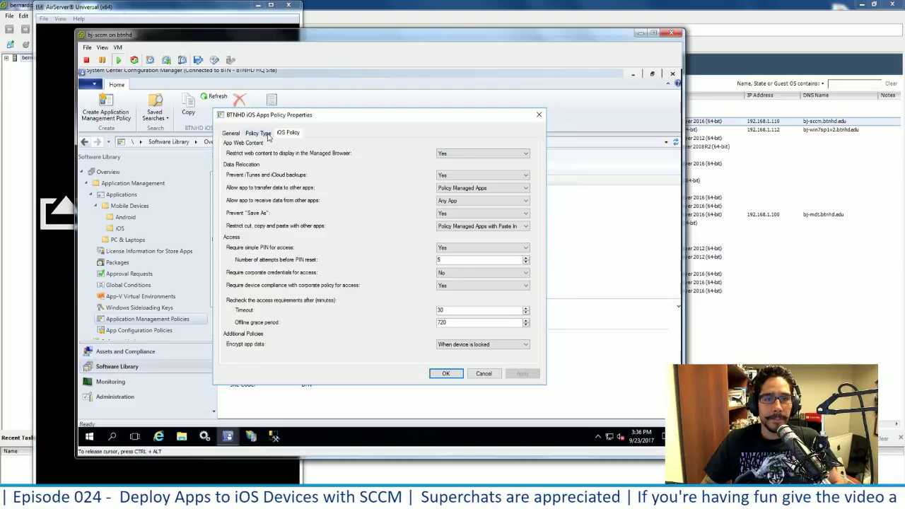
pyautogui.click(259, 134)
pyautogui.click(232, 134)
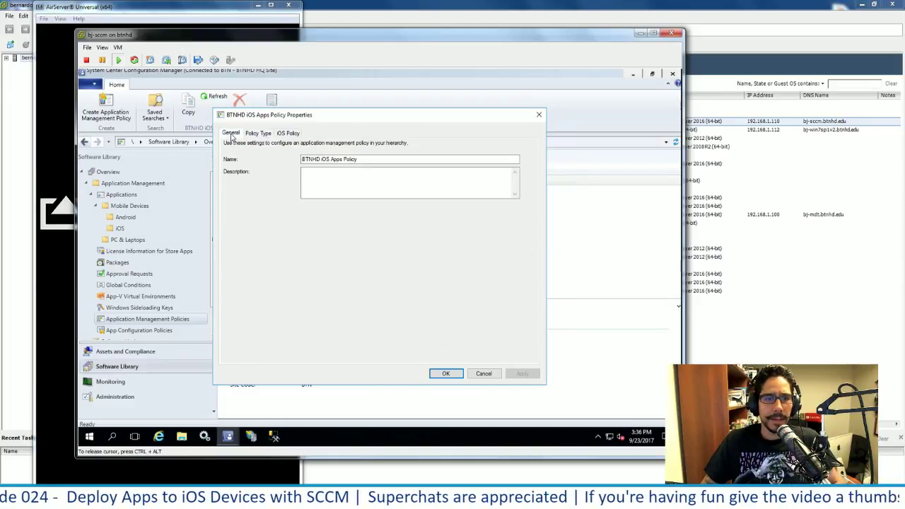
pyautogui.click(484, 373)
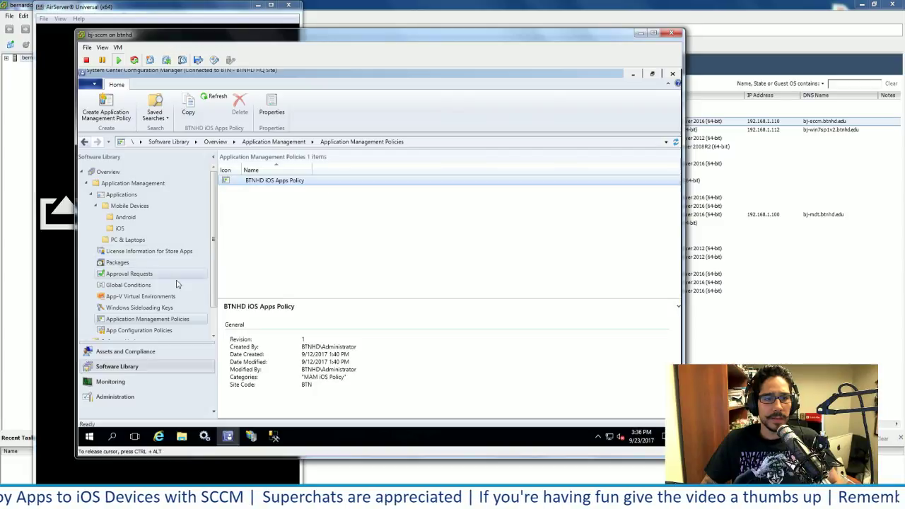
# Step: Start a new application management policy named TSR iOS Device Policy
pyautogui.click(144, 321)
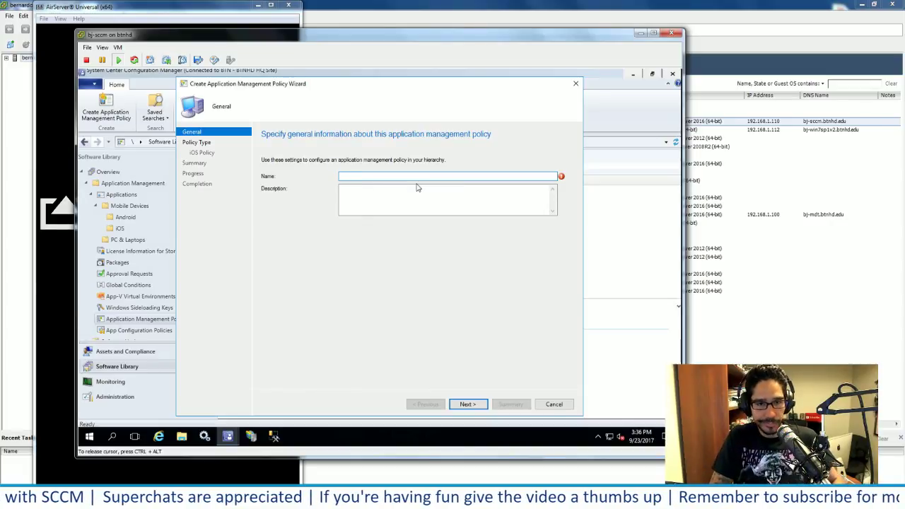
pyautogui.write('Secon')
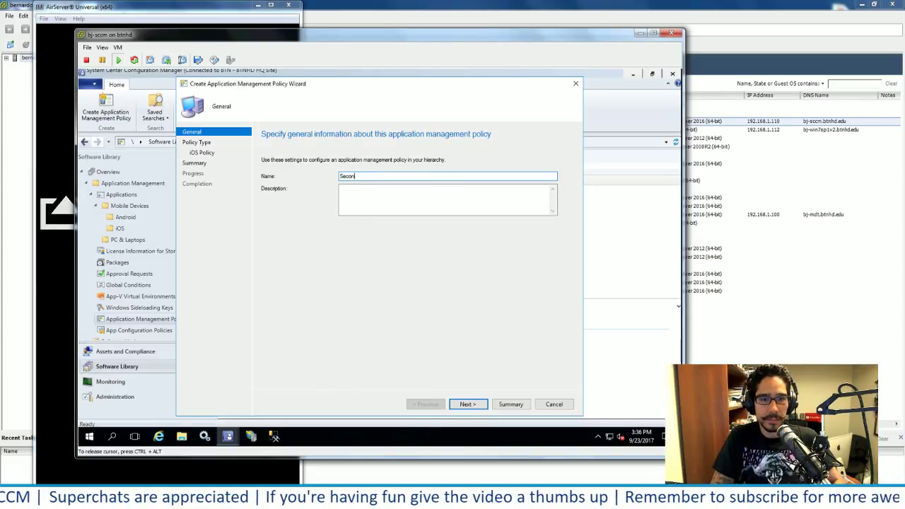
pyautogui.press('BackSpace')
pyautogui.write('TSR iOS Device Policy')
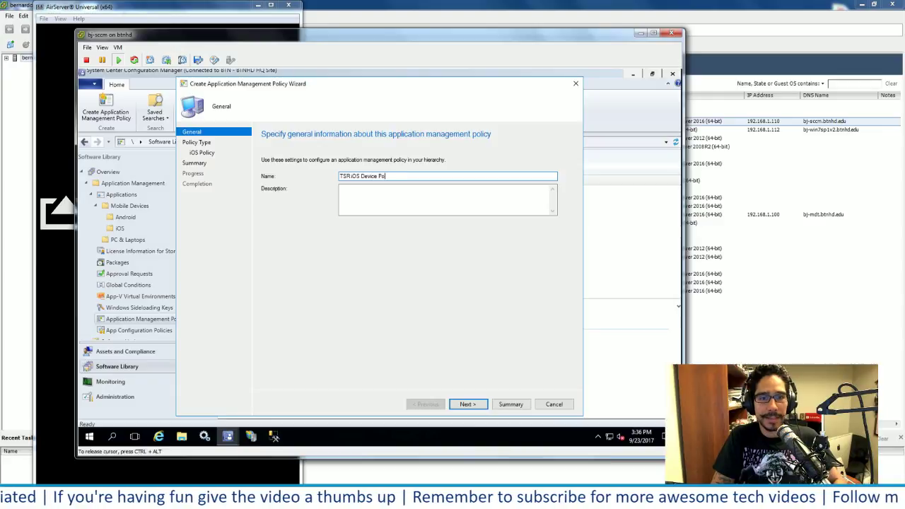
pyautogui.click(480, 405)
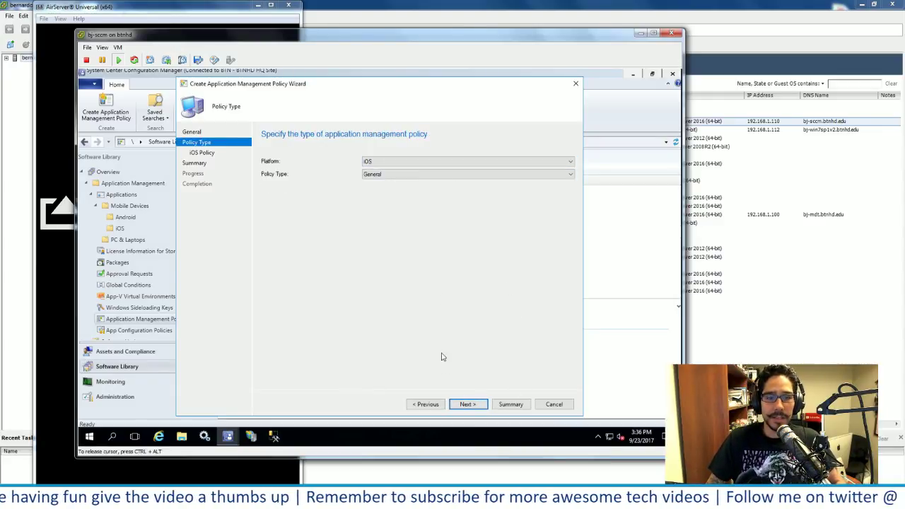
# Step: Finish creating the application management policy with the iOS platform, General policy type and default iOS settings, and select it
pyautogui.click(466, 404)
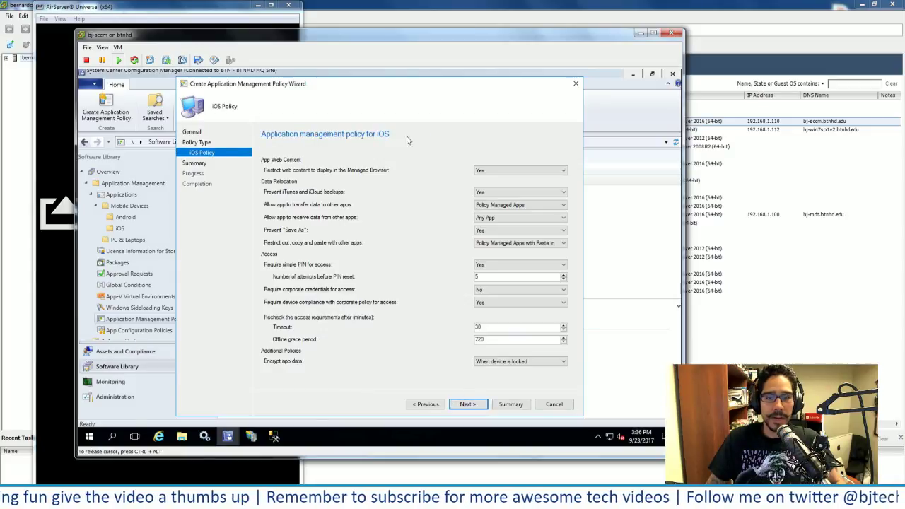
pyautogui.click(467, 403)
pyautogui.click(470, 404)
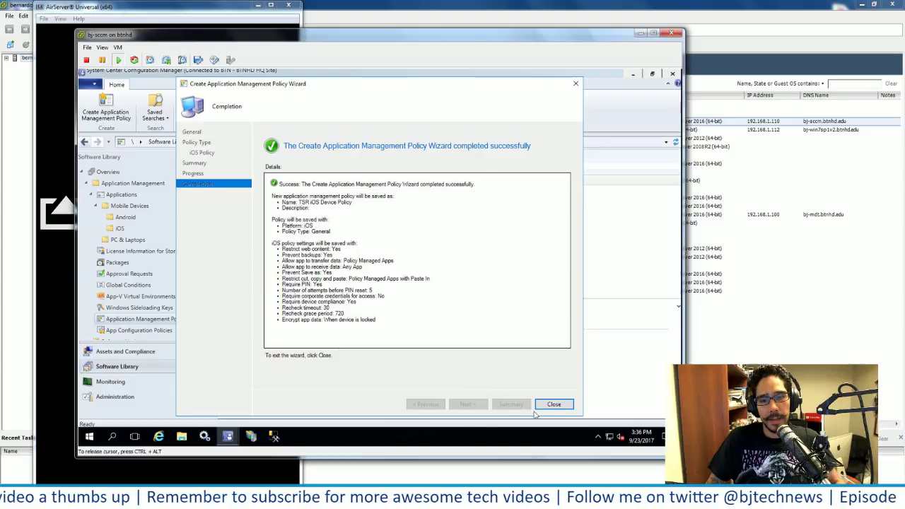
pyautogui.click(551, 406)
pyautogui.click(286, 193)
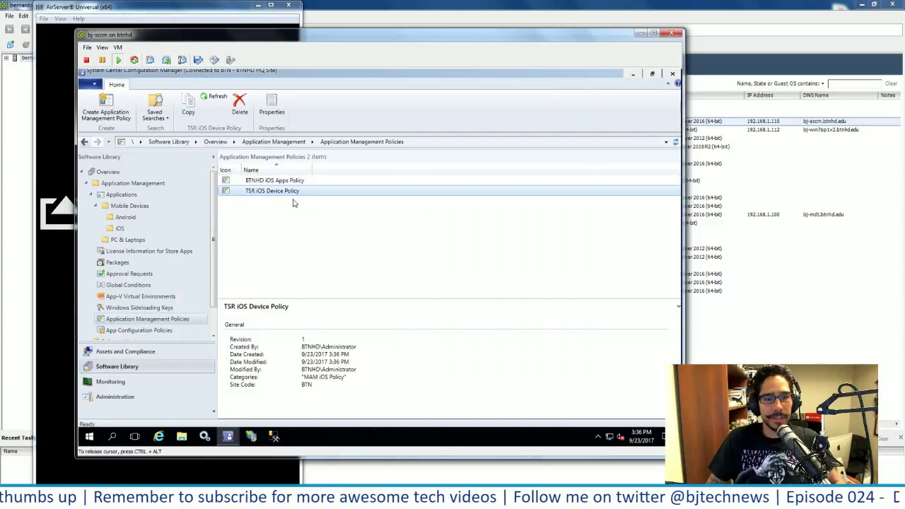
# Step: Start a deployment of the Roblox iOS application to the Microsoft Intune Users collection
pyautogui.click(119, 230)
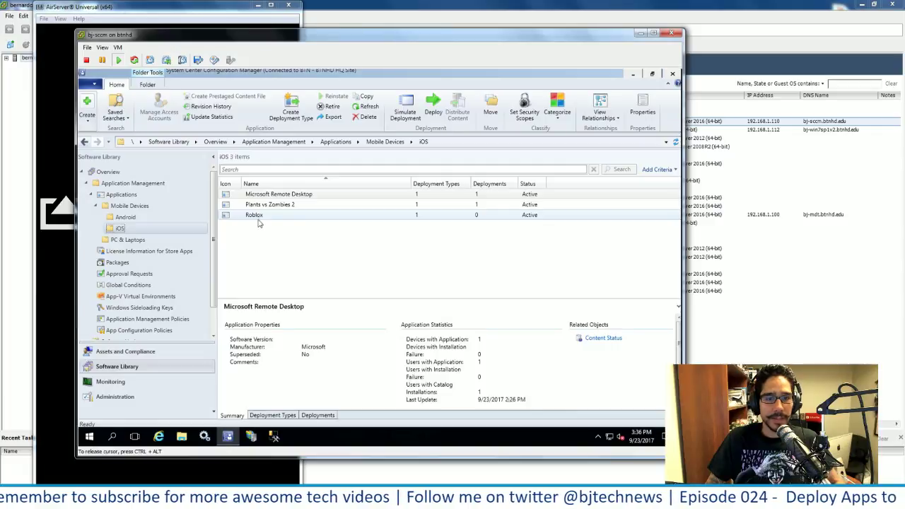
pyautogui.rightClick(258, 218)
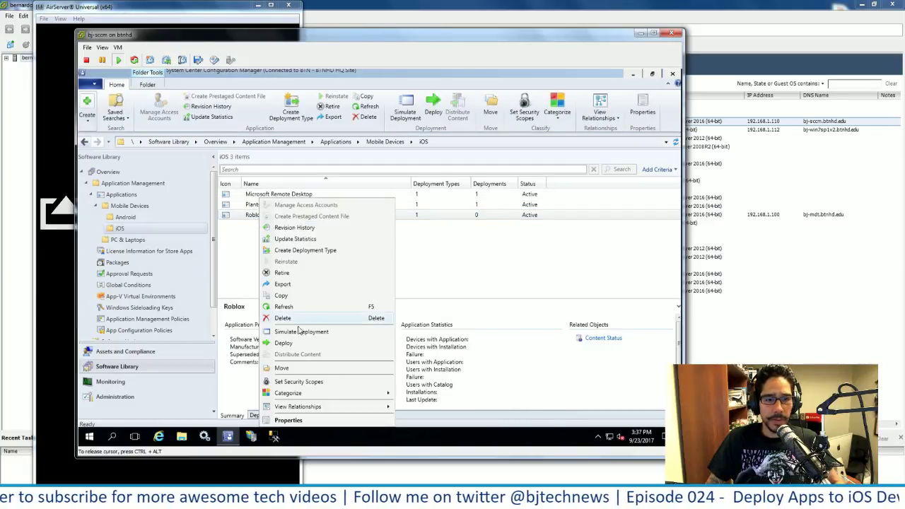
pyautogui.click(295, 344)
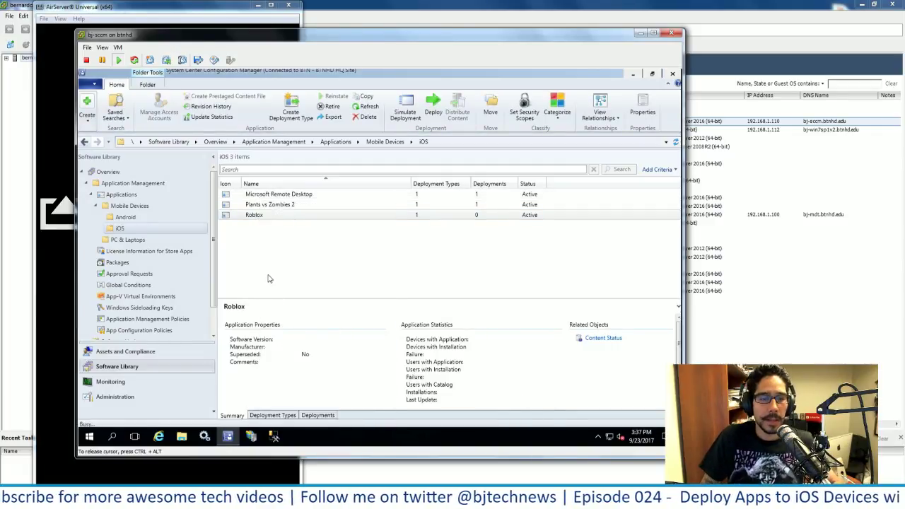
pyautogui.click(519, 189)
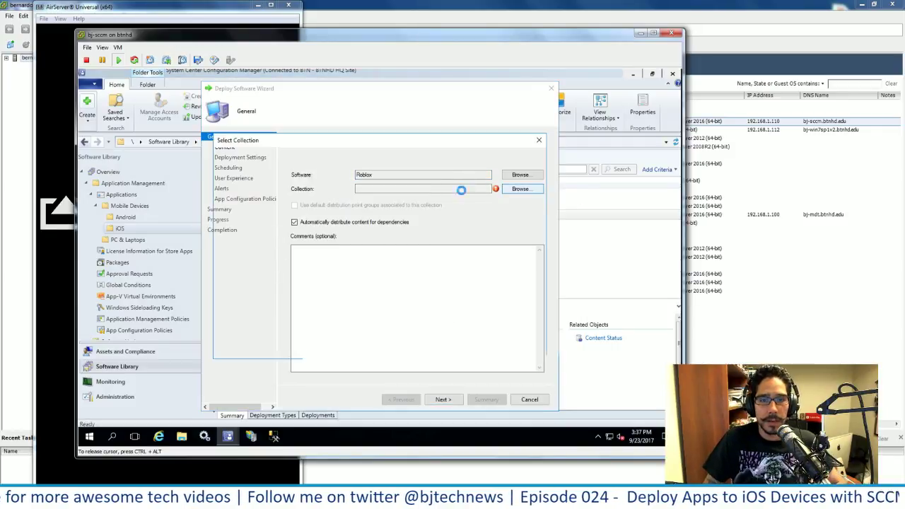
pyautogui.click(382, 205)
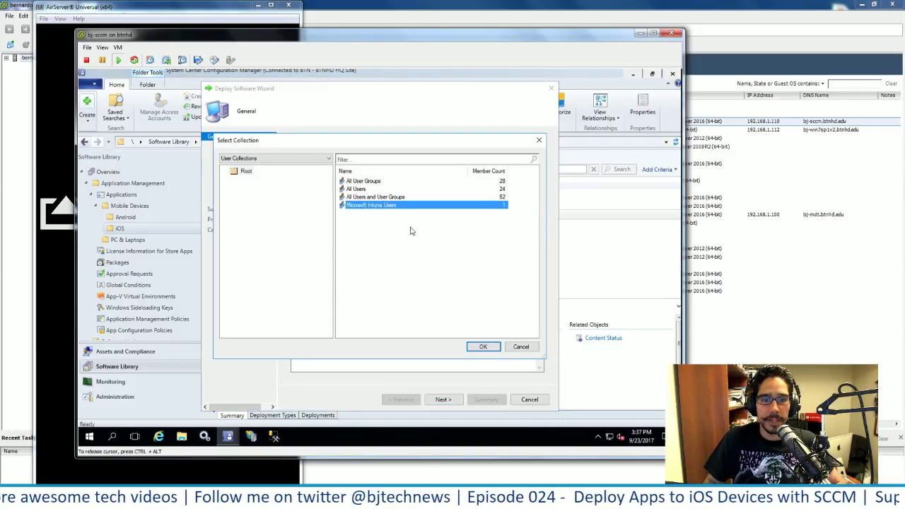
pyautogui.click(483, 347)
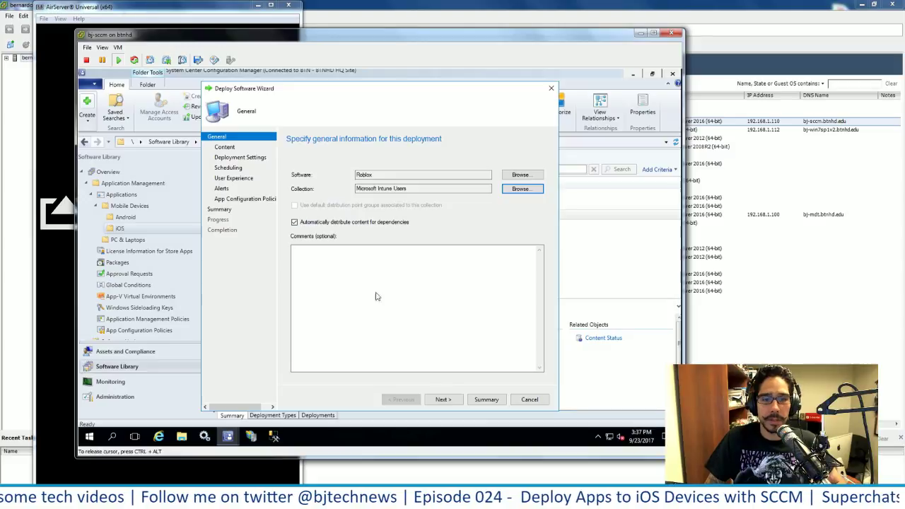
# Step: Advance the Roblox deployment to its app configuration policies with the Install action, Available purpose and default scheduling, user experience and alerts
pyautogui.click(442, 400)
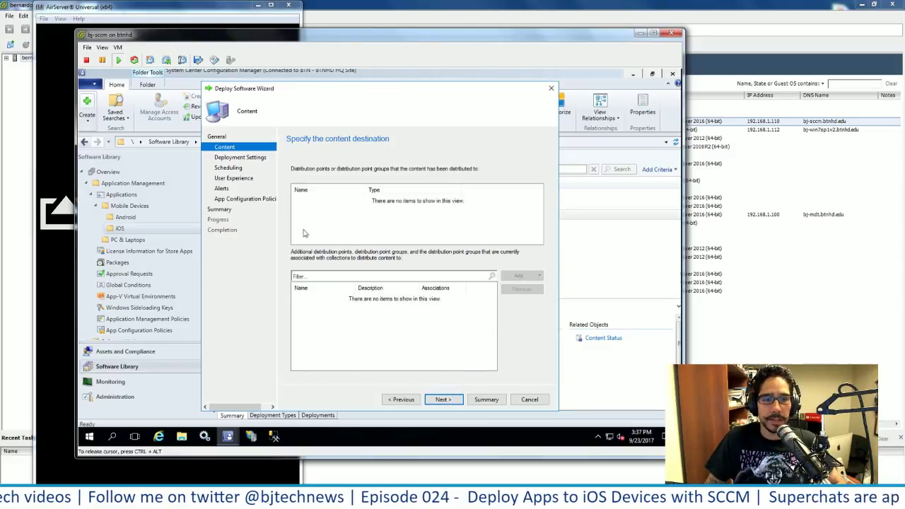
pyautogui.click(444, 400)
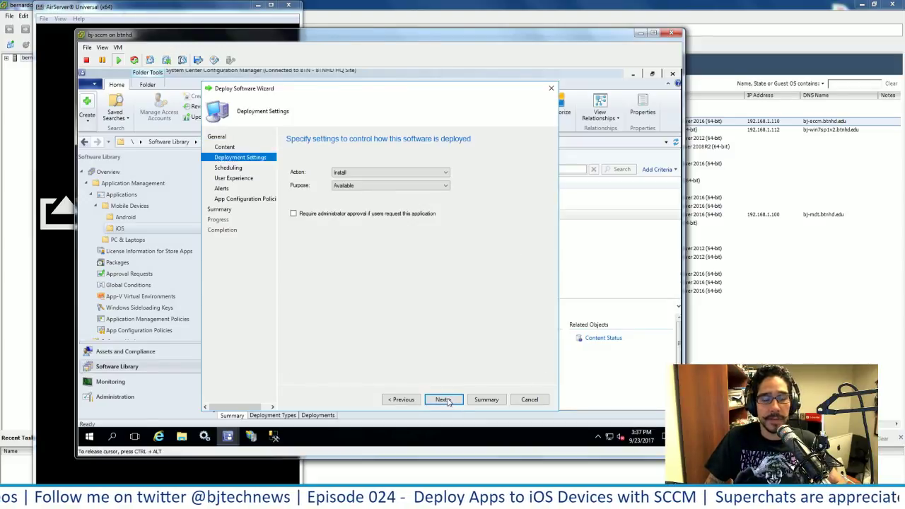
pyautogui.click(444, 399)
pyautogui.click(444, 400)
pyautogui.click(444, 400)
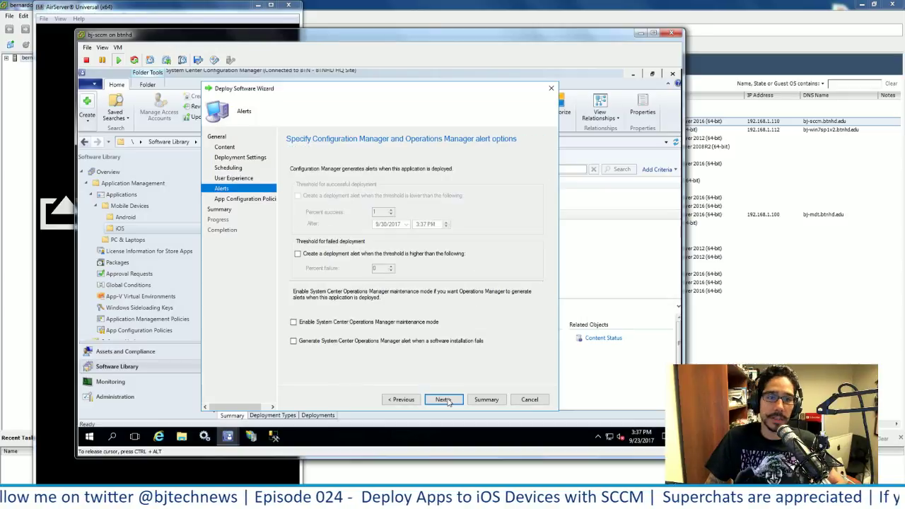
pyautogui.click(445, 399)
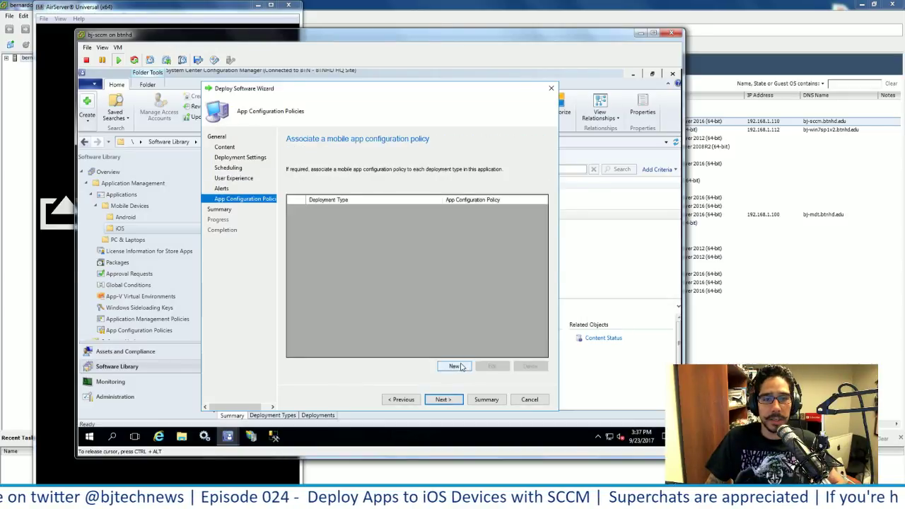
# Step: Look for an app configuration policy for the Roblox deployment type, and discard the unfinished deployment
pyautogui.click(452, 367)
pyautogui.click(475, 168)
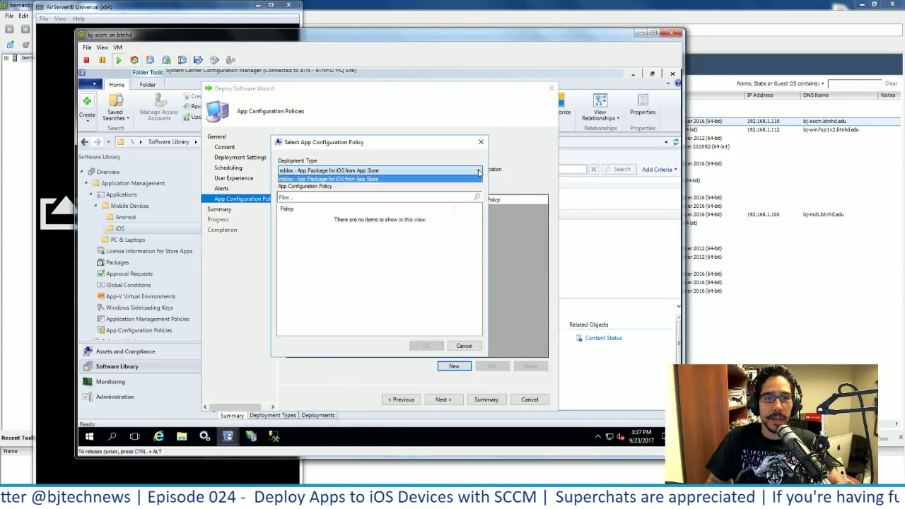
pyautogui.click(372, 181)
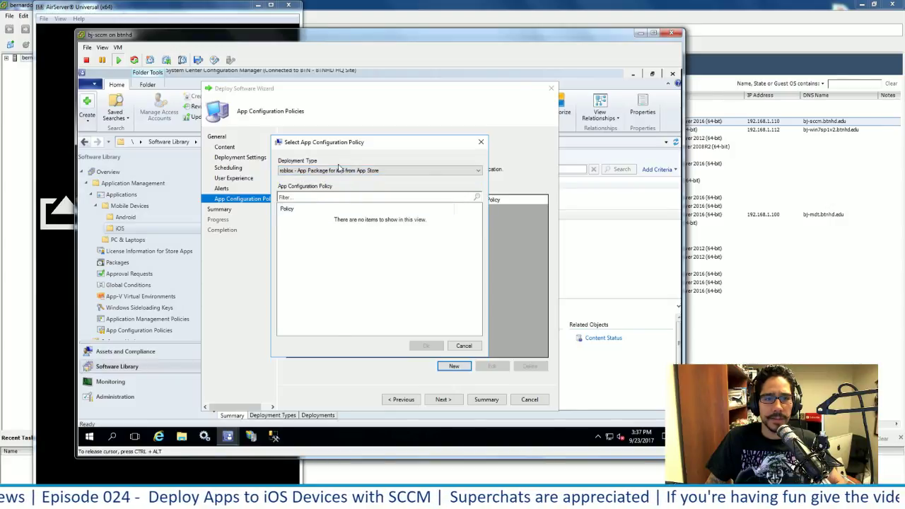
pyautogui.click(481, 142)
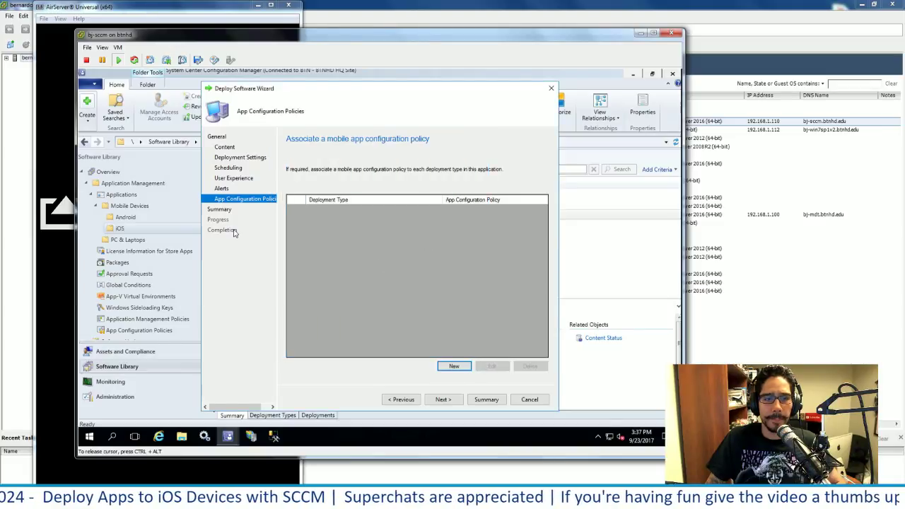
pyautogui.click(530, 399)
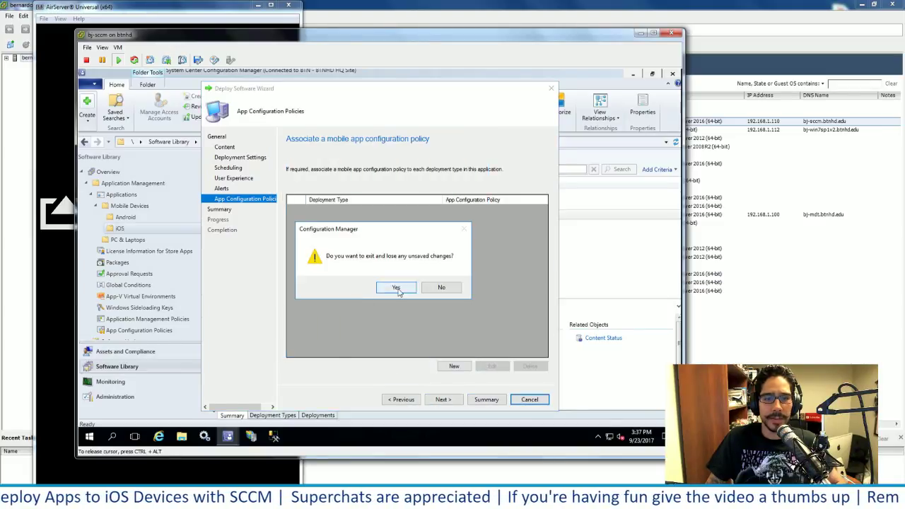
pyautogui.click(396, 288)
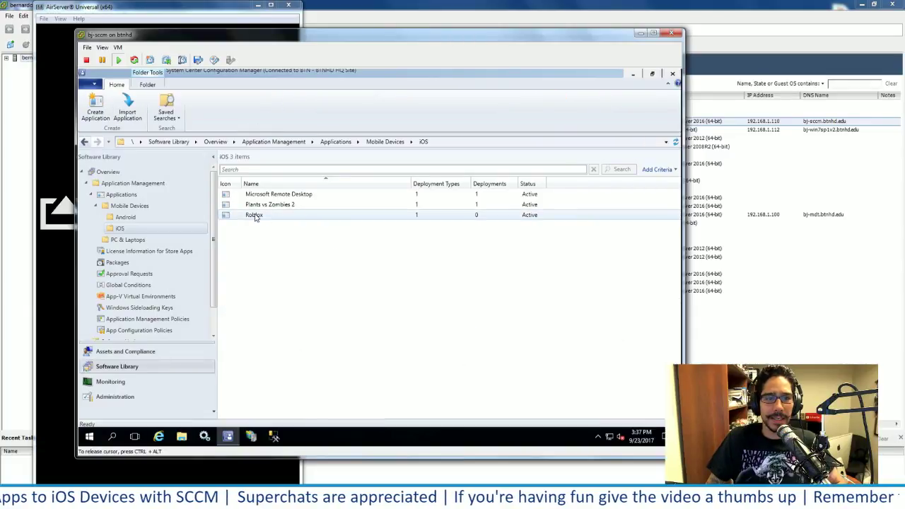
# Step: Review the Plants vs Zombies 2 and Roblox application summaries, and check the apps offered on the iPhone mirrored in AirServer
pyautogui.click(256, 216)
pyautogui.click(262, 205)
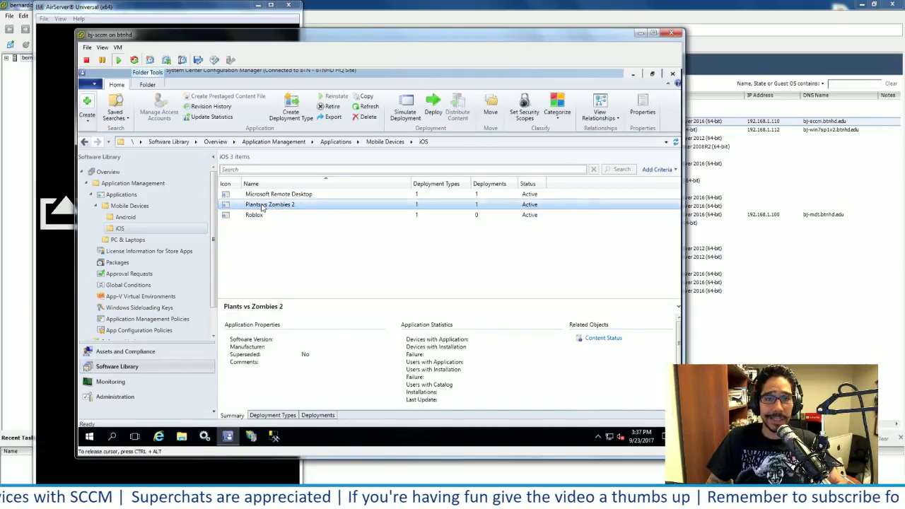
pyautogui.rightClick(262, 206)
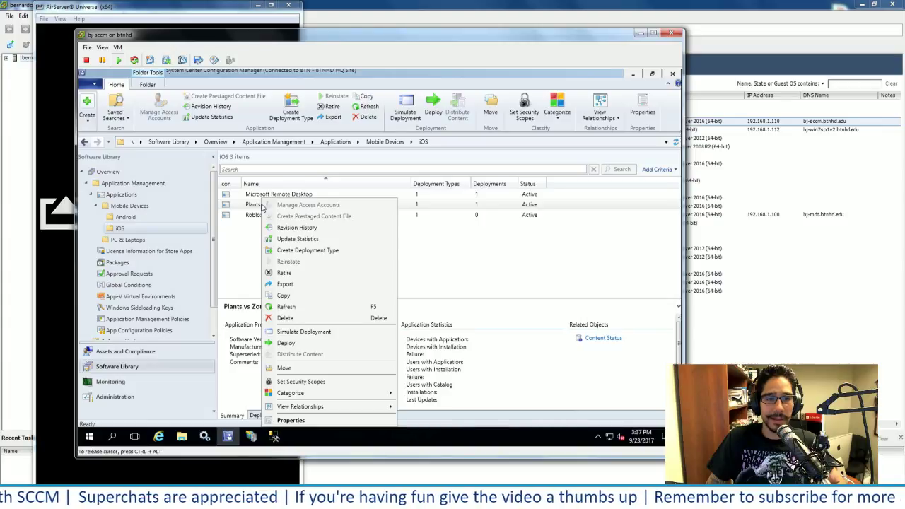
pyautogui.click(456, 241)
pyautogui.click(269, 206)
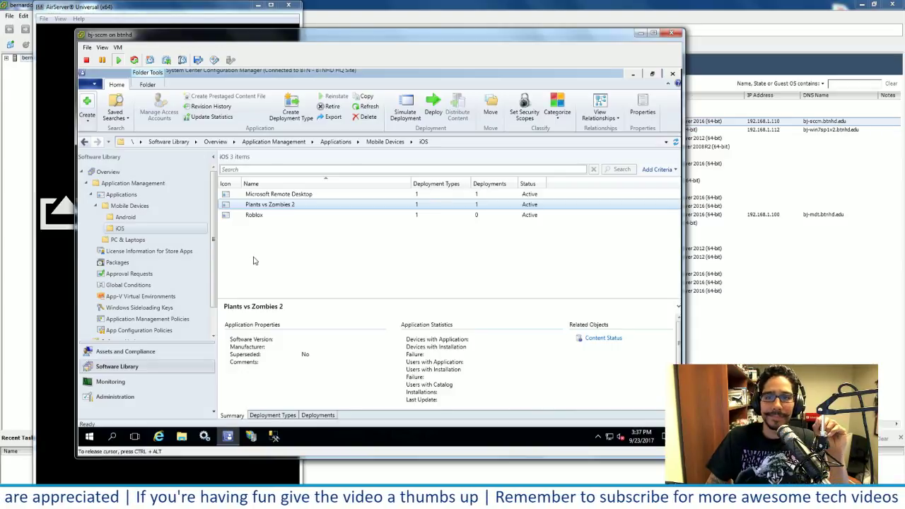
pyautogui.click(255, 216)
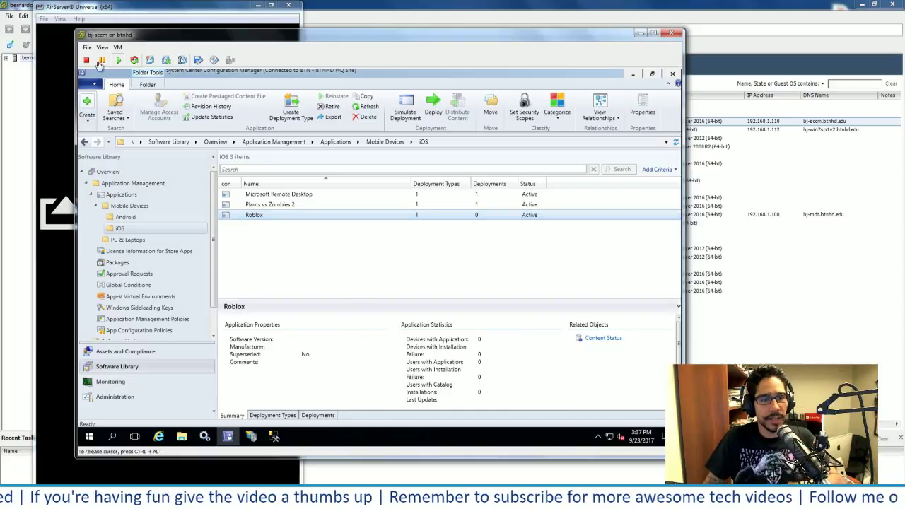
pyautogui.click(137, 9)
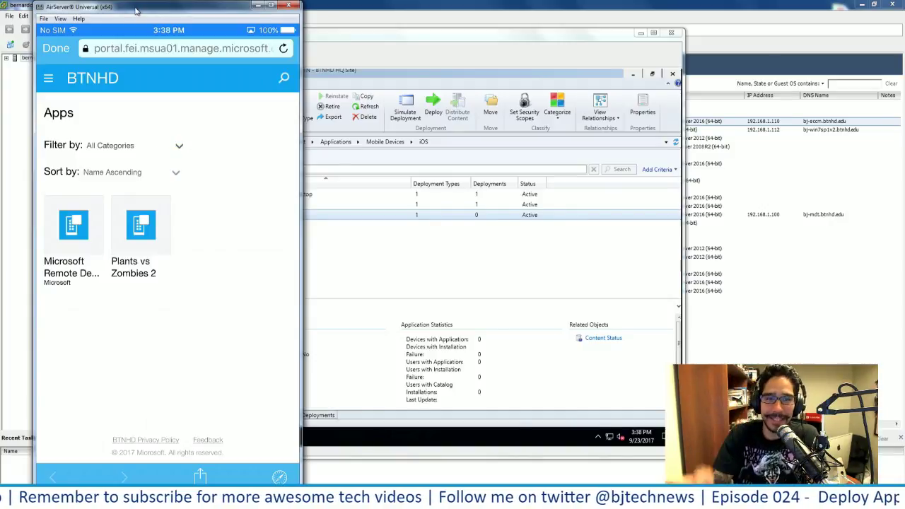
pyautogui.click(375, 79)
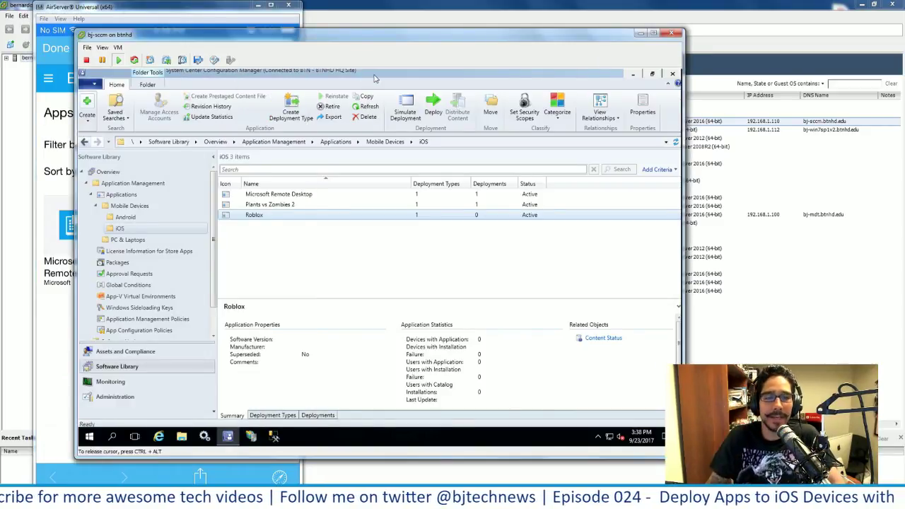
# Step: Start another deployment of the Roblox application, targeting the Microsoft Intune Users collection
pyautogui.rightClick(253, 215)
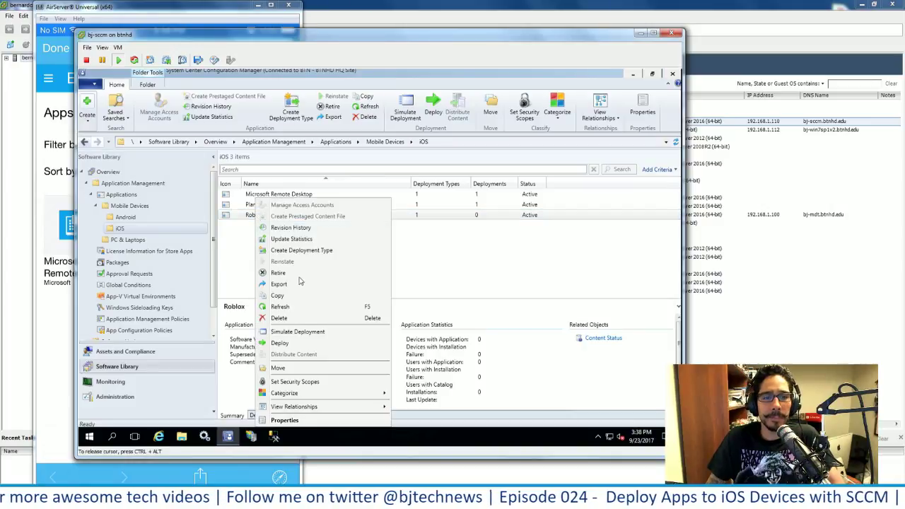
pyautogui.click(280, 343)
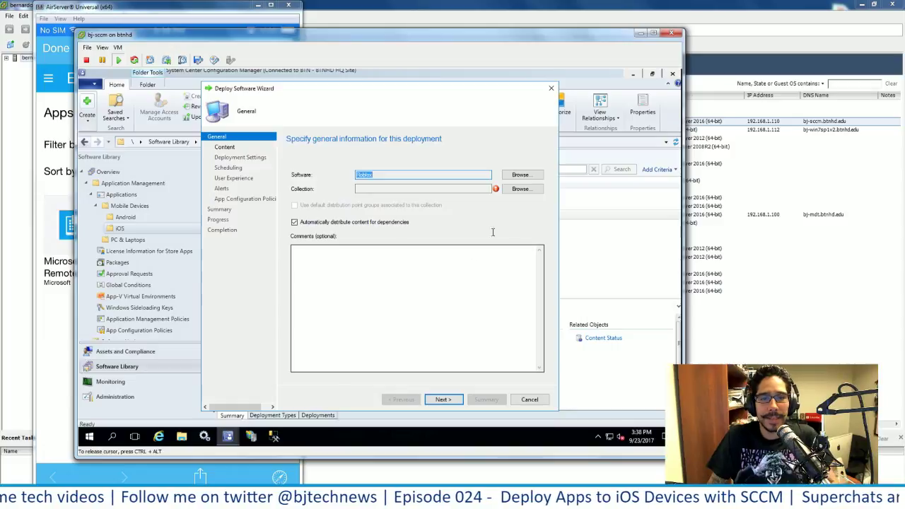
pyautogui.click(521, 188)
pyautogui.click(368, 205)
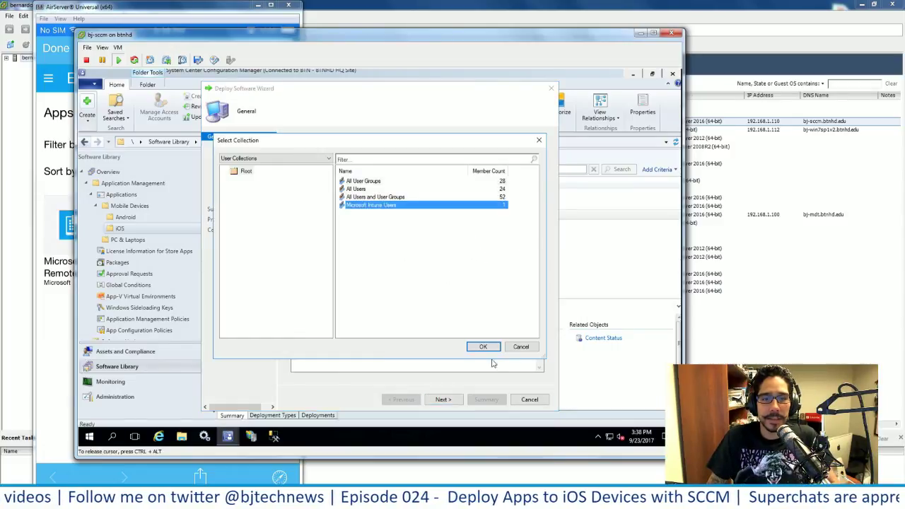
pyautogui.click(483, 346)
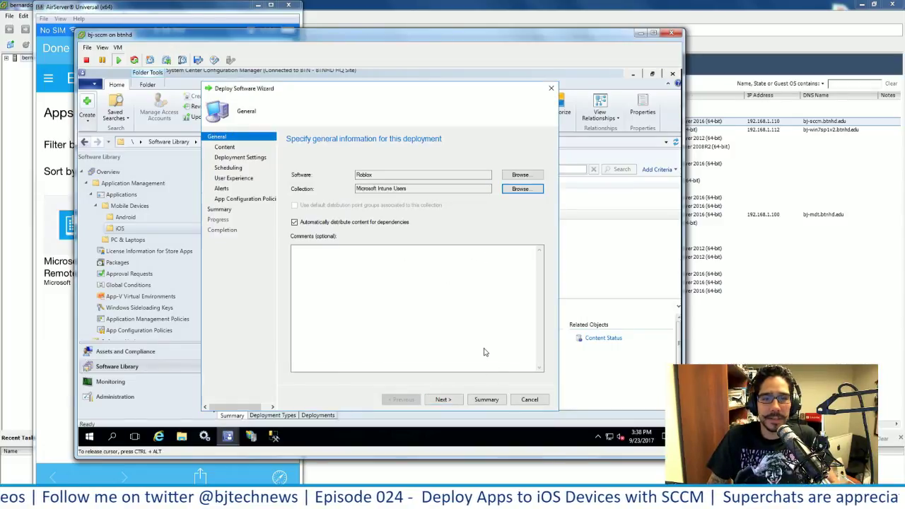
# Step: Advance the Roblox deployment to its app configuration policies, keeping the Install action, Available purpose and default scheduling, user experience and alerts
pyautogui.click(443, 400)
pyautogui.click(444, 399)
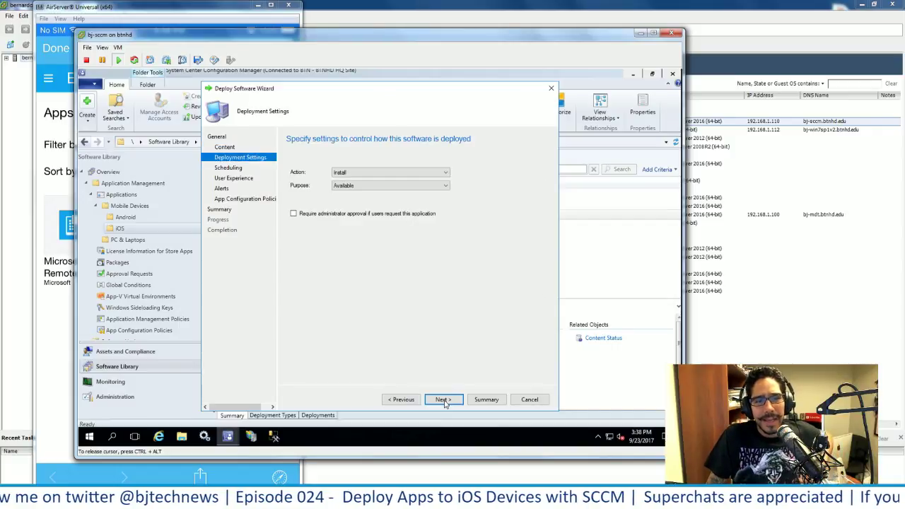
pyautogui.click(444, 400)
pyautogui.click(443, 400)
pyautogui.click(443, 399)
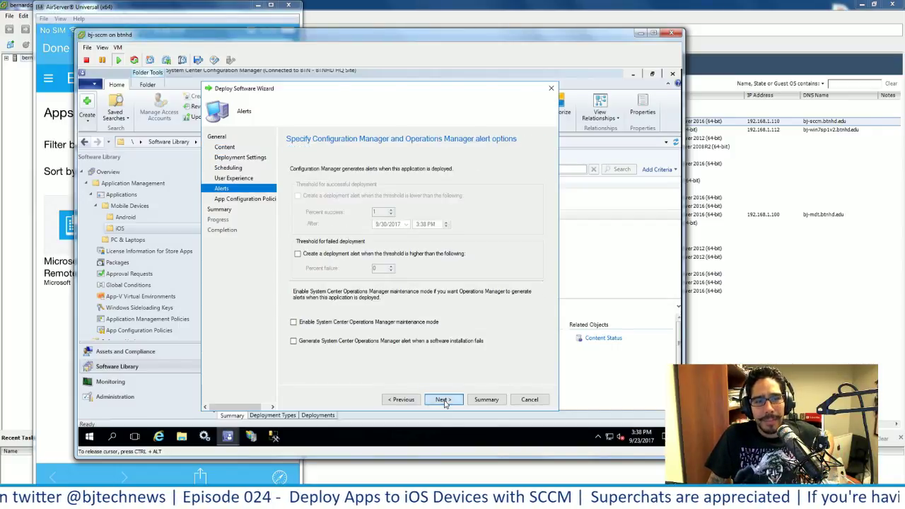
pyautogui.click(444, 400)
pyautogui.click(443, 399)
pyautogui.click(401, 399)
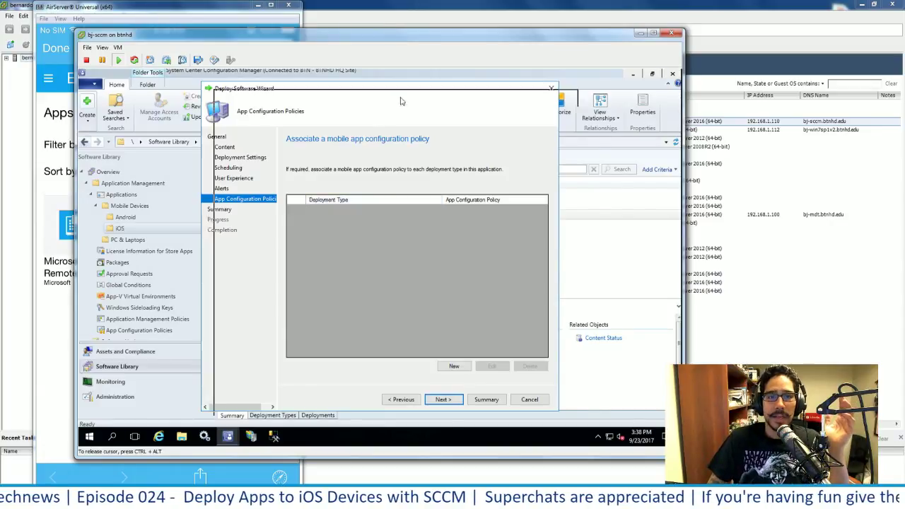
# Step: Check the app configuration policies selectable for the Roblox iOS App Store deployment type, and discard the deployment
pyautogui.moveTo(396, 92); pyautogui.dragTo(545, 106)
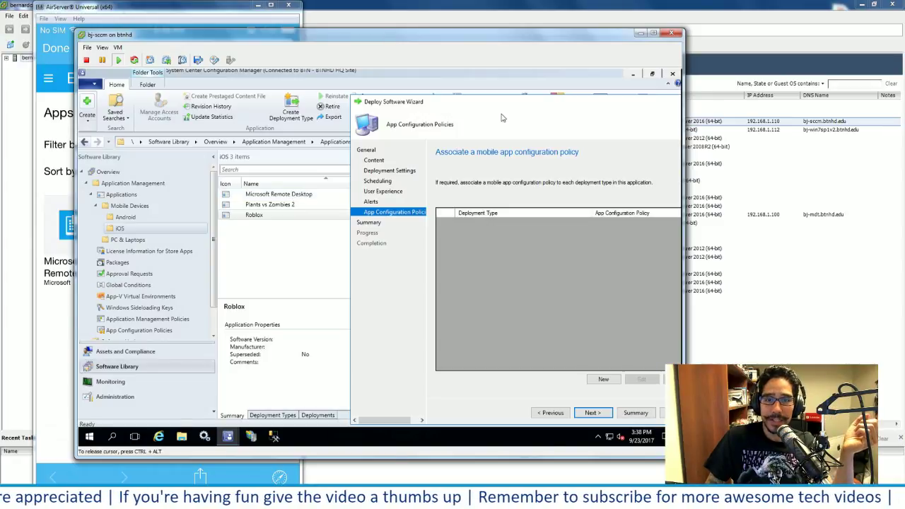
pyautogui.moveTo(484, 103); pyautogui.dragTo(330, 96)
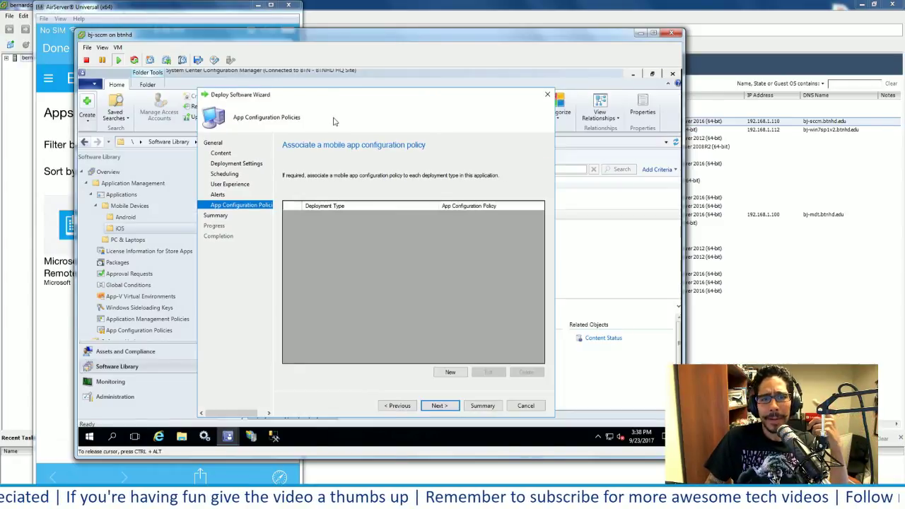
pyautogui.click(450, 372)
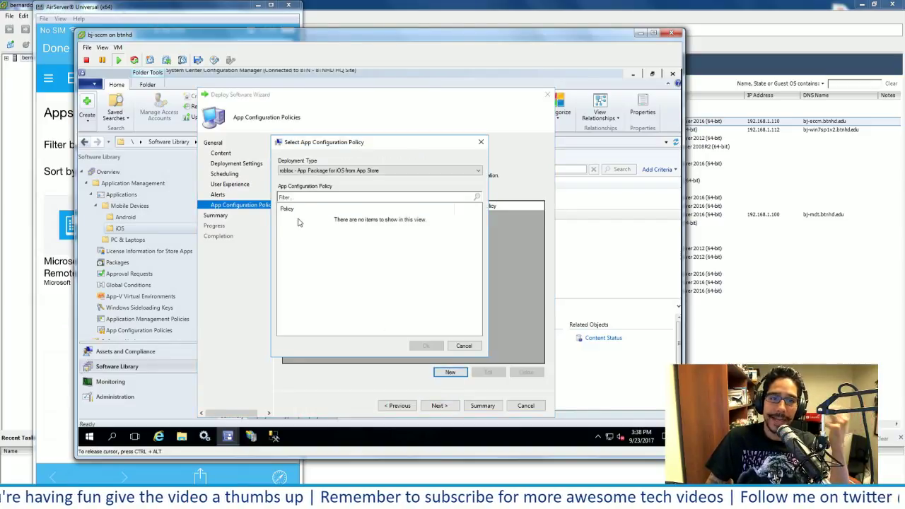
pyautogui.click(393, 173)
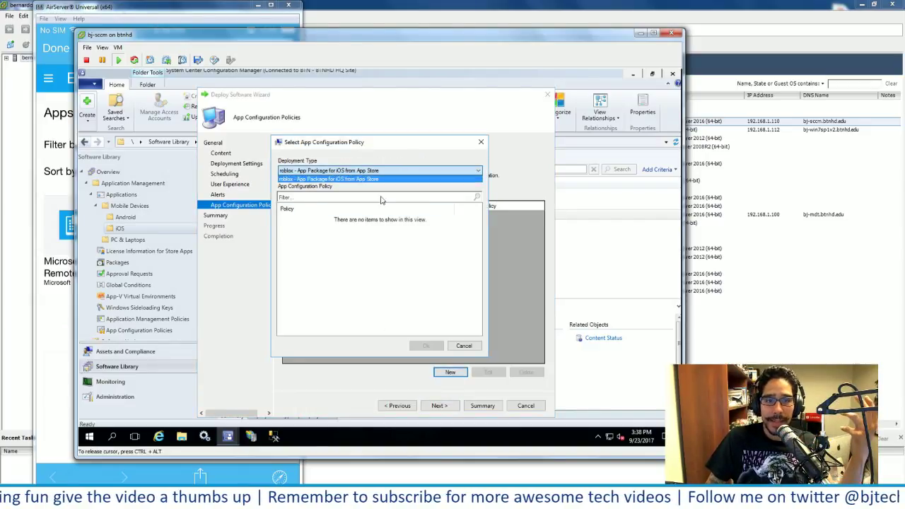
pyautogui.click(382, 199)
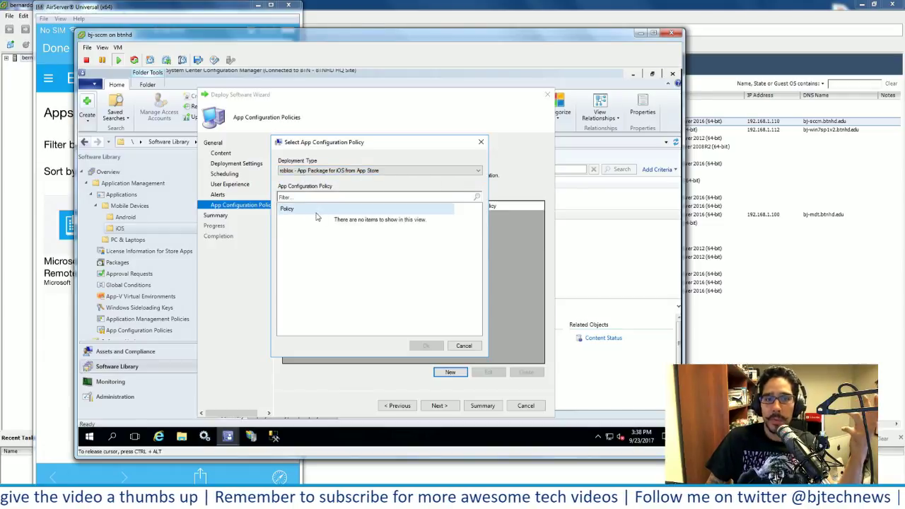
pyautogui.click(456, 346)
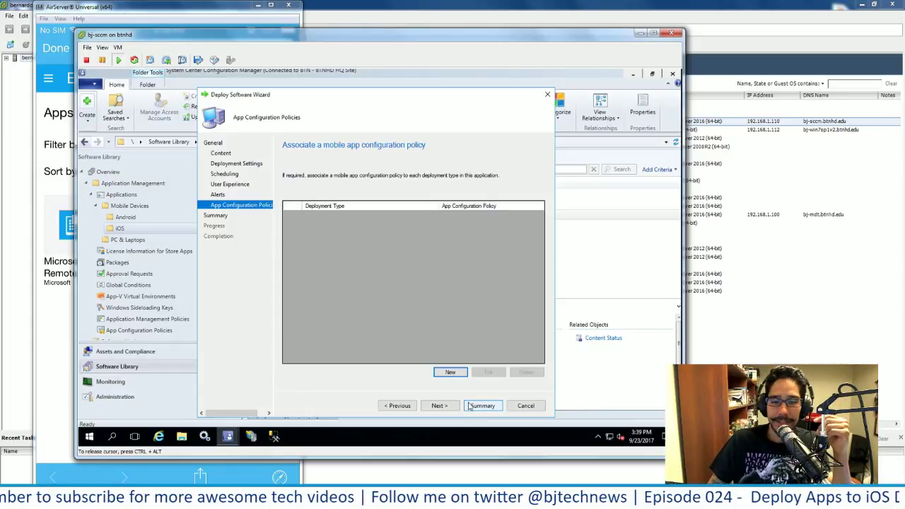
pyautogui.click(535, 407)
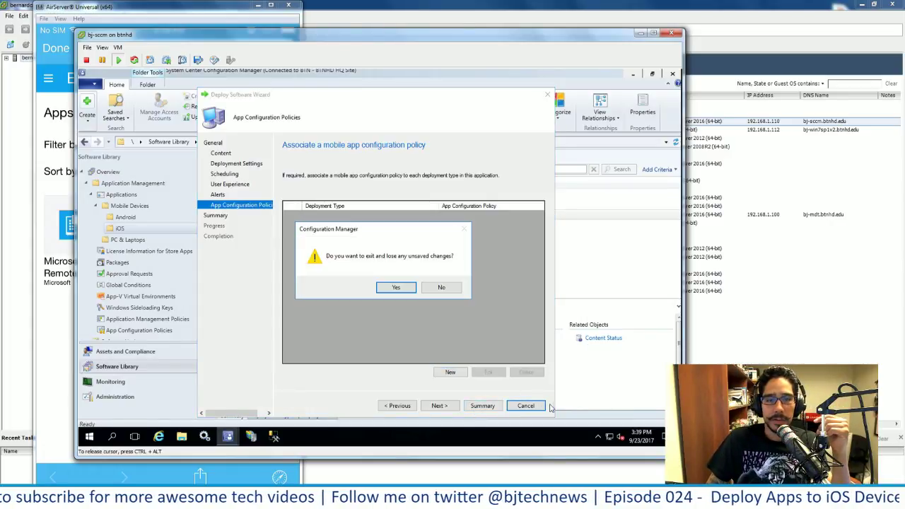
pyautogui.click(396, 288)
pyautogui.click(280, 216)
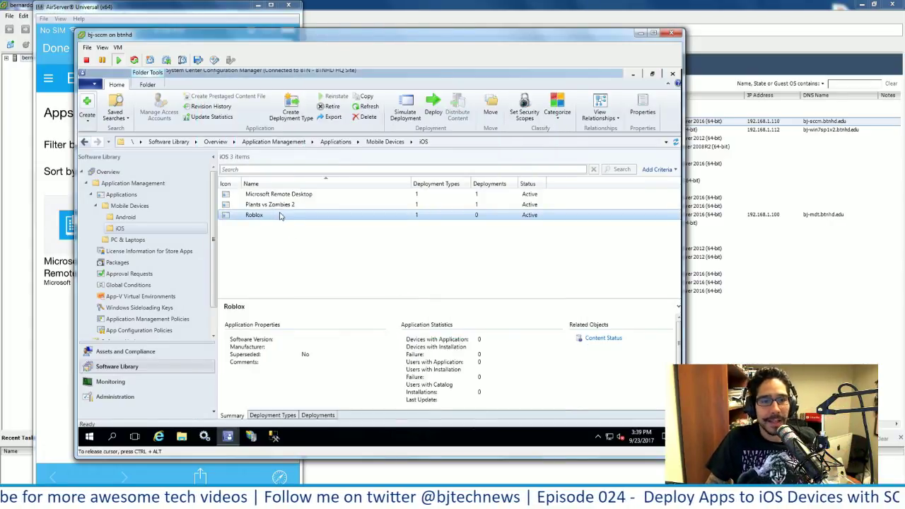
# Step: Switch to AirServer to follow the Plants vs Zombies 2 installation on the iPhone, and reposition the Configuration Manager window
pyautogui.click(212, 5)
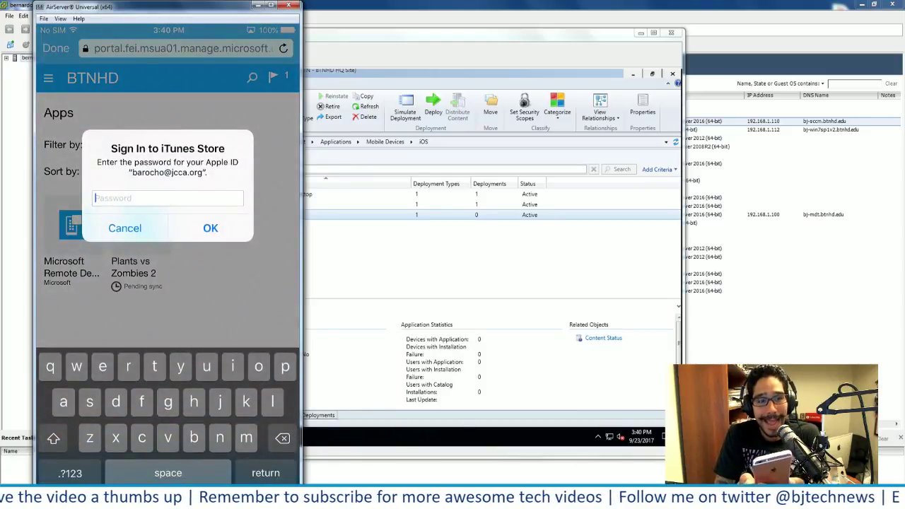
pyautogui.click(349, 36)
pyautogui.moveTo(349, 36); pyautogui.dragTo(340, 36)
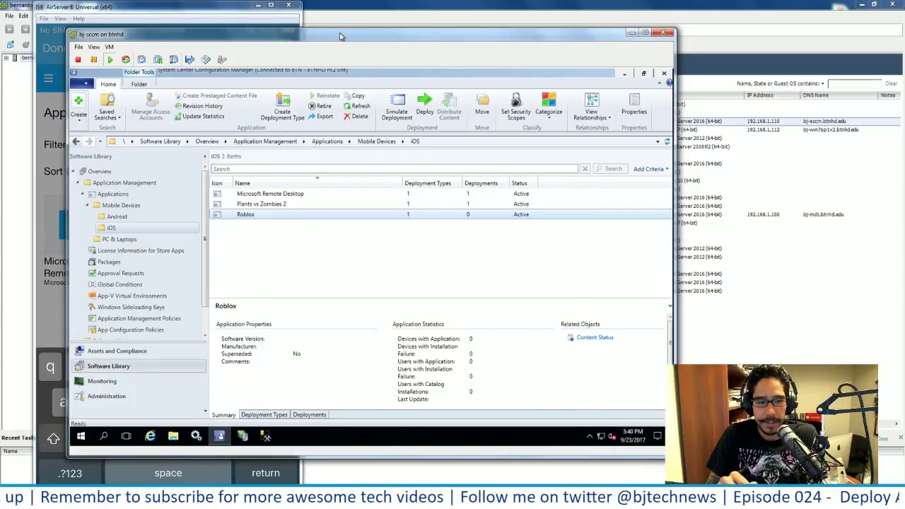
pyautogui.moveTo(340, 36); pyautogui.dragTo(288, 71)
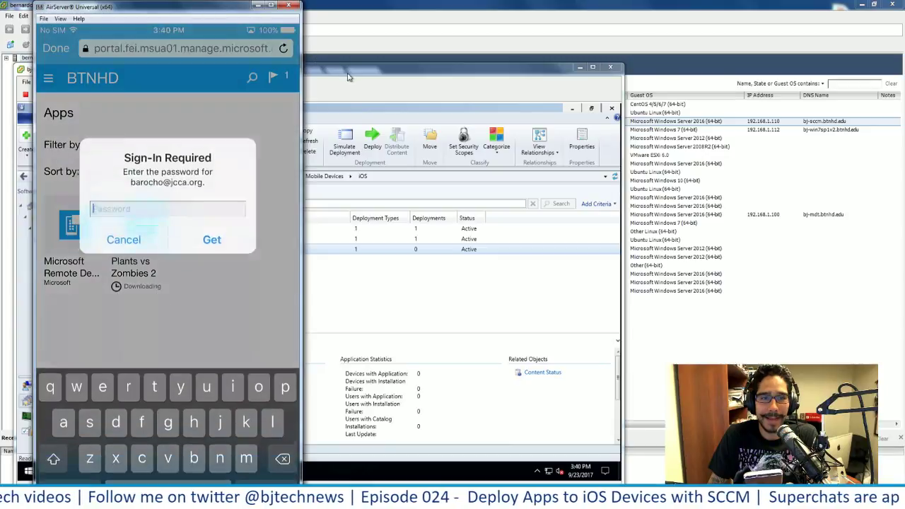
pyautogui.moveTo(346, 73); pyautogui.dragTo(368, 71)
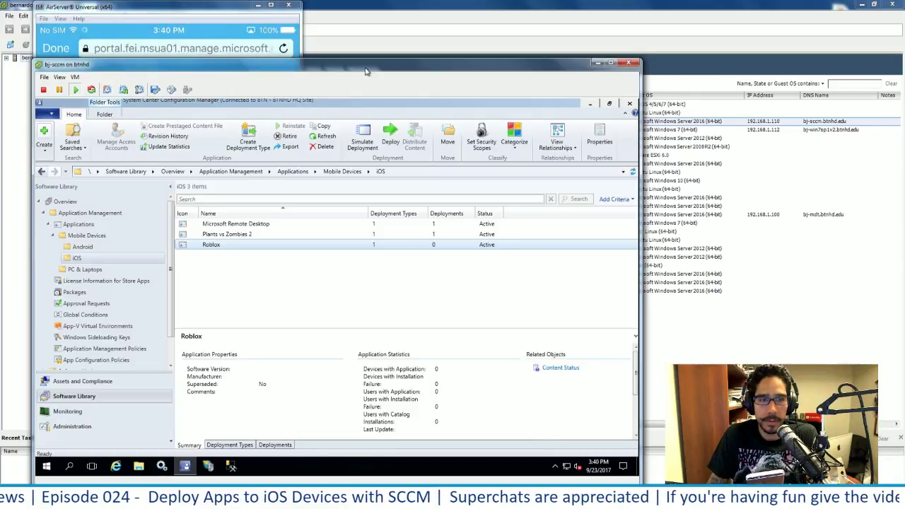
# Step: Check the mirrored iPhone's home screen in AirServer for the Plants vs Zombies 2 app
pyautogui.click(228, 13)
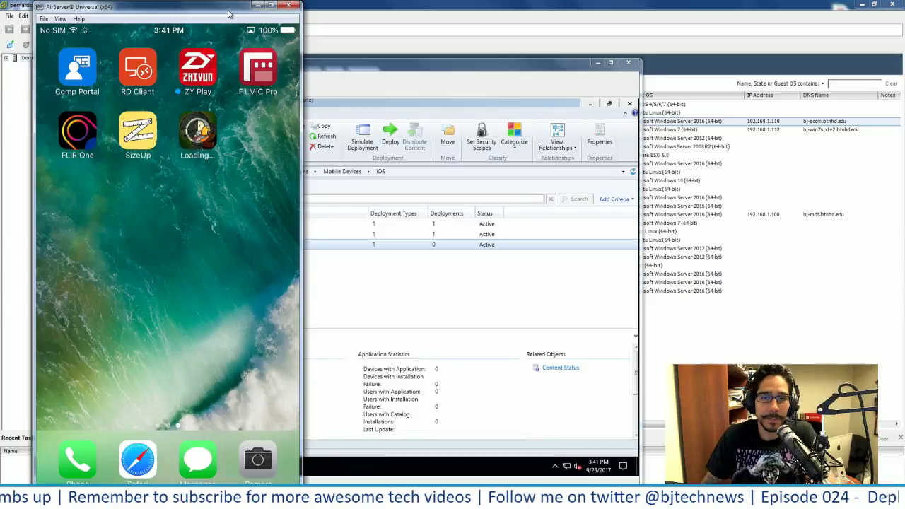
pyautogui.click(377, 63)
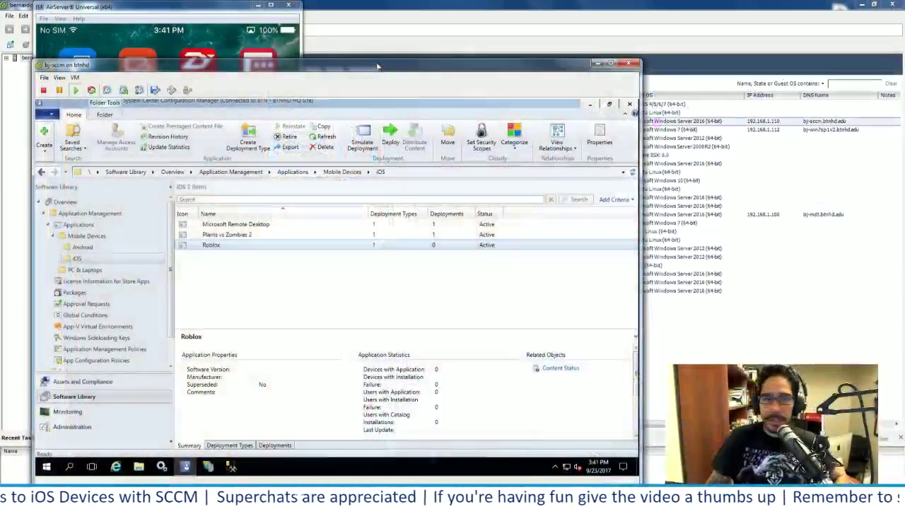
pyautogui.click(239, 34)
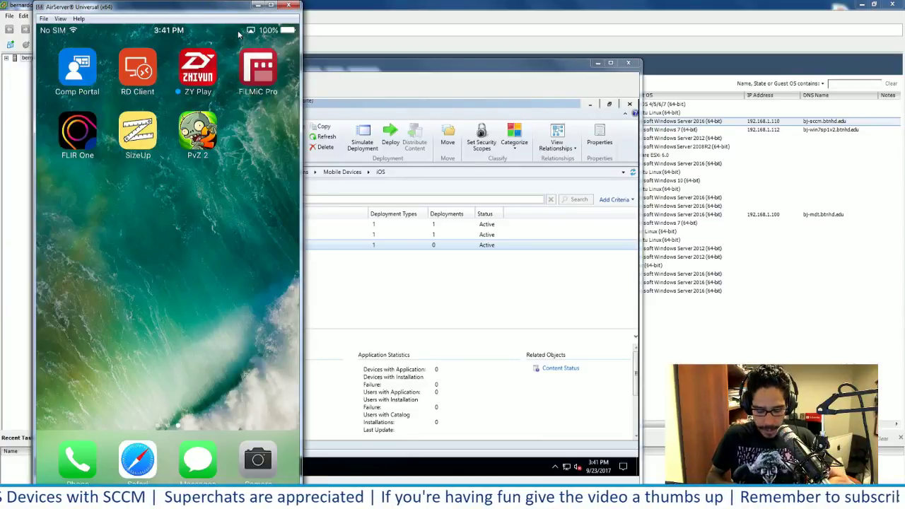